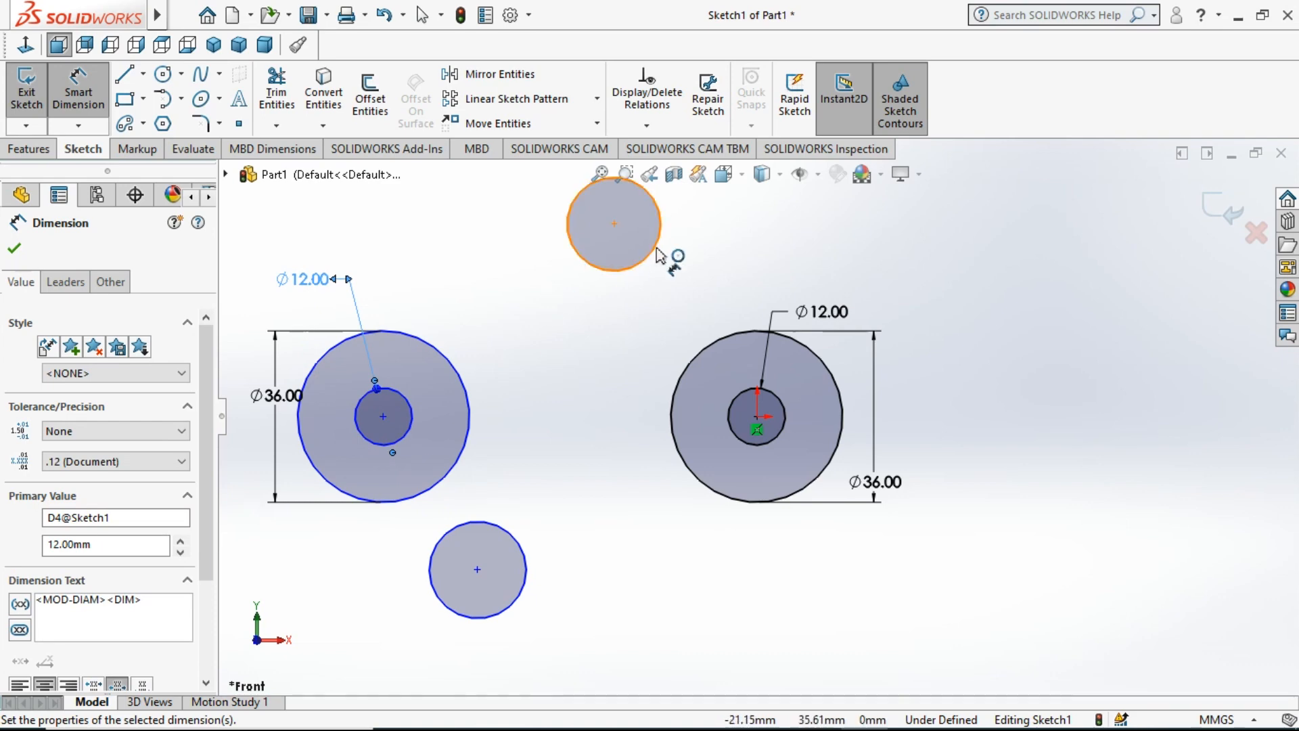
Step: Dimension the unconstrained circles above and below the two concentric pairs, setting each diameter to 30 mm
click(720, 241)
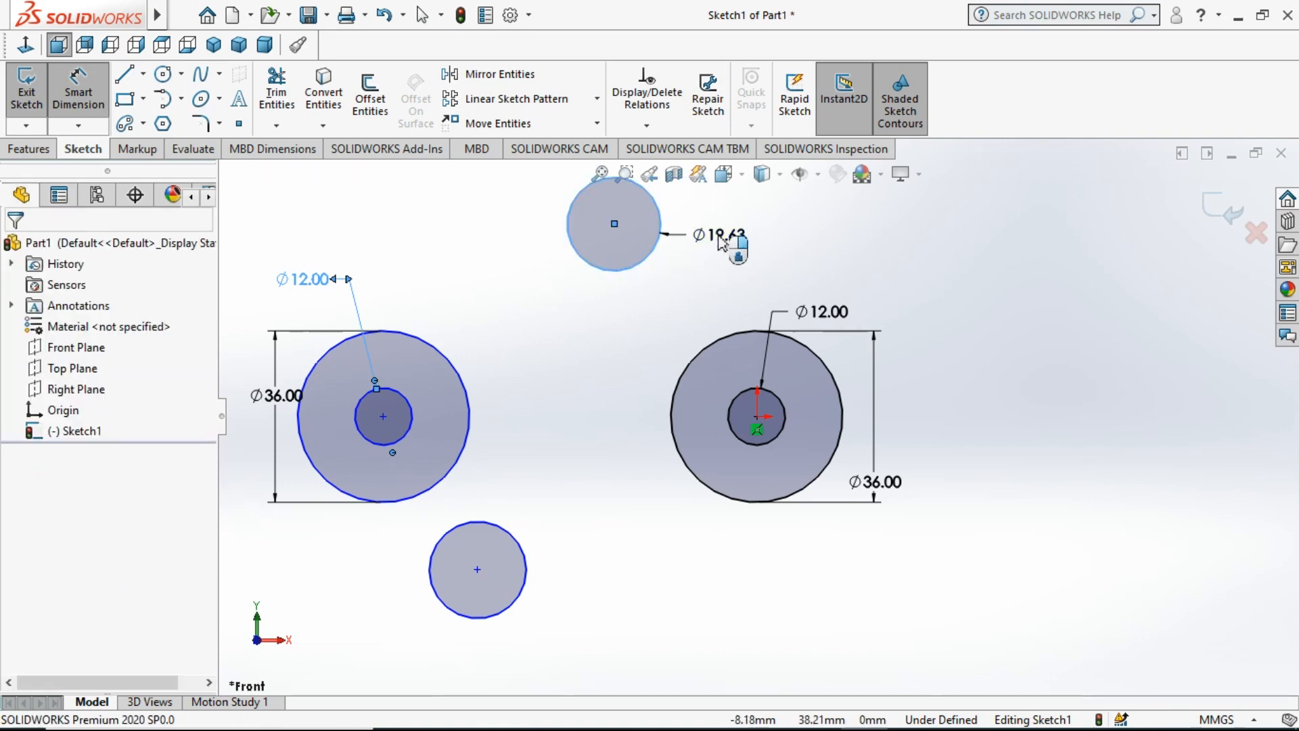
text(30)
key(Return)
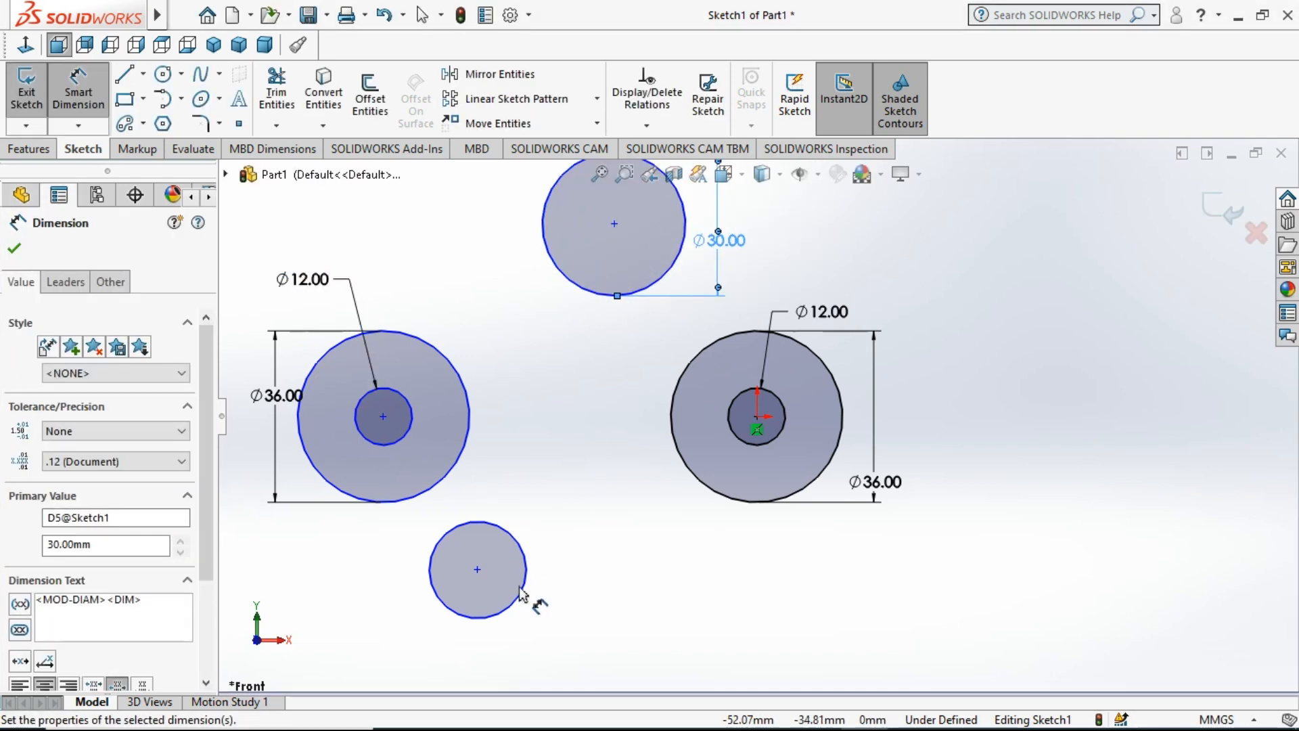
click(525, 593)
click(465, 660)
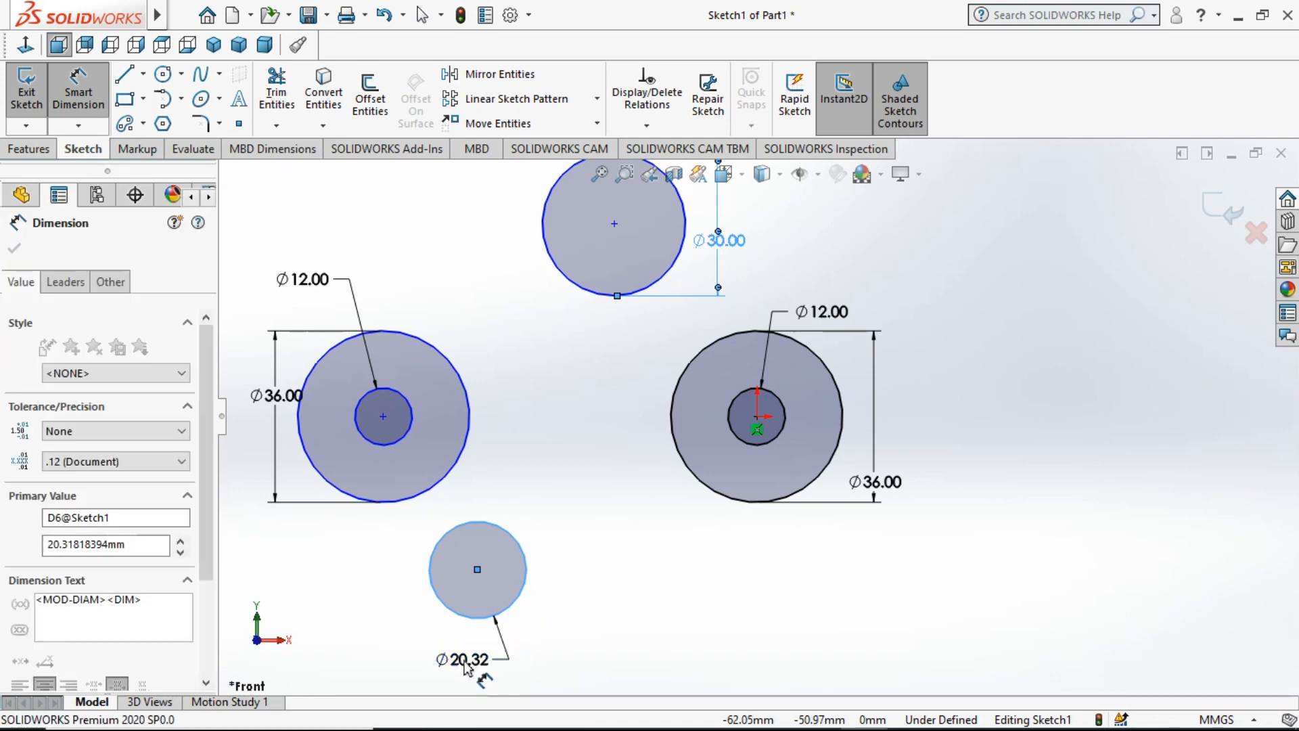
text(30)
key(Return)
Step: Check the reference drawing slot.PNG, and add a Horizontal relation between the centres of the two 12 mm circles
click(829, 721)
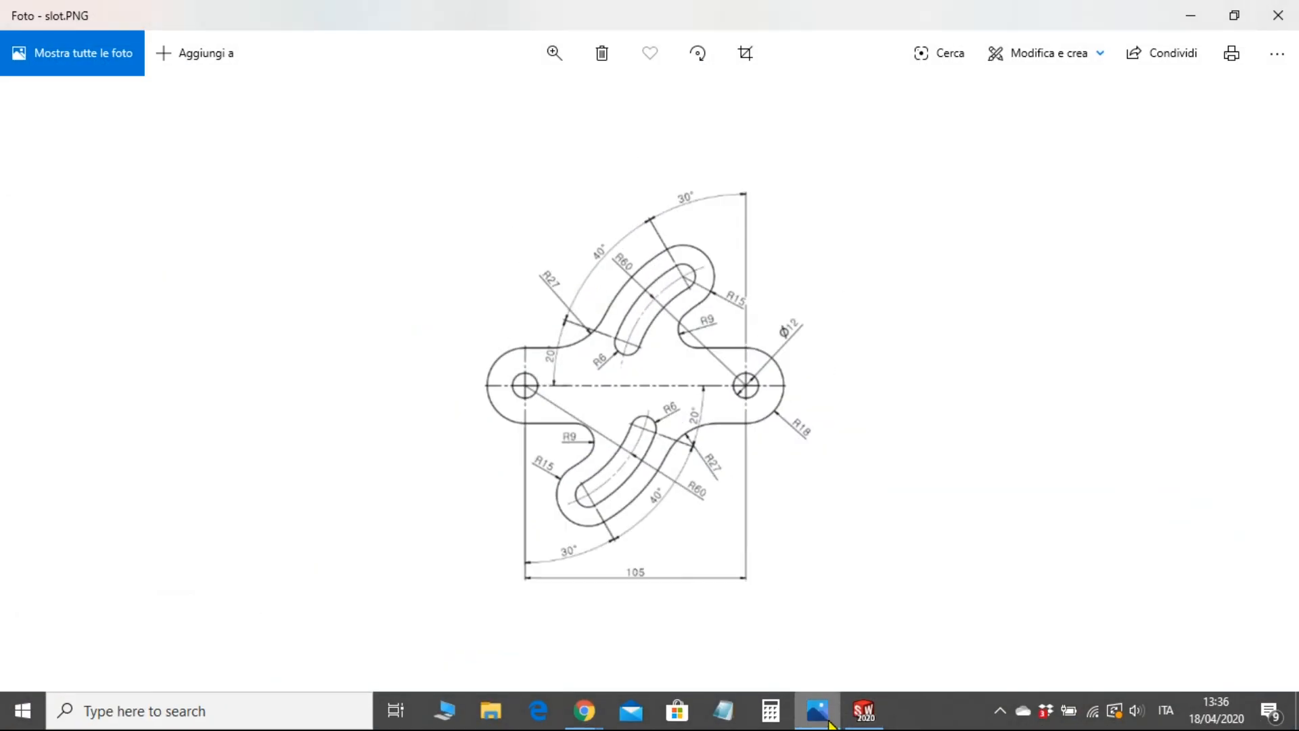
click(830, 723)
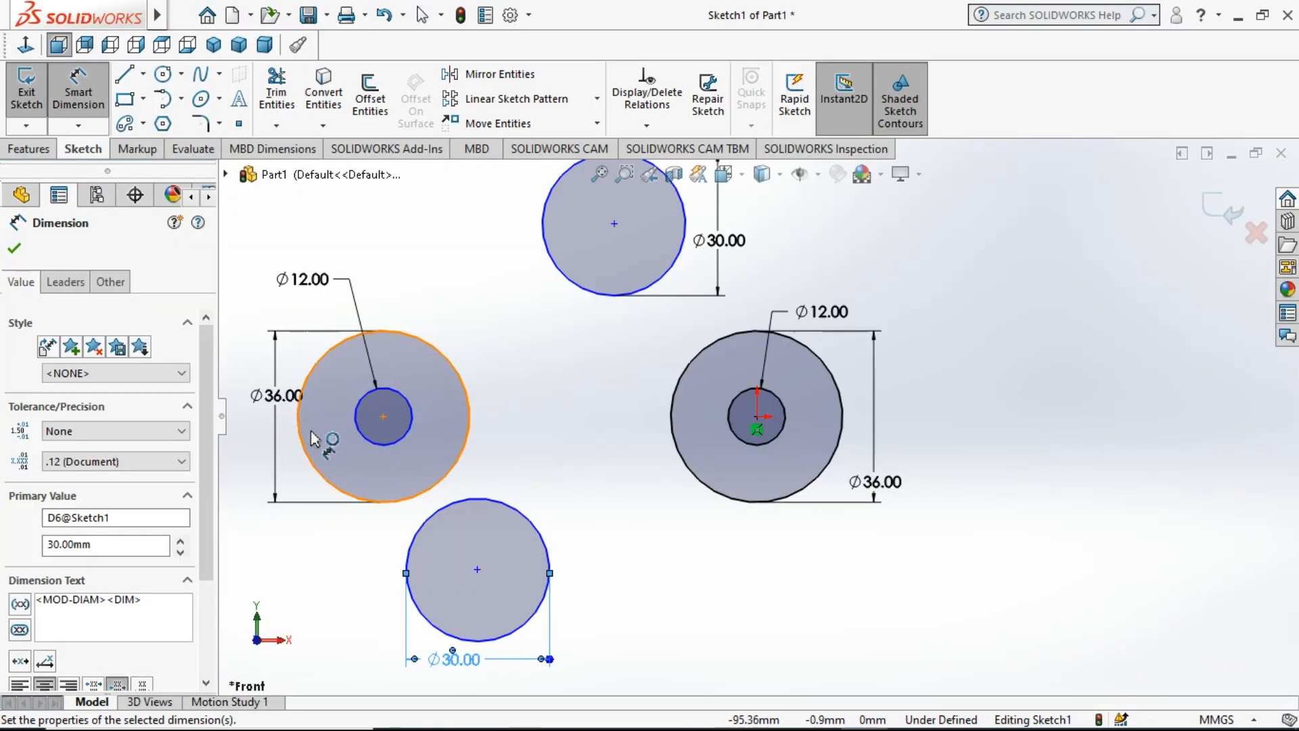
key(Escape)
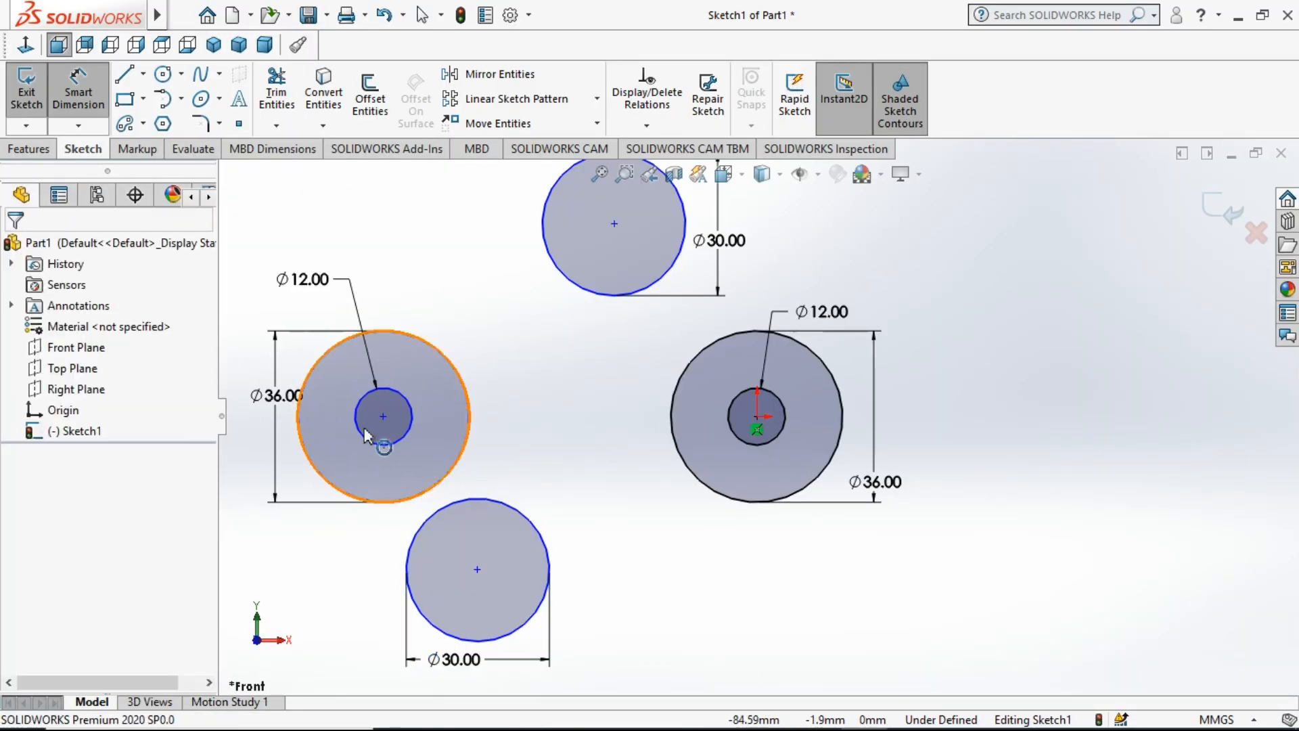
ctrl+click(756, 424)
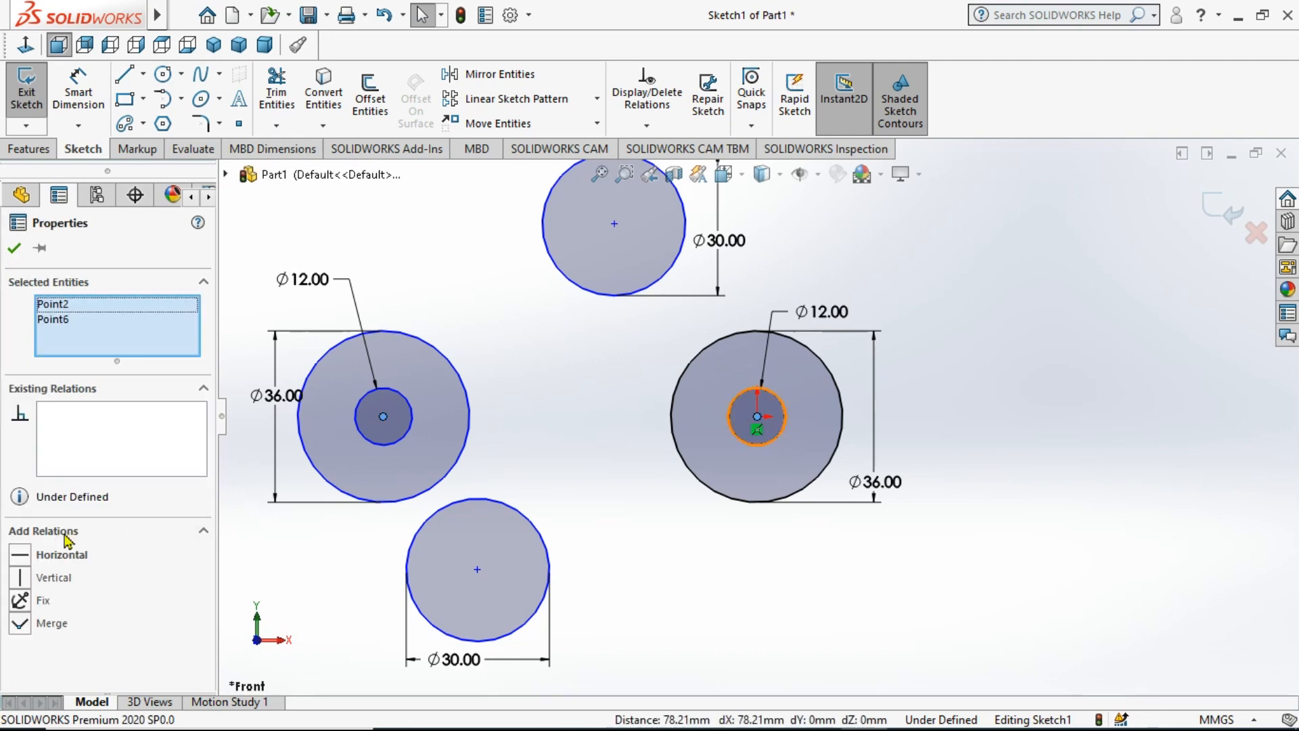
click(14, 247)
key(d)
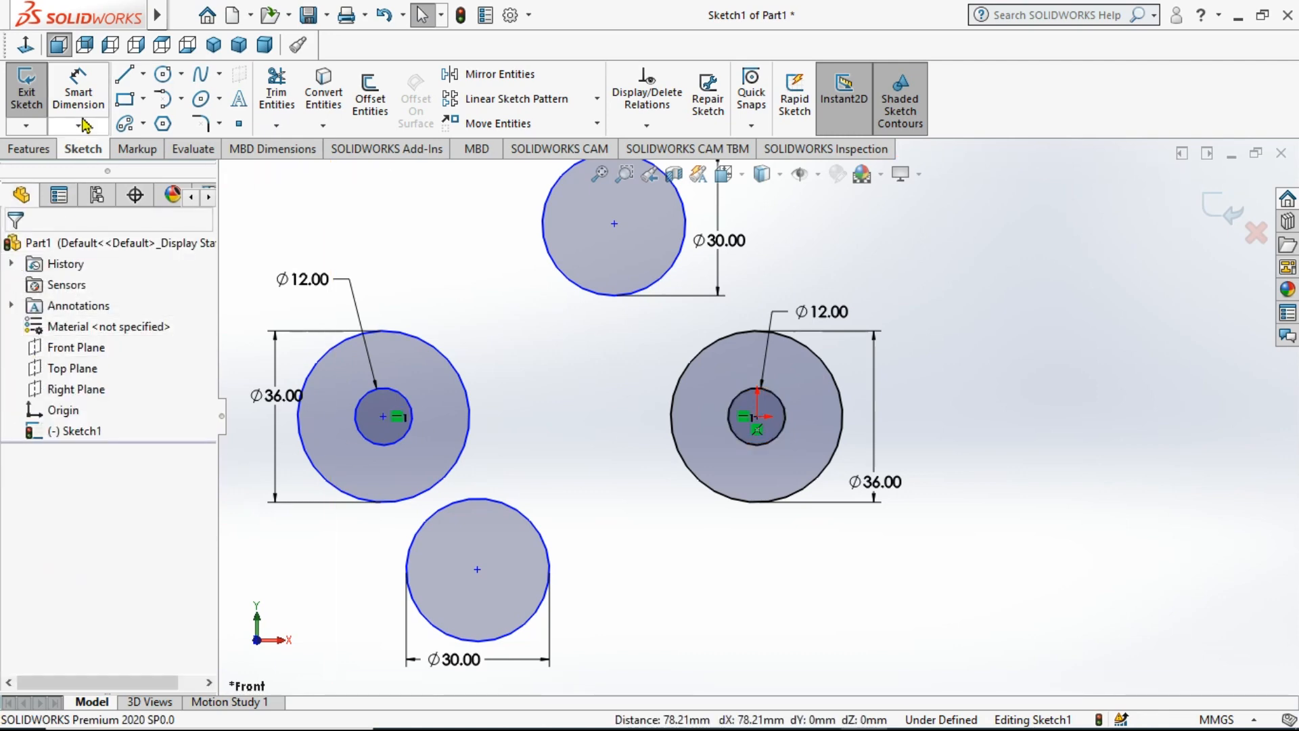
Step: Dimension the distance between the centres of the two concentric circle pairs as 105 mm
click(385, 417)
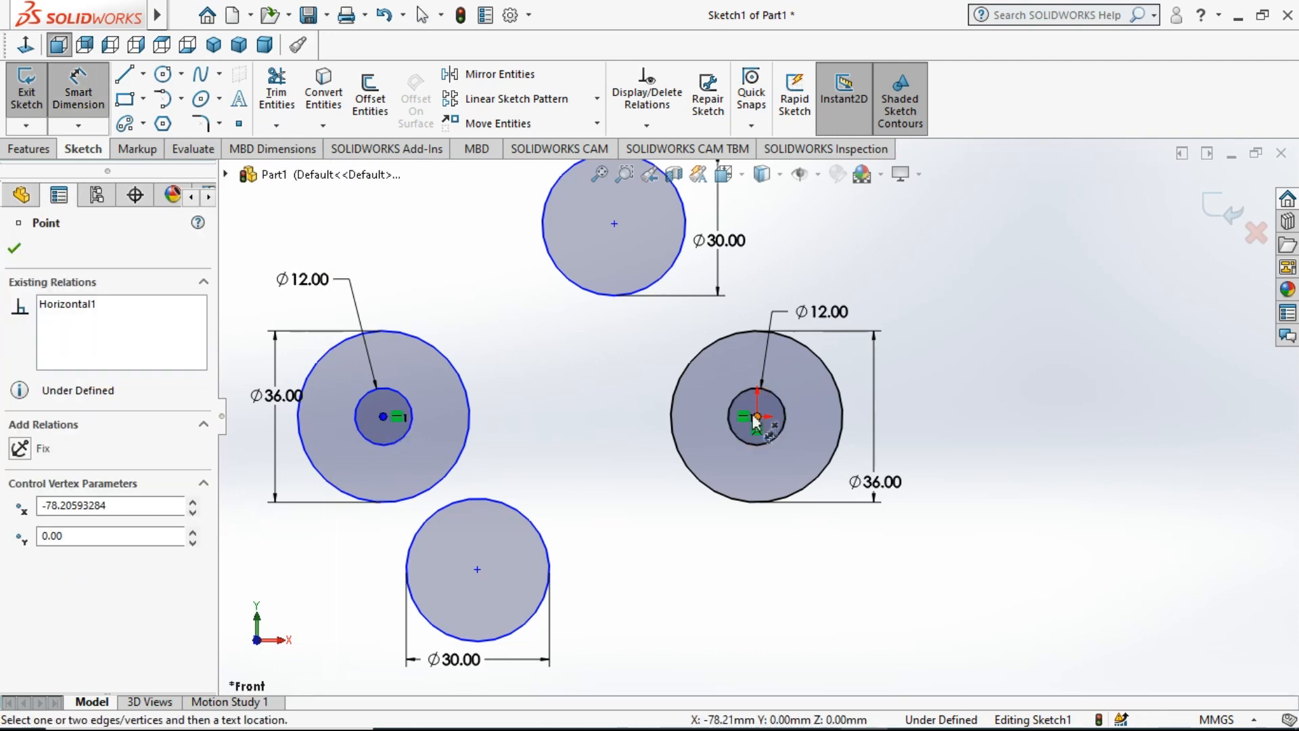
click(755, 417)
scroll(756, 417, up, 4)
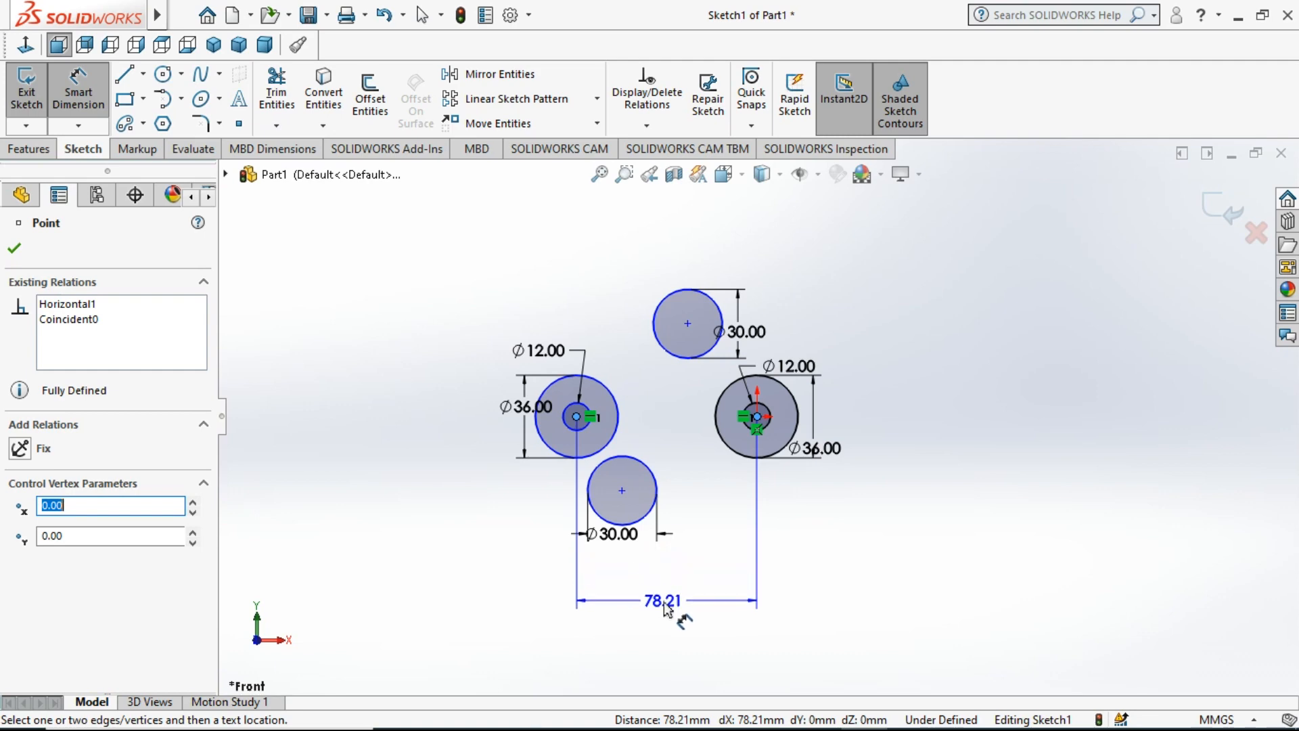
click(666, 608)
text(105)
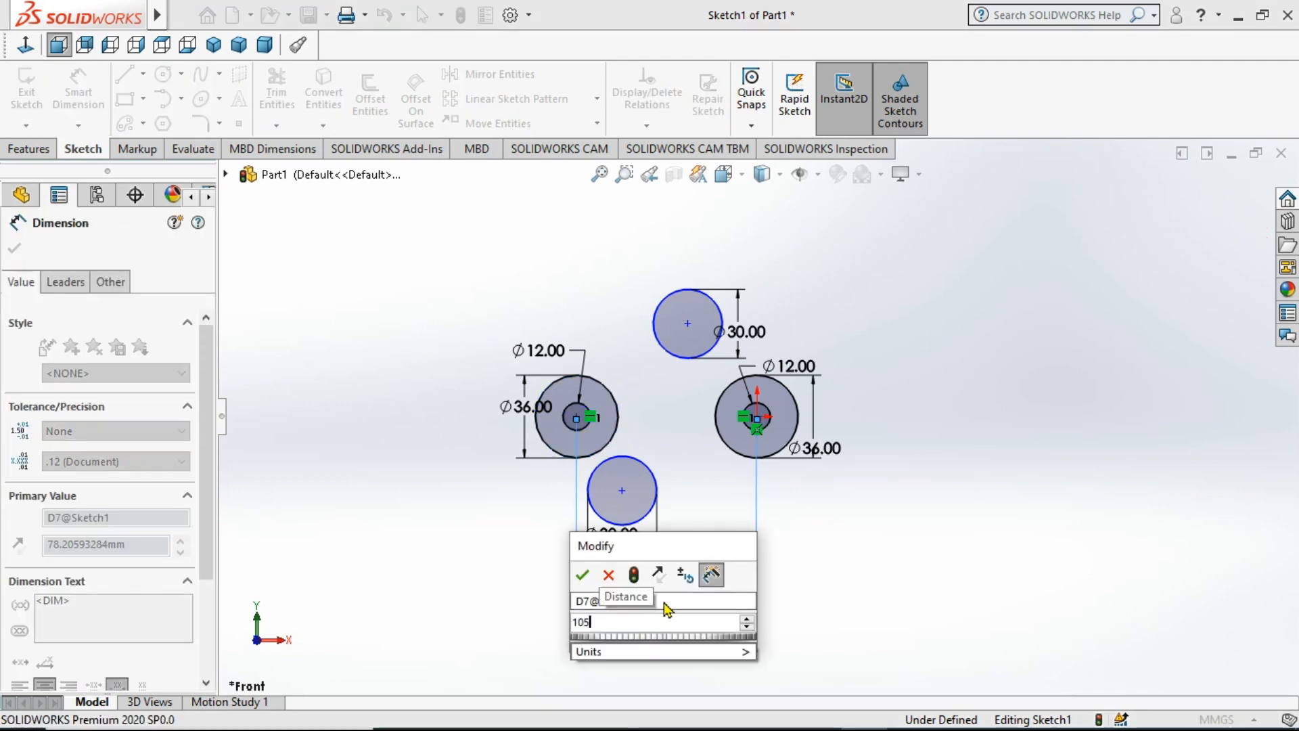
key(Return)
scroll(649, 454, up, 3)
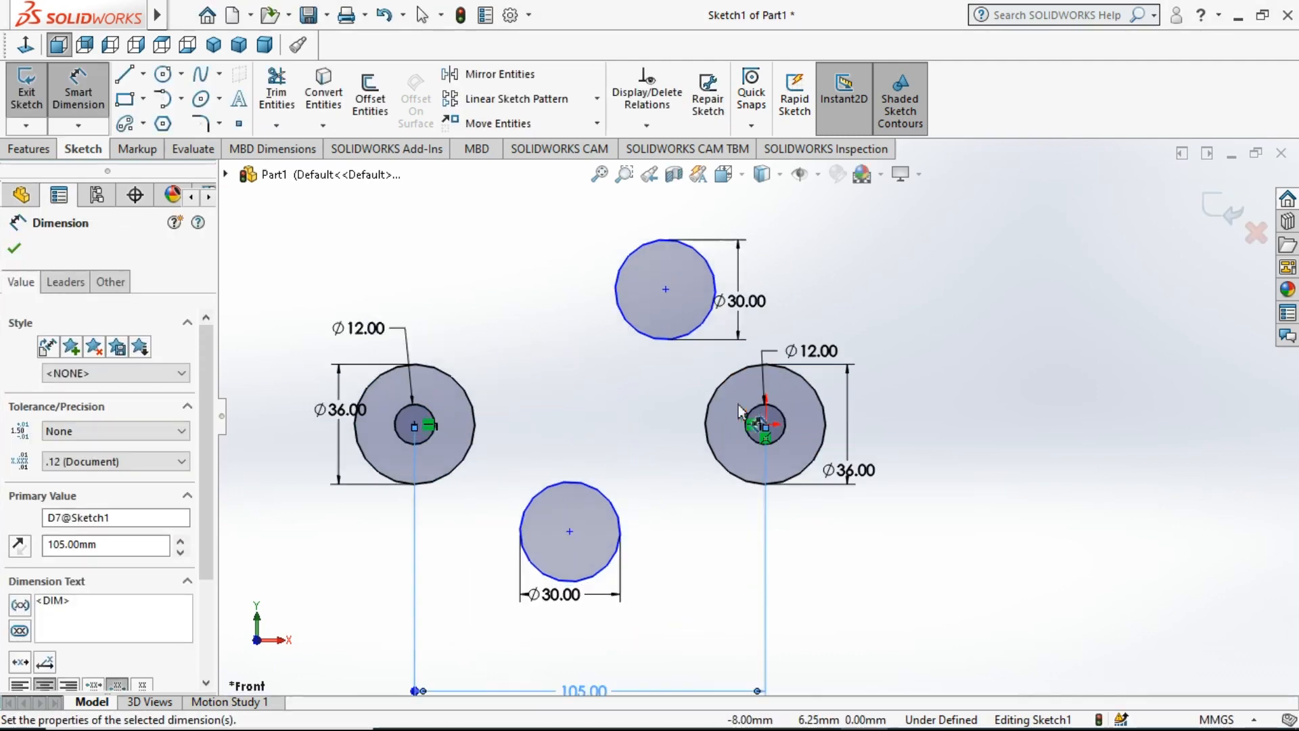
scroll(605, 414, up, 2)
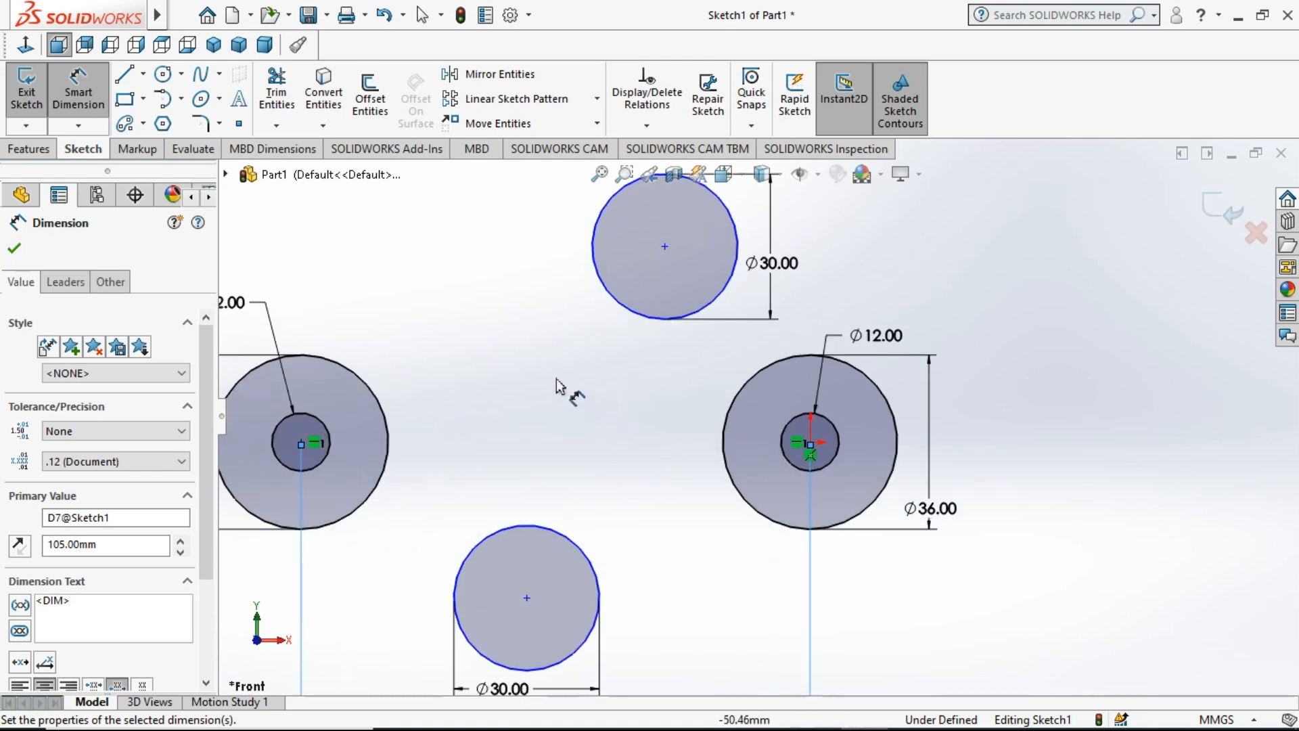
Step: Draw a vertical centerline upward from the origin, ending above the 36 mm circle
key(Escape)
click(143, 73)
click(190, 115)
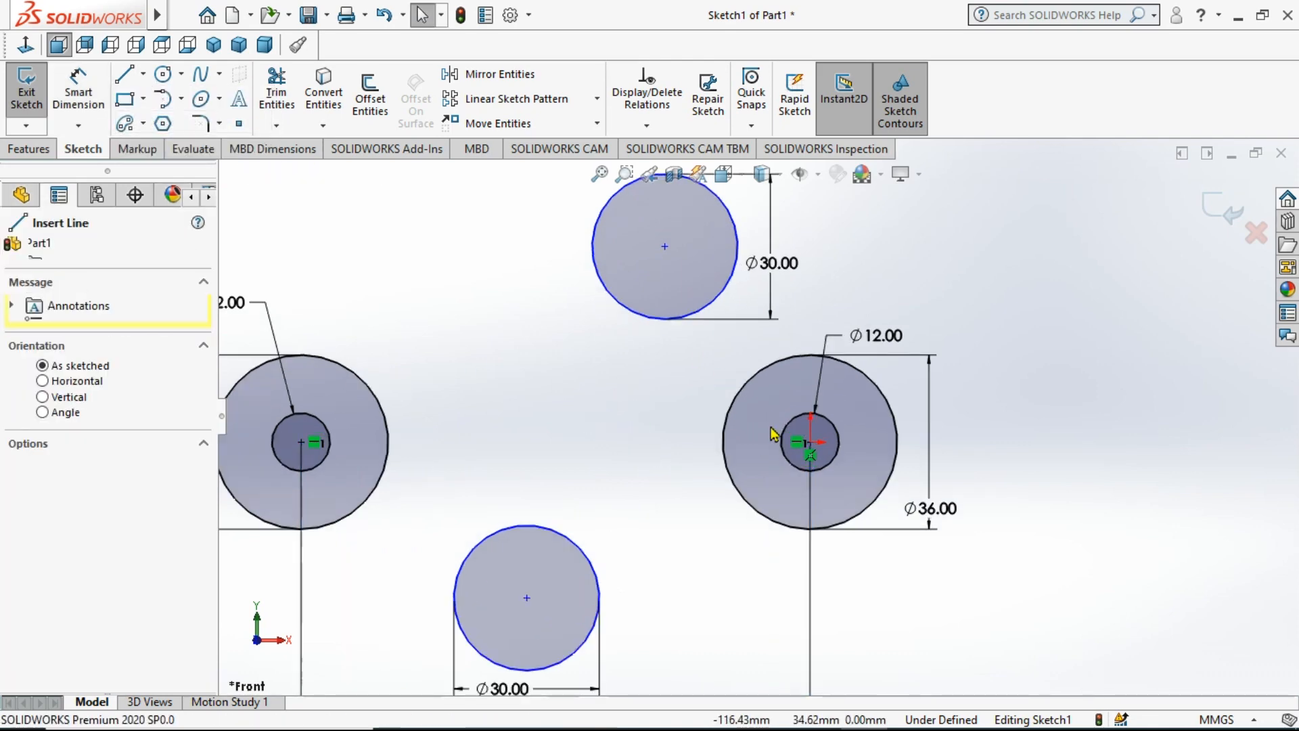
click(810, 442)
click(811, 220)
key(Escape)
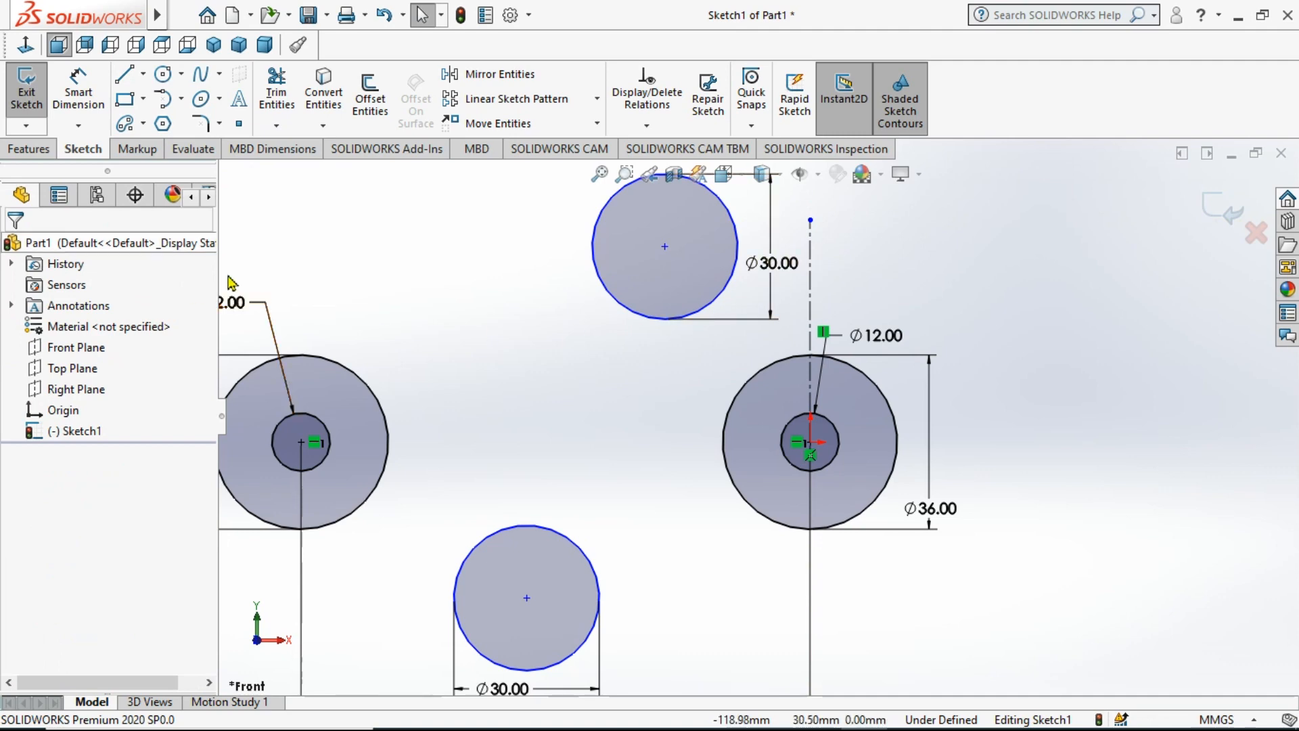
key(f)
Step: After consulting the reference drawing, sketch a centerpoint arc slot about the origin from the upper circle's centre, radius about 50 mm, sweep about 39°, width about 10 mm
click(817, 719)
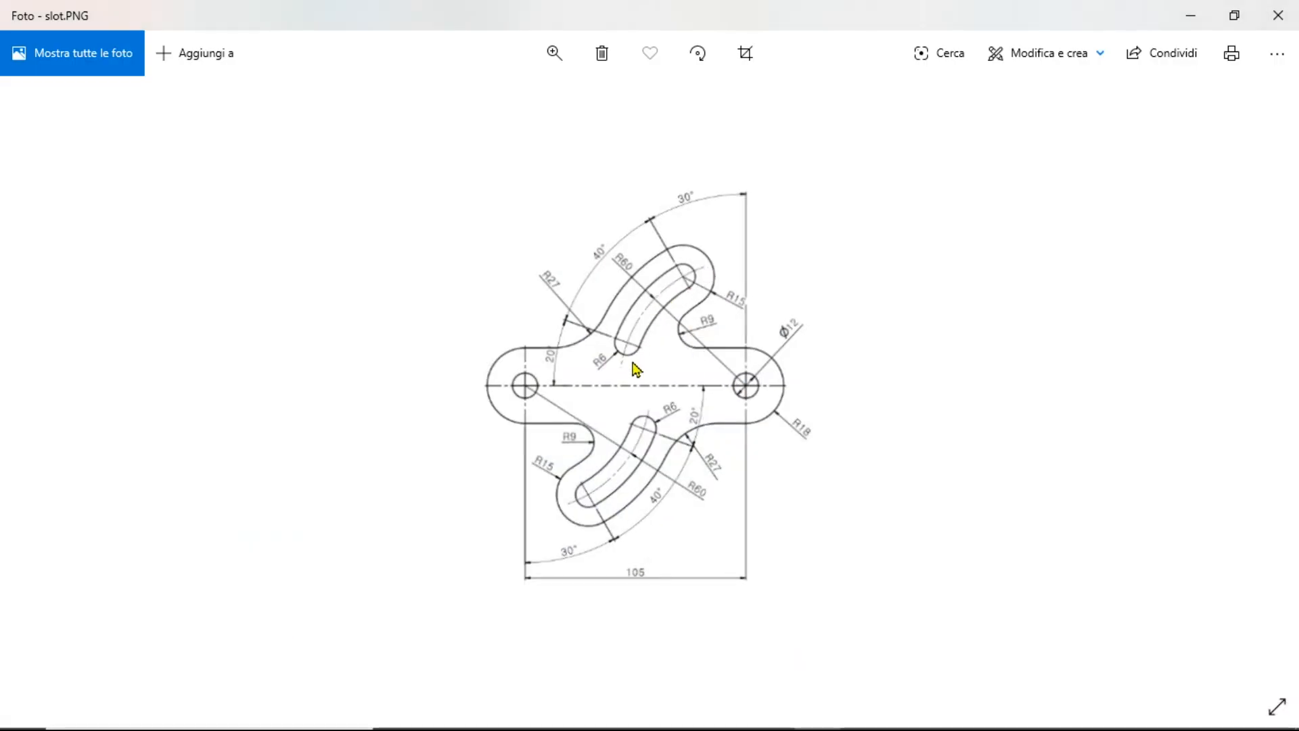
mouse_move(799, 722)
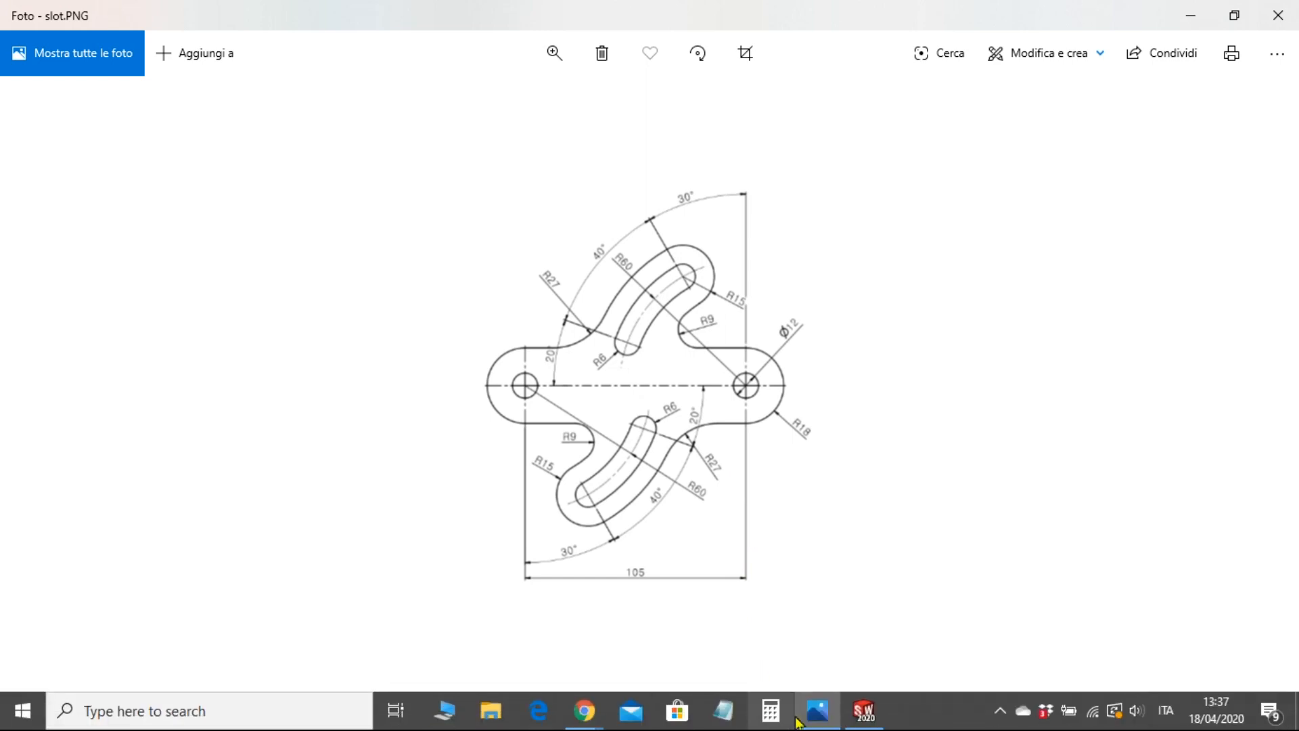
click(864, 712)
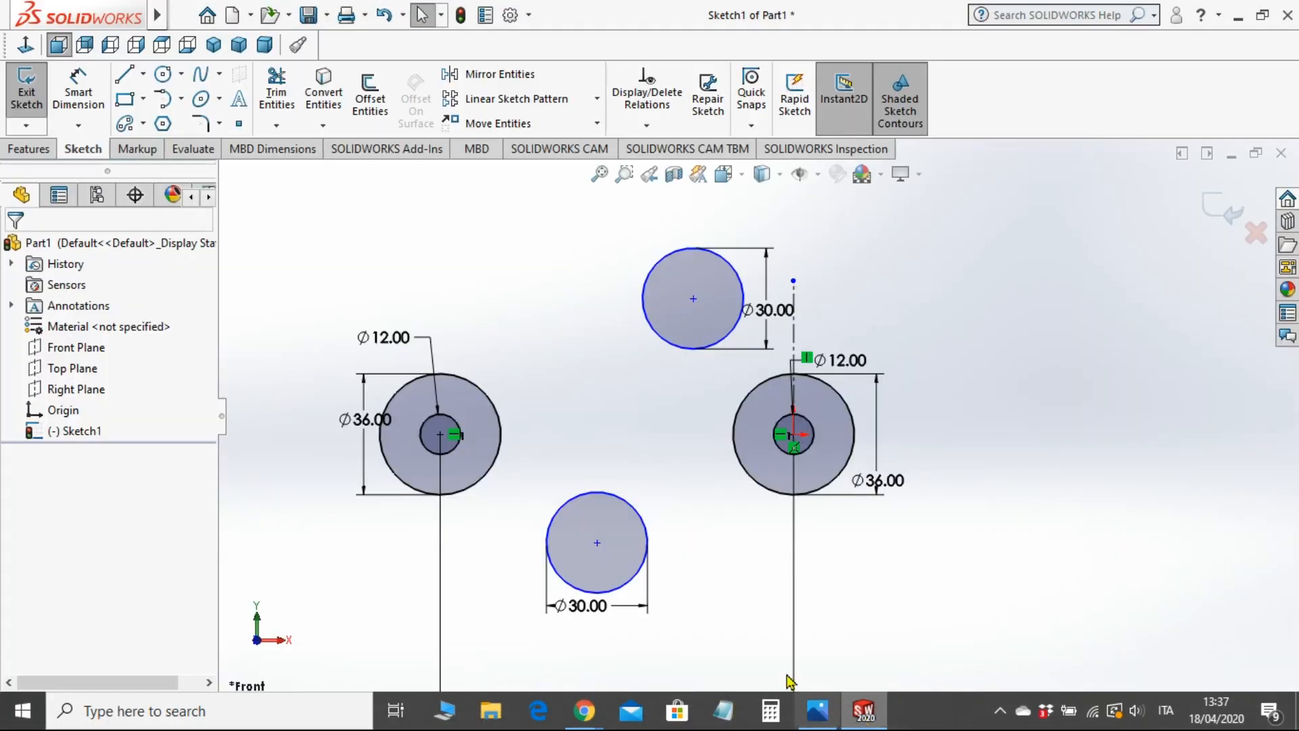
click(143, 125)
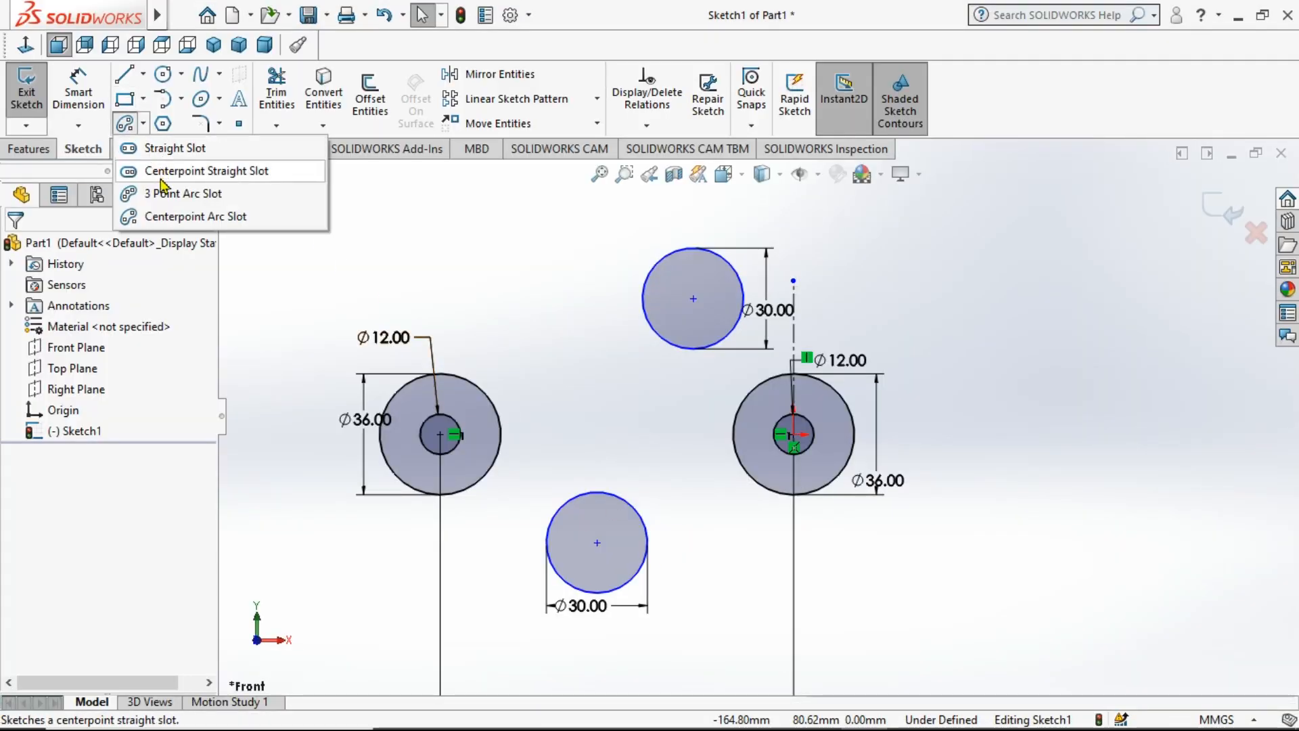
click(176, 216)
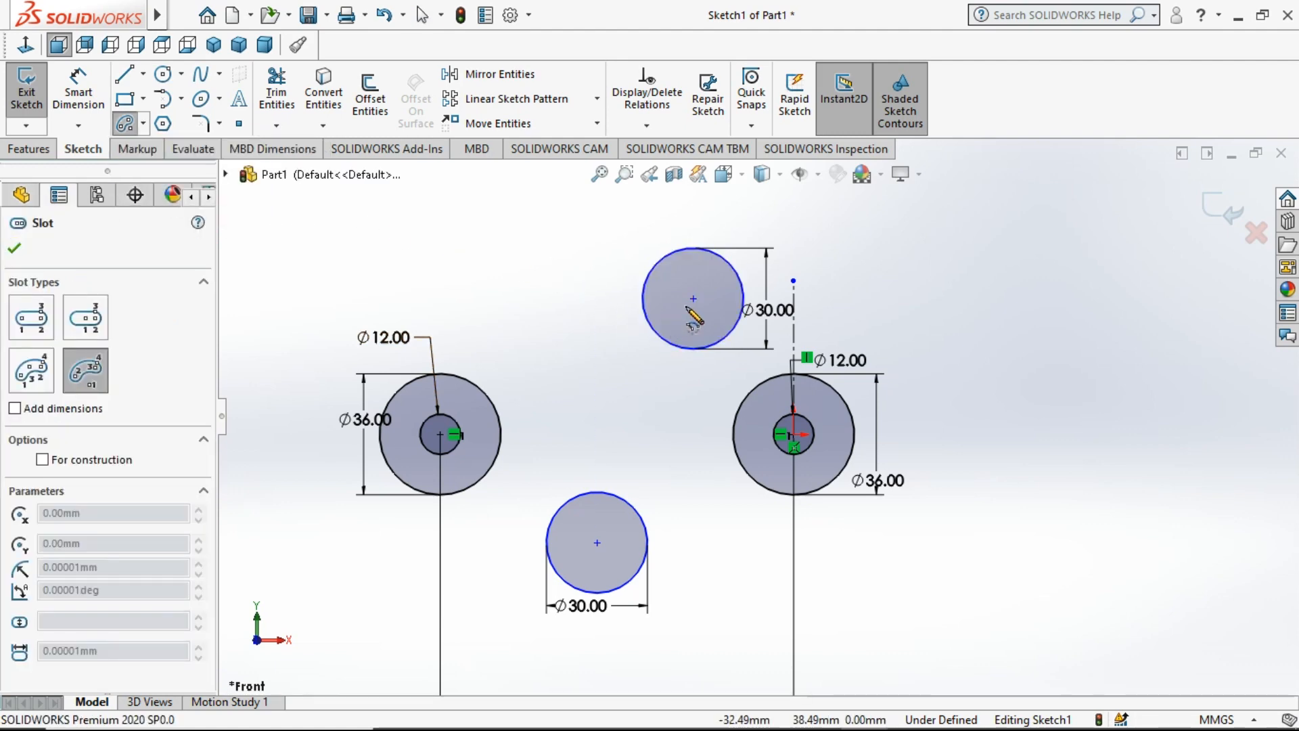
click(794, 435)
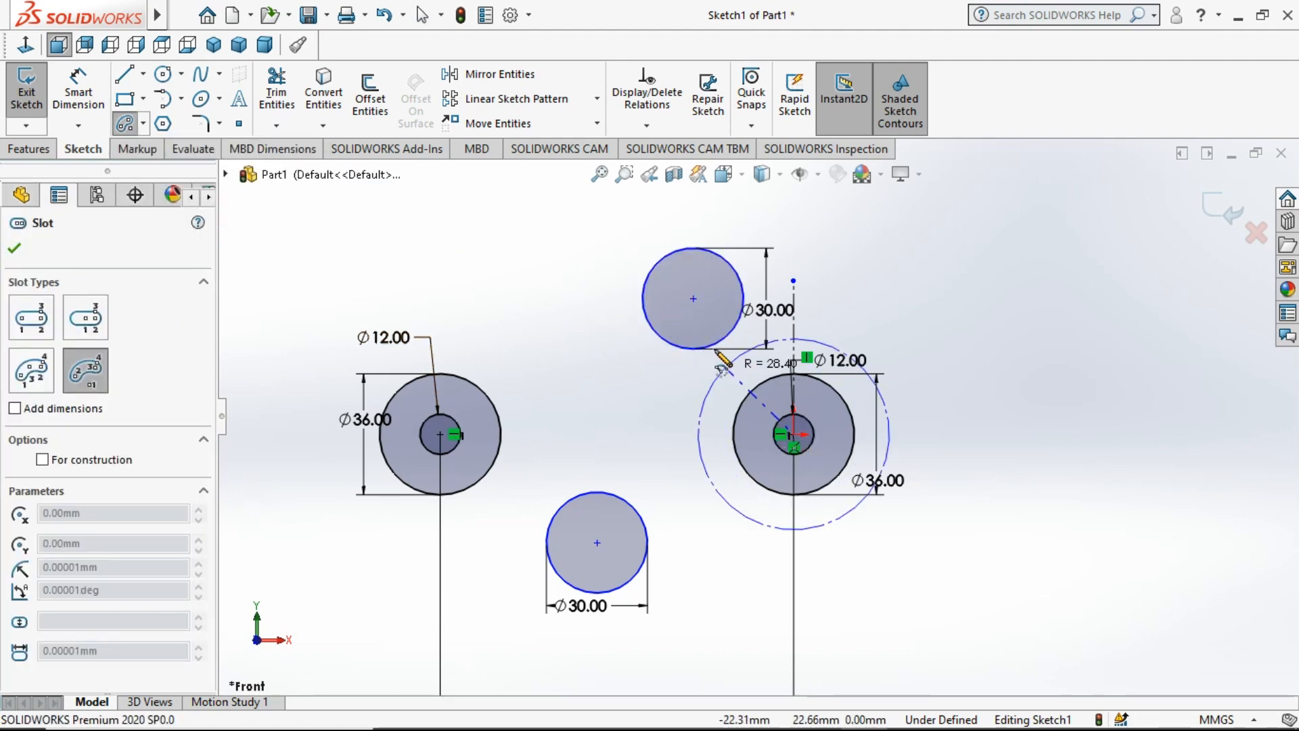
click(694, 298)
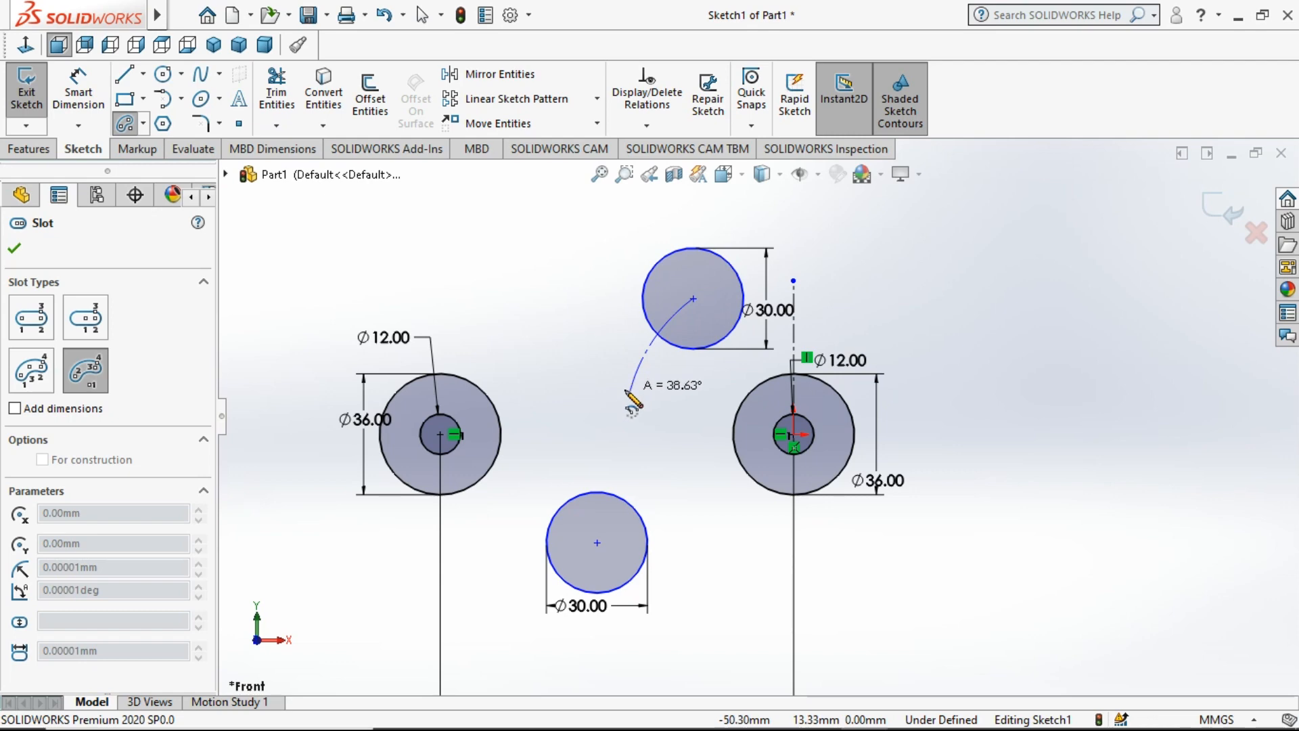
click(628, 394)
click(670, 381)
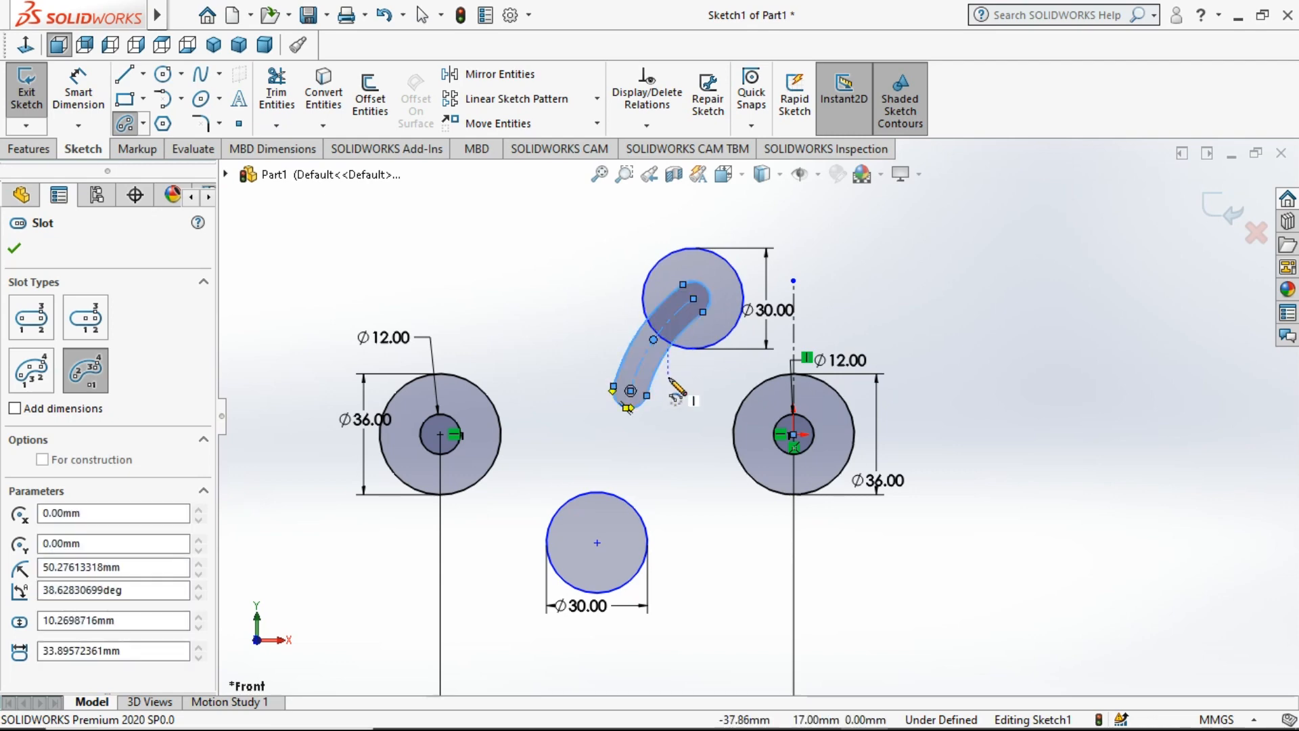
Step: Sketch a second centerpoint arc slot about the left 12 mm circle's centre, starting at the lower circle's centre, radius about 57 mm, sweep about 35°
click(440, 434)
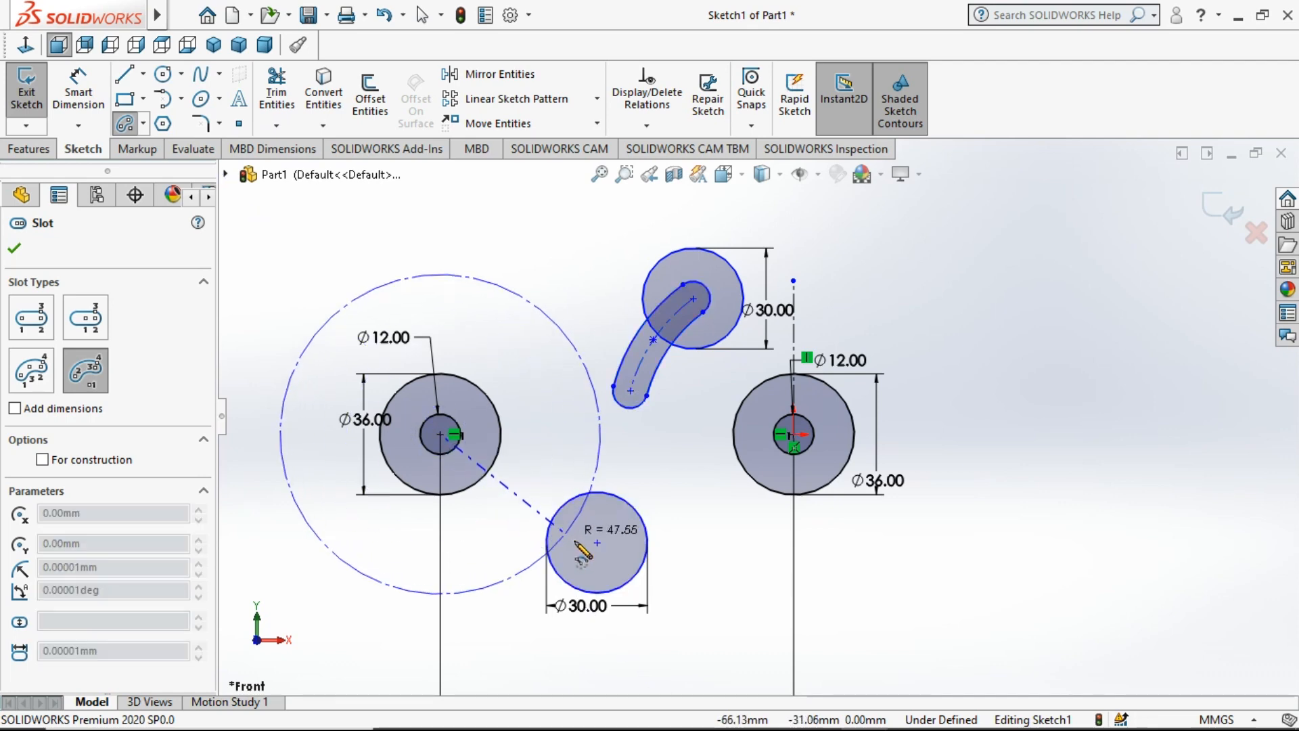
click(597, 543)
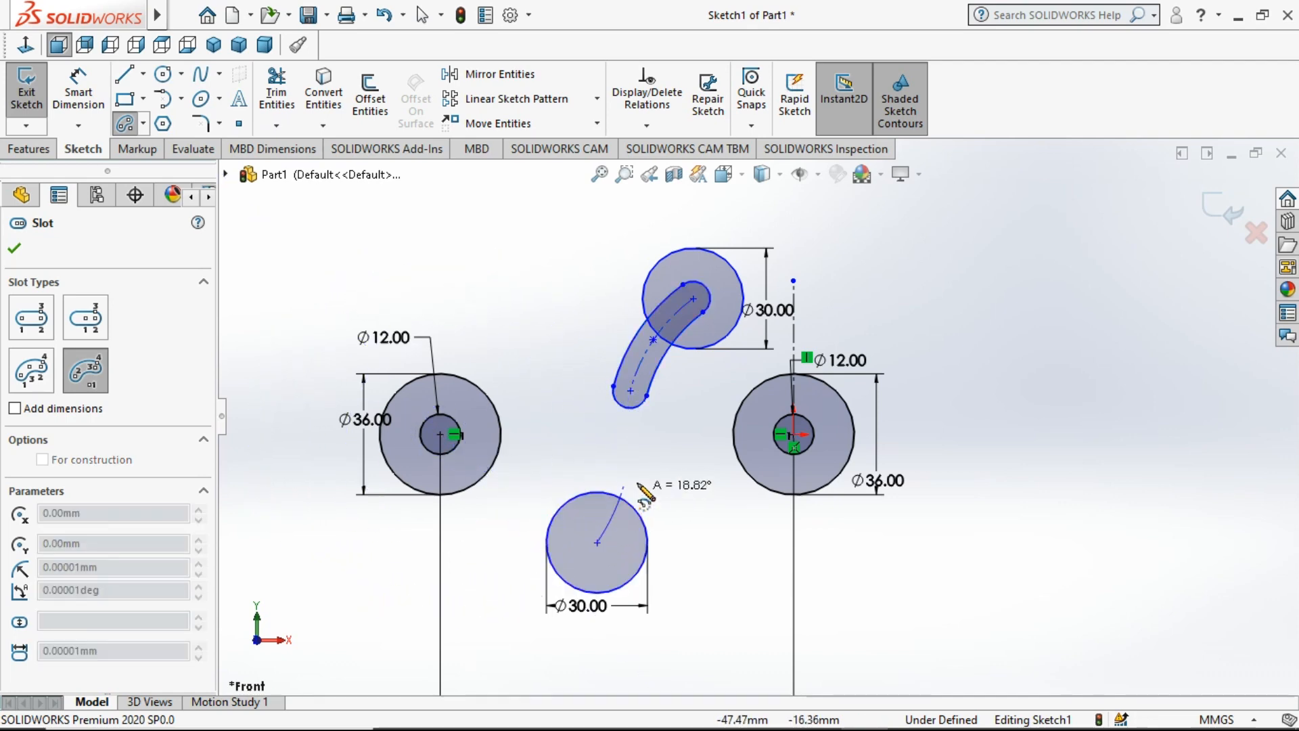
click(641, 443)
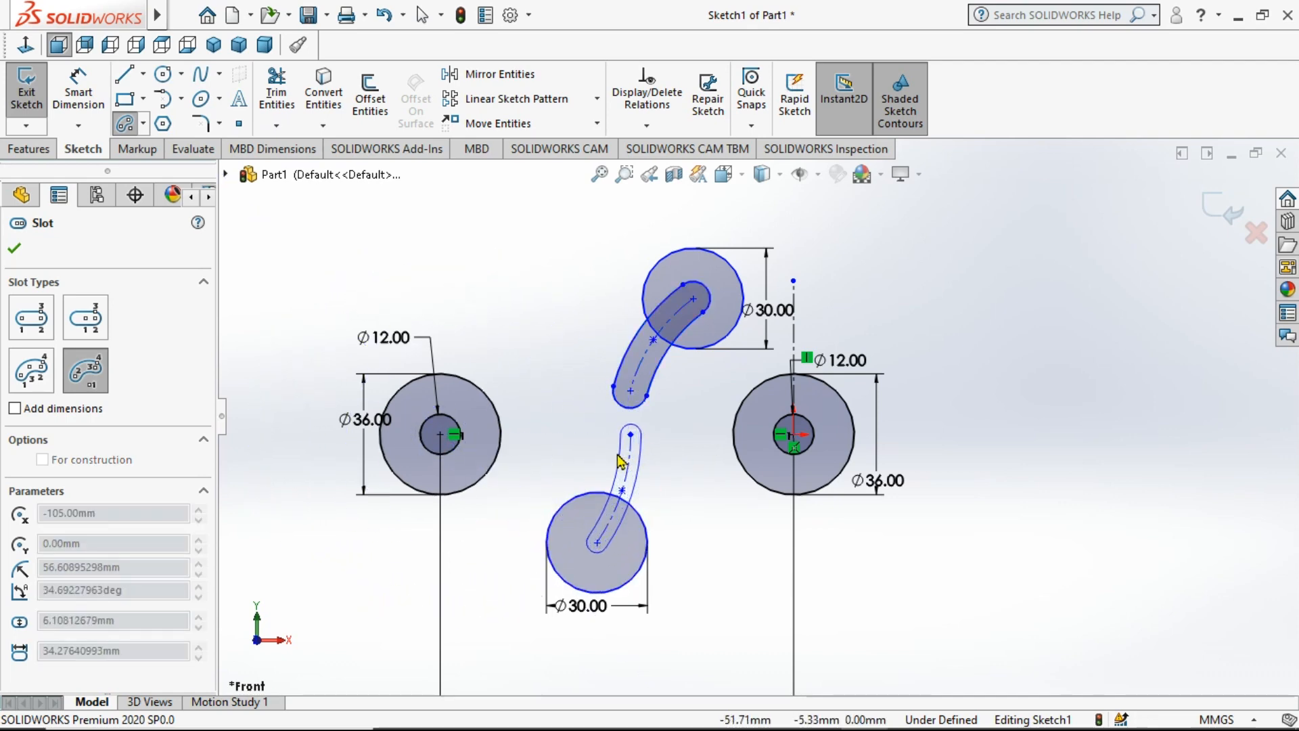
click(611, 463)
key(Escape)
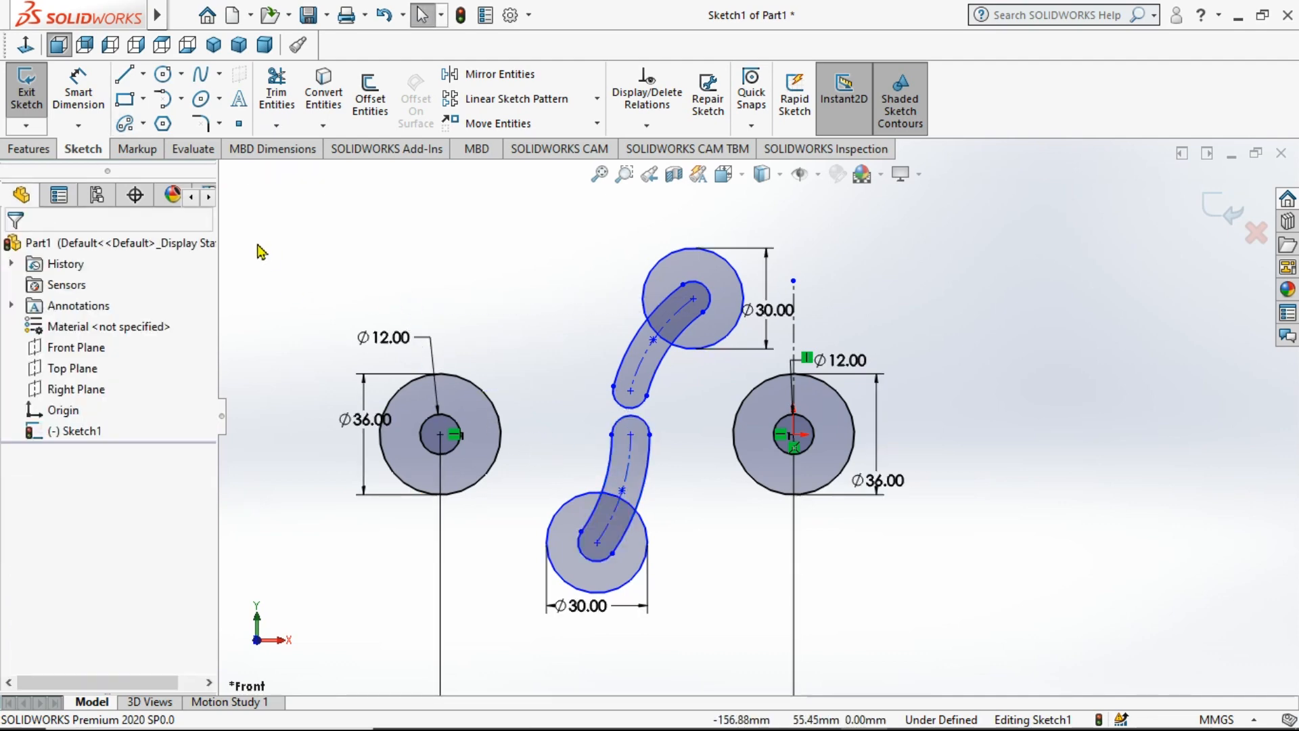
Step: Dimension the centreline arcs of the upper and lower slots, setting both radii to 60 mm
click(60, 106)
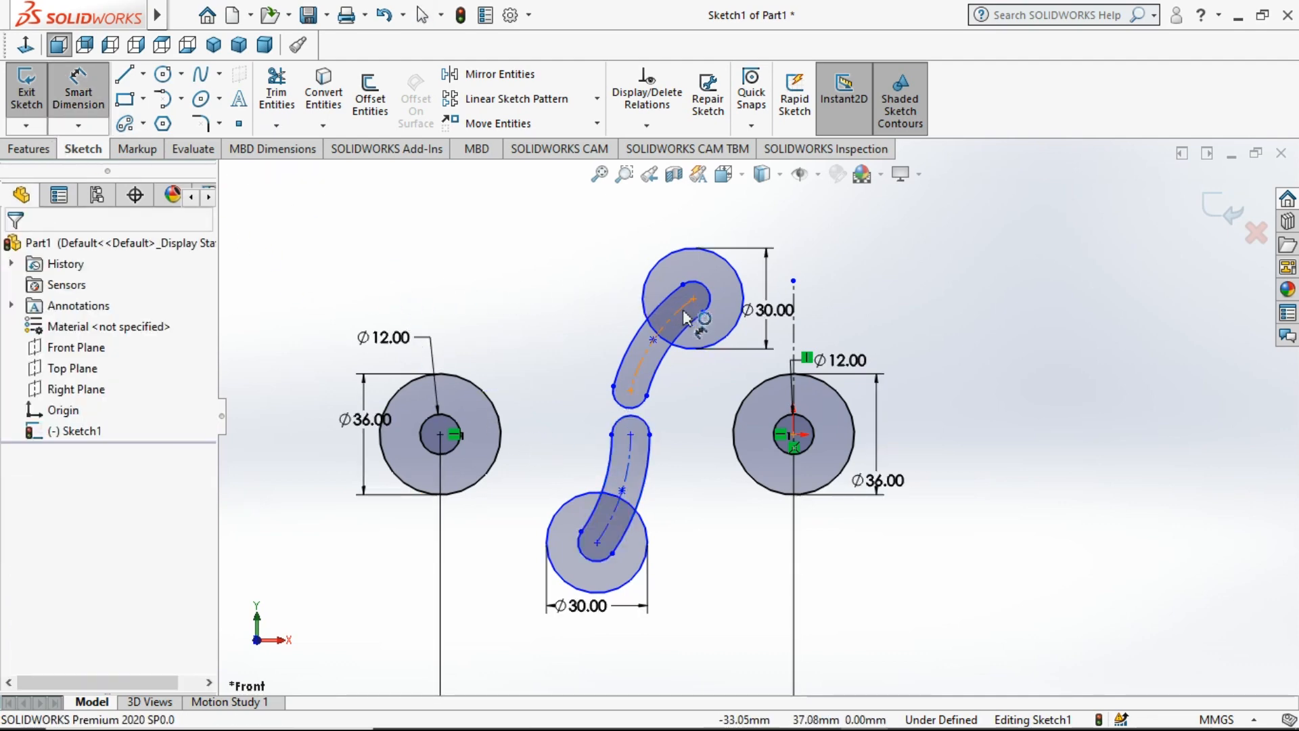
click(718, 391)
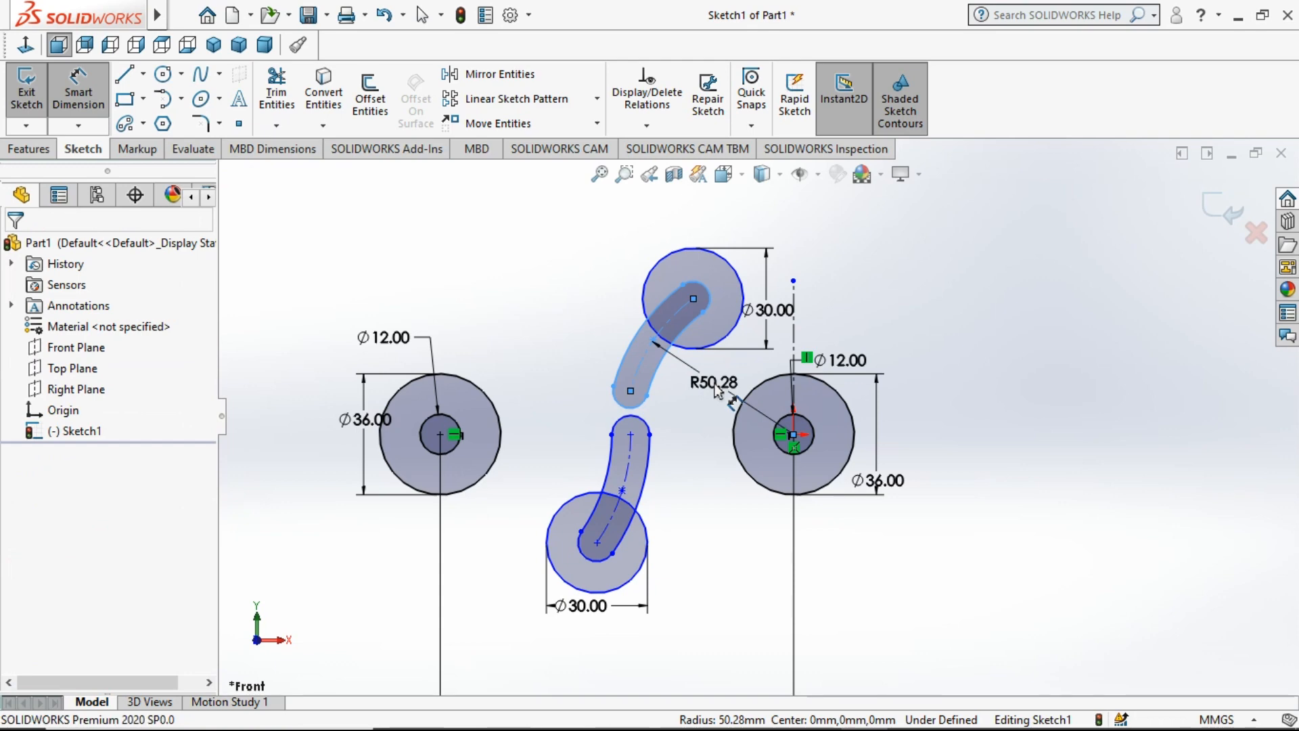
click(718, 391)
text(60)
key(Return)
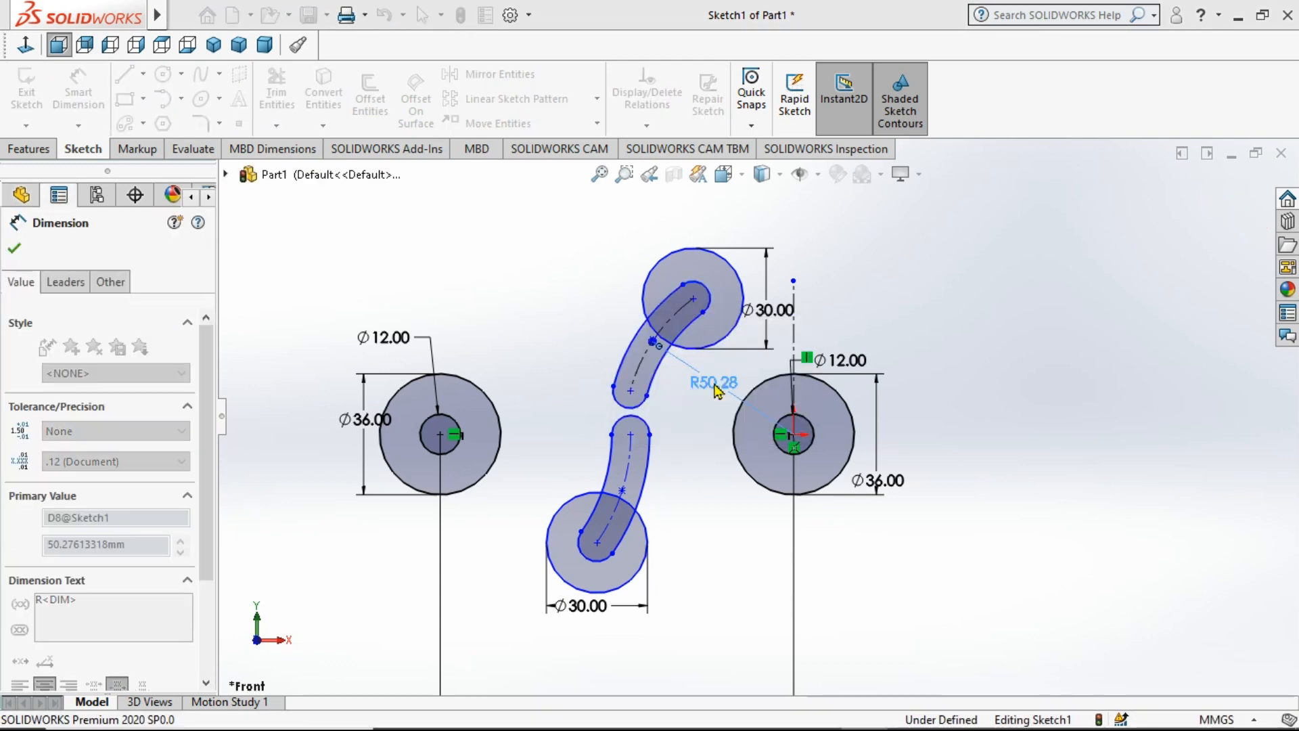
click(617, 476)
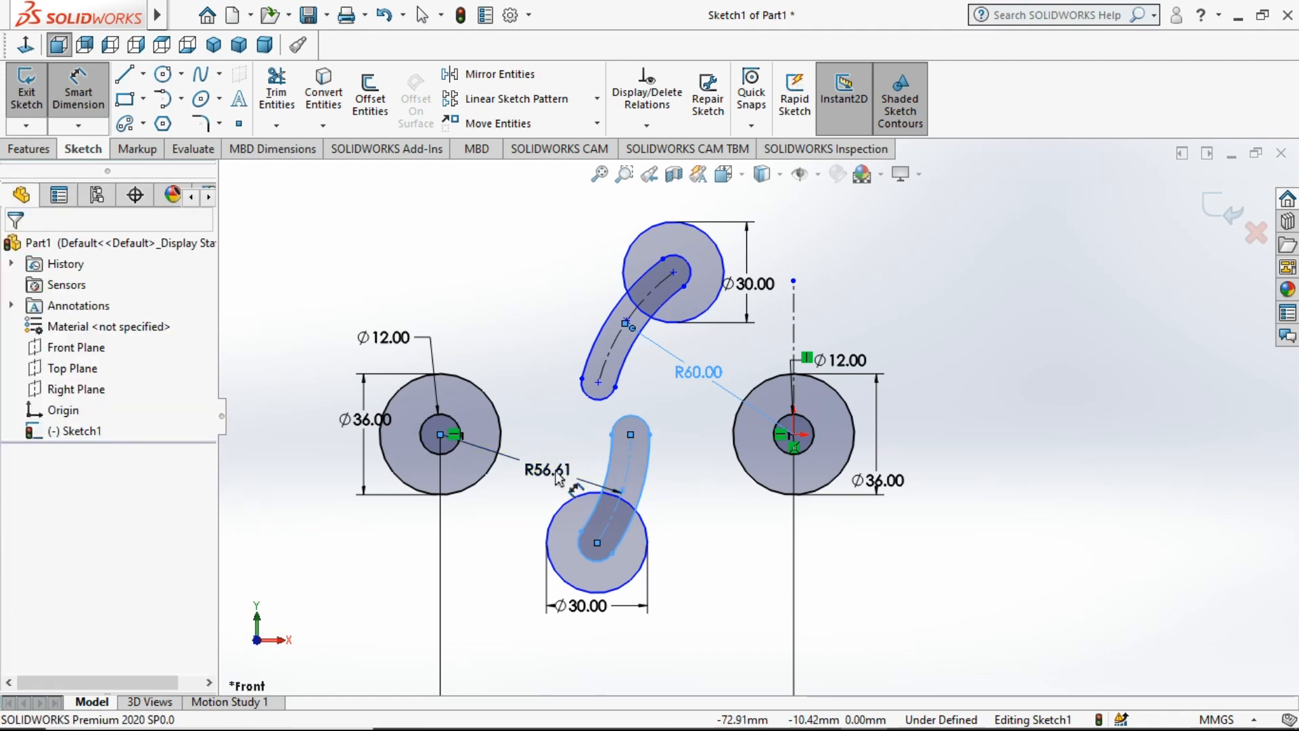
click(560, 478)
text(60)
key(Return)
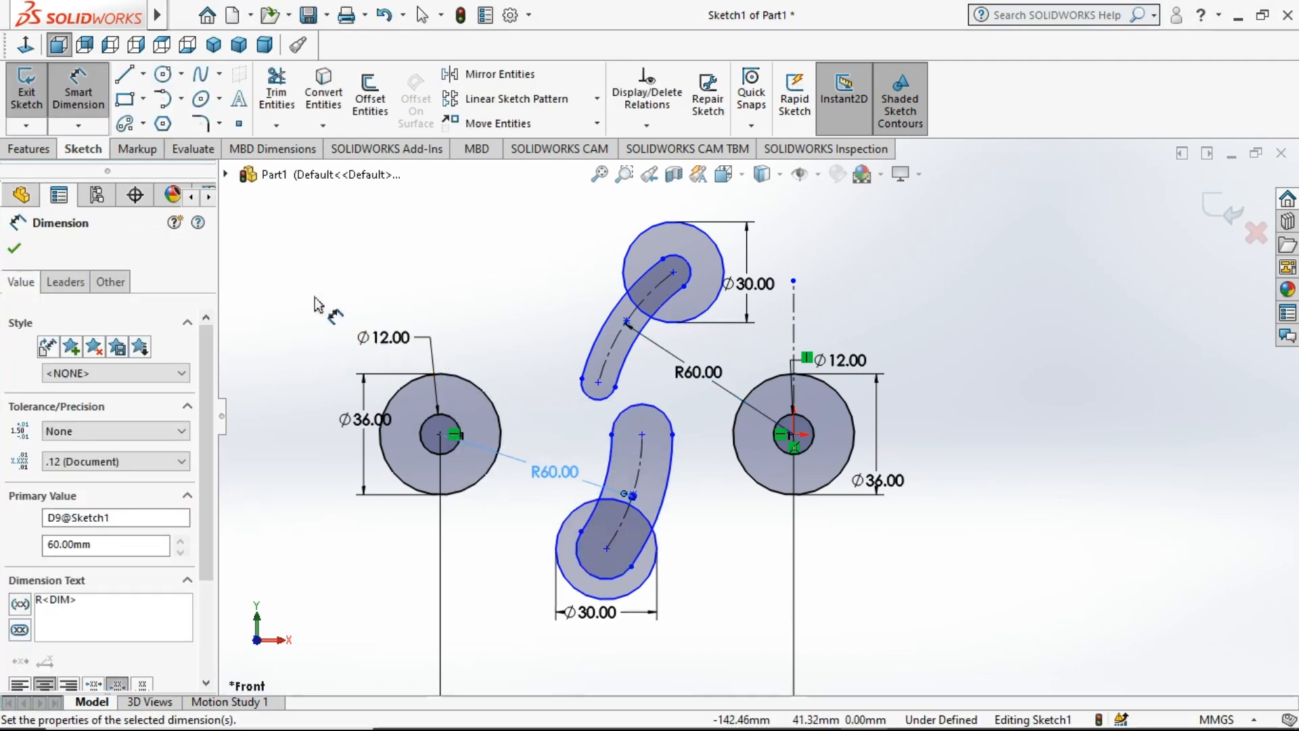
Step: Dimension the rounded upper end of the lower arc slot with a radius of 6 mm
click(683, 416)
click(694, 412)
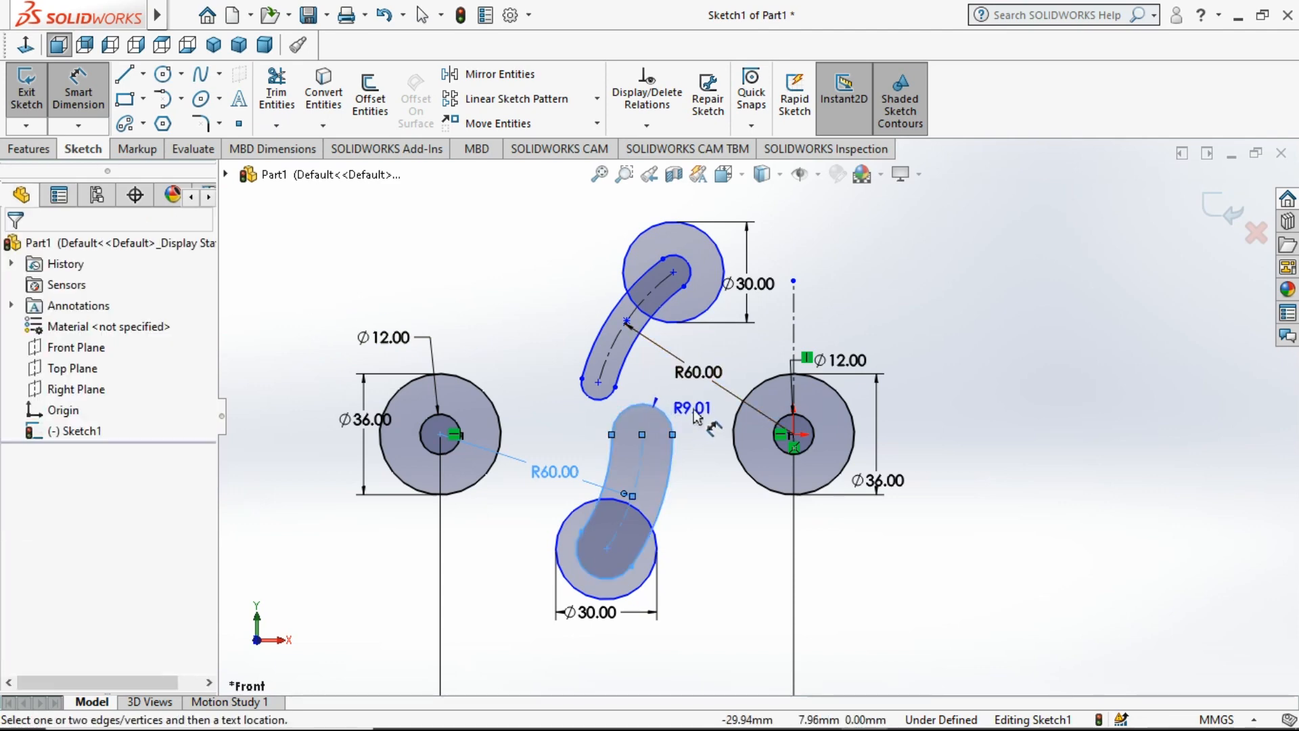
text(6)
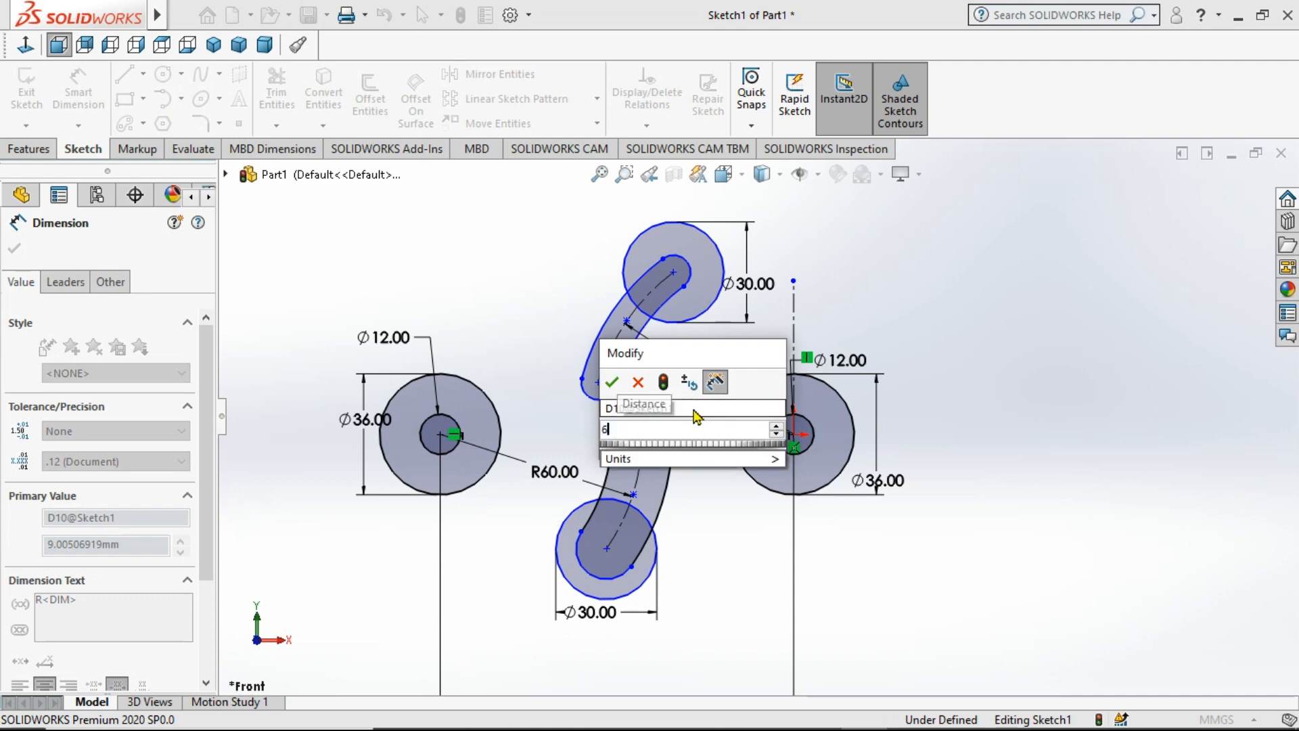
key(Return)
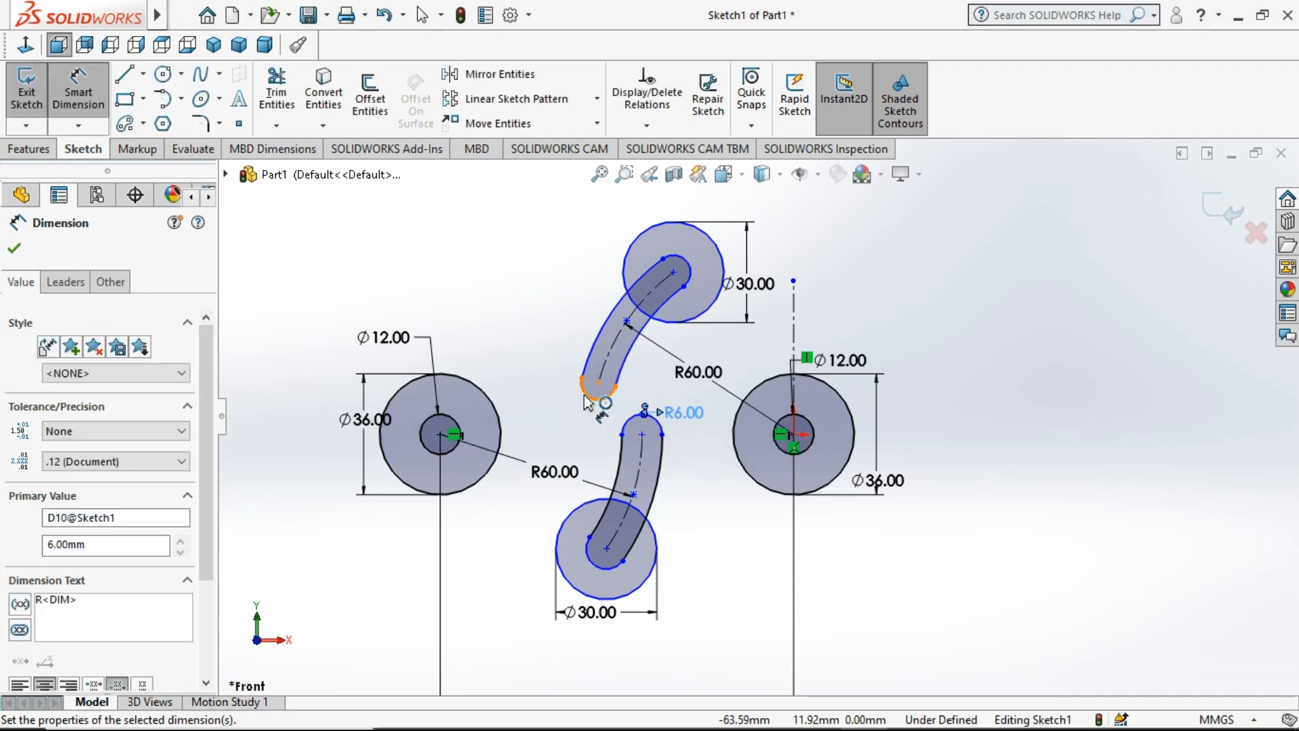
Step: Dimension the rounded lower end of the upper arc slot with a radius of 6 mm
click(594, 396)
click(567, 424)
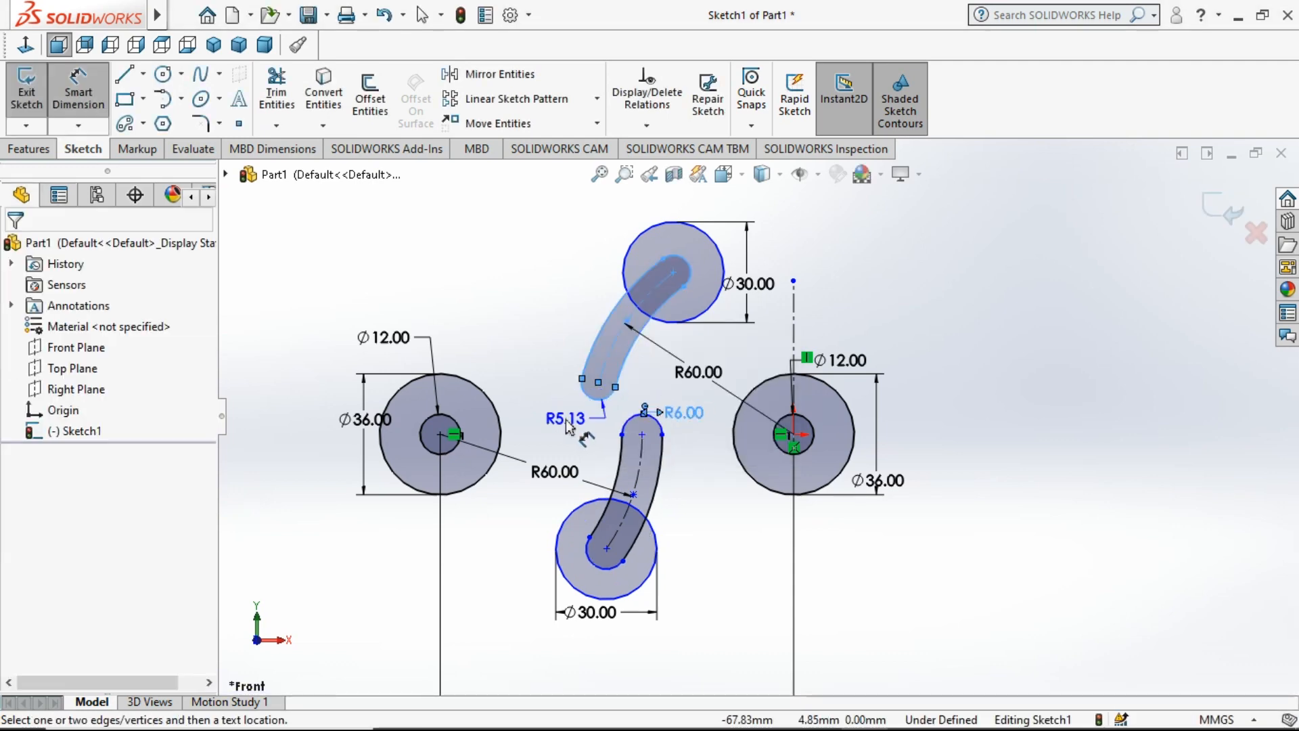
text(6)
key(Return)
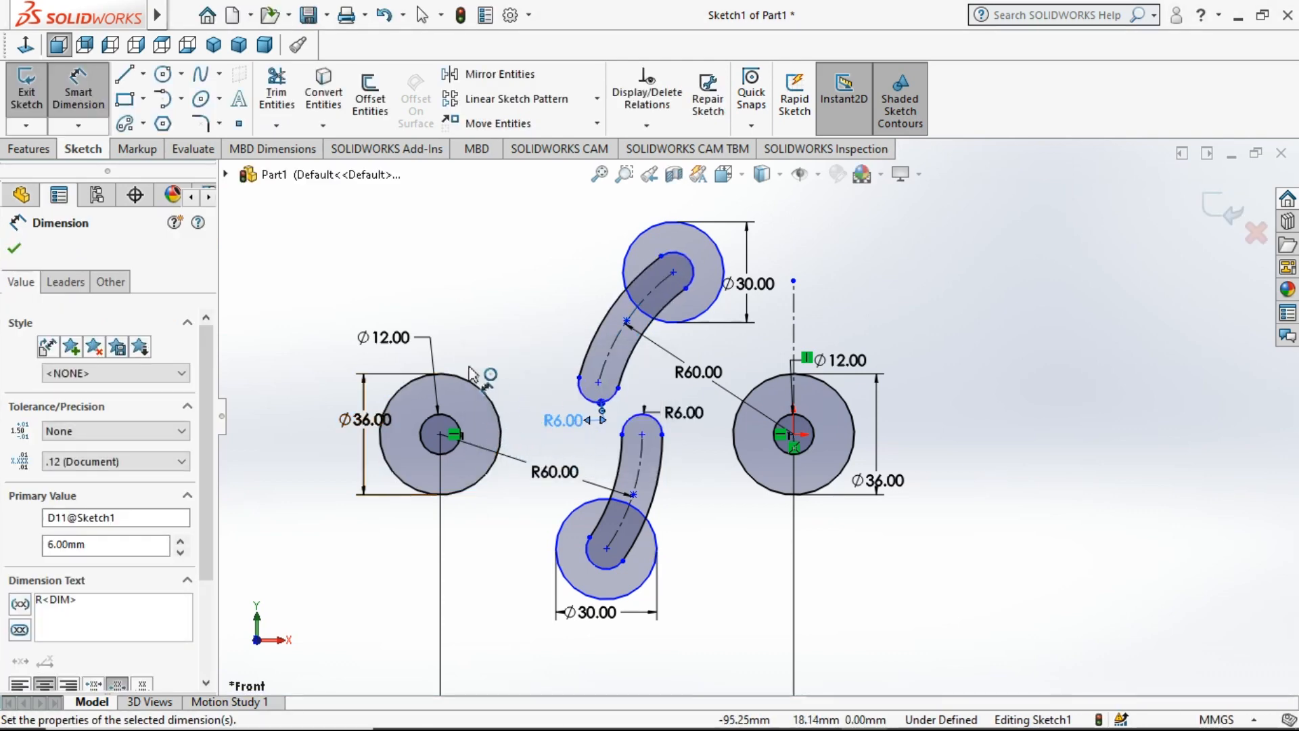
key(Escape)
Step: Draw a centerline across the upper slot's upper end, joining the two endpoints of its rounded end arc
click(142, 75)
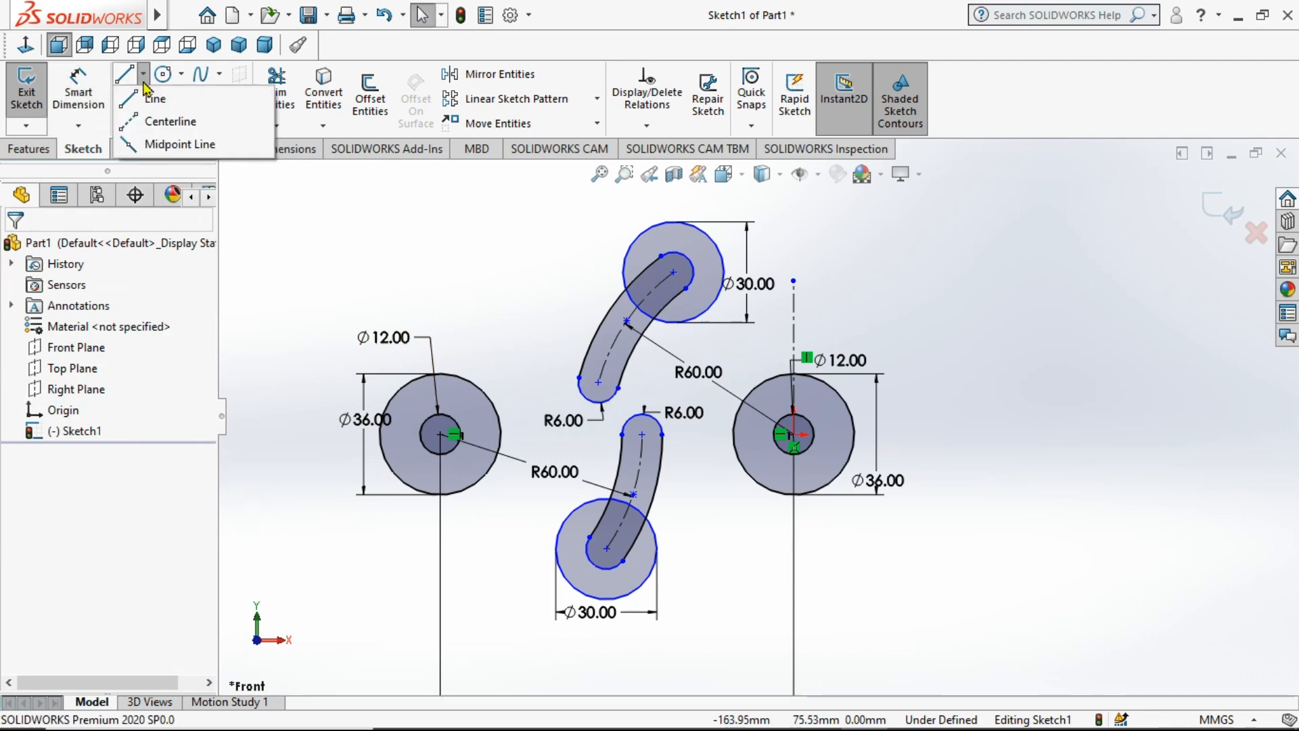
click(162, 119)
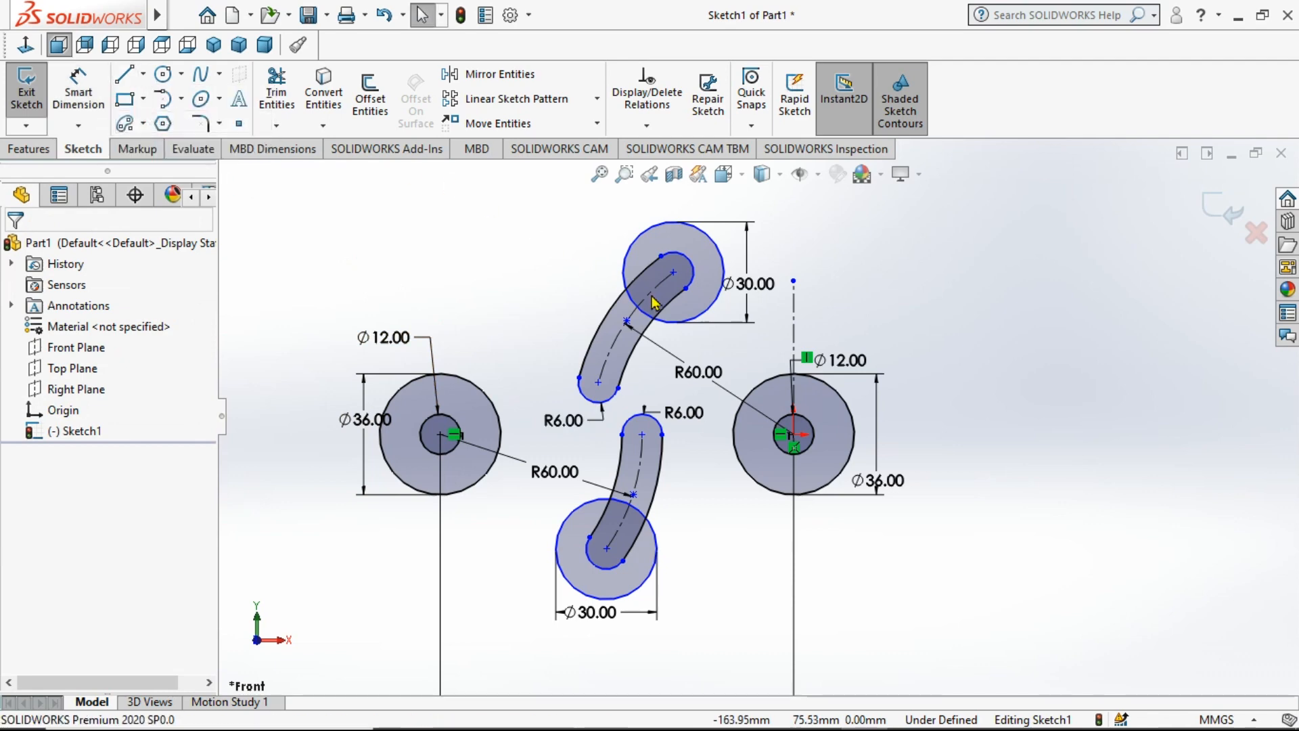
click(685, 288)
click(661, 256)
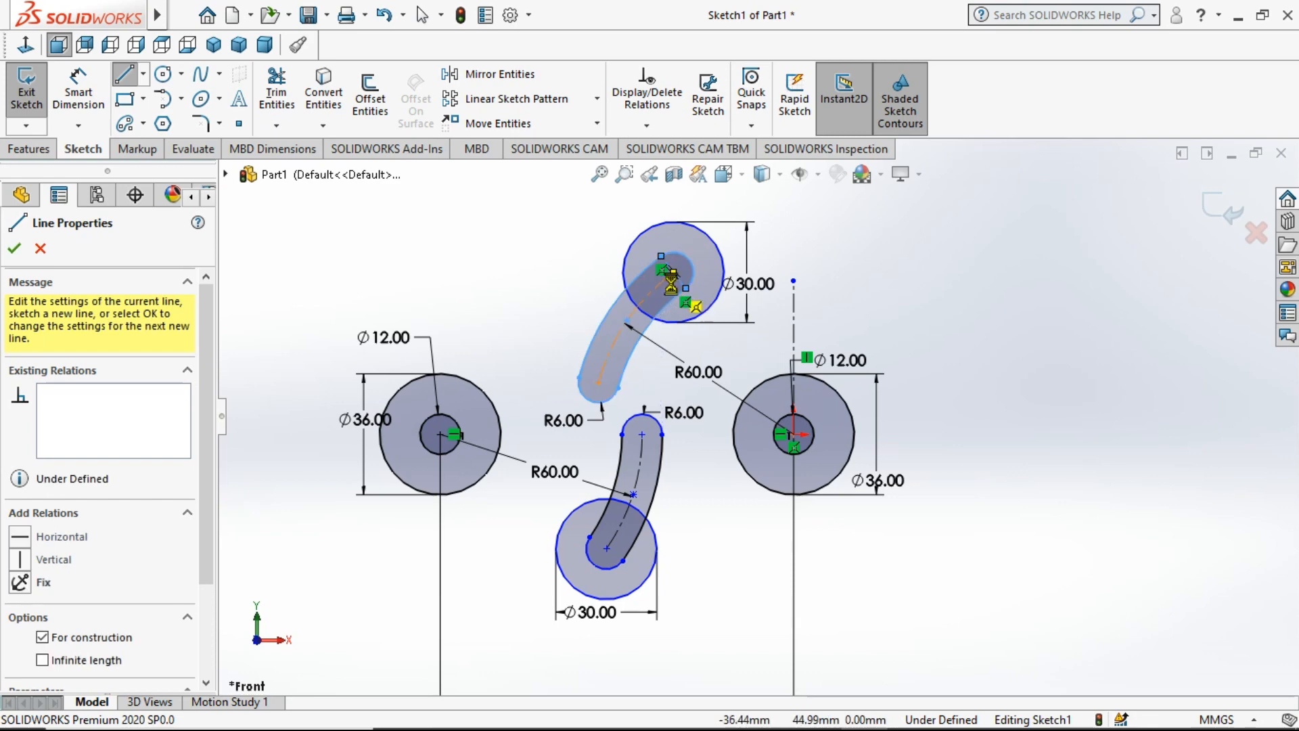
key(Escape)
Step: Draw a centerline across the upper slot's lower end, joining the two endpoints of its rounded end arc
scroll(723, 318, down, 4)
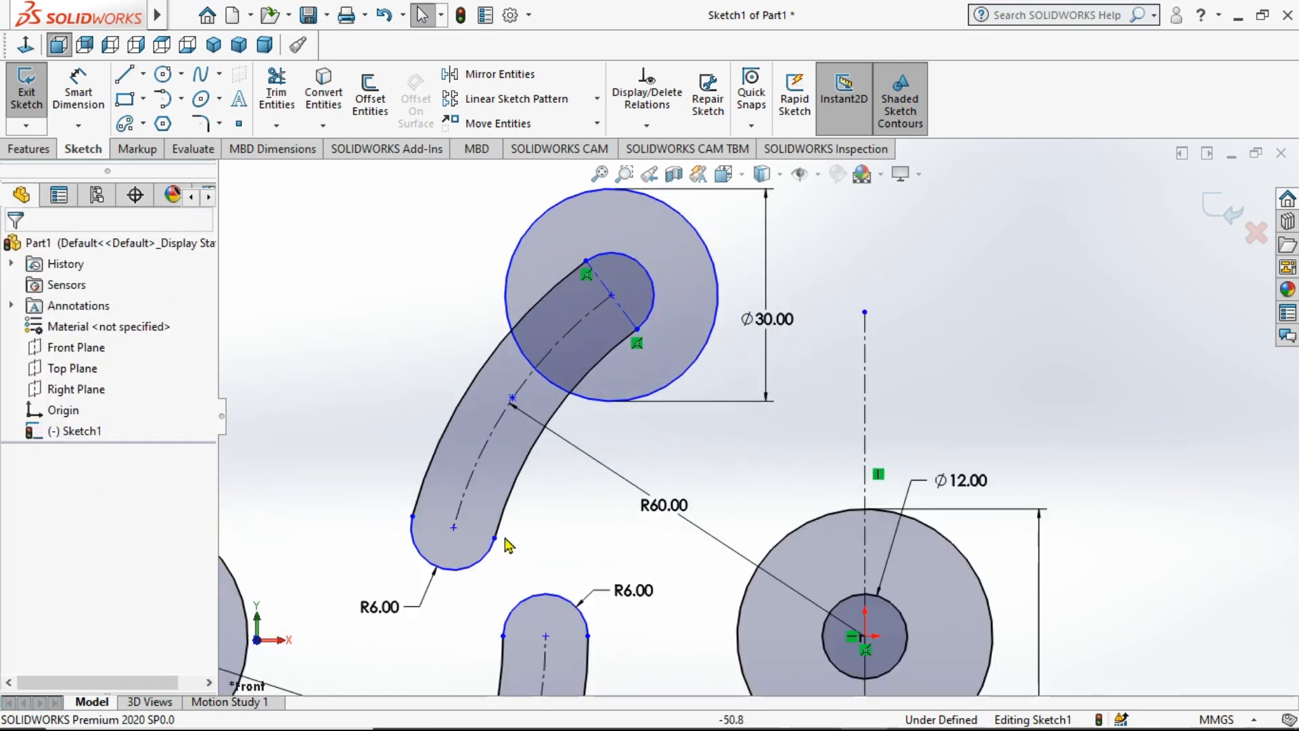
click(143, 74)
click(165, 120)
click(454, 527)
click(495, 538)
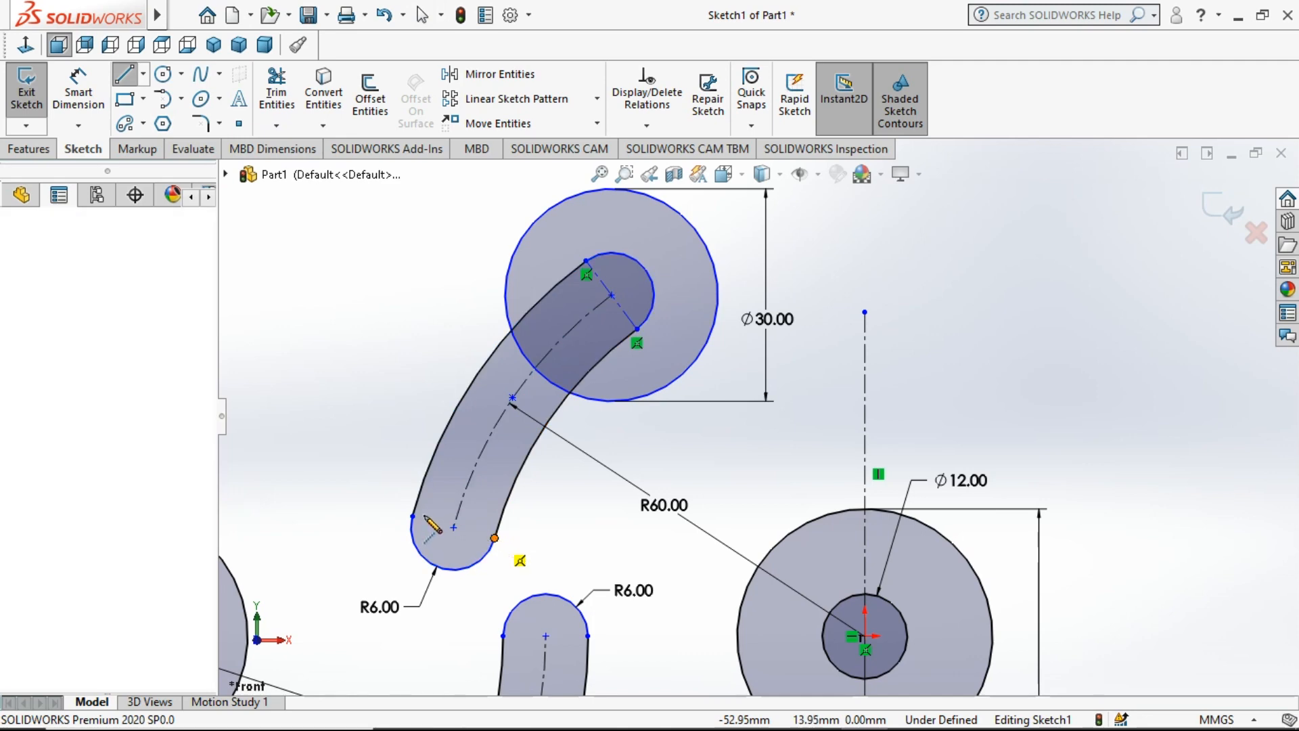
click(413, 516)
key(Escape)
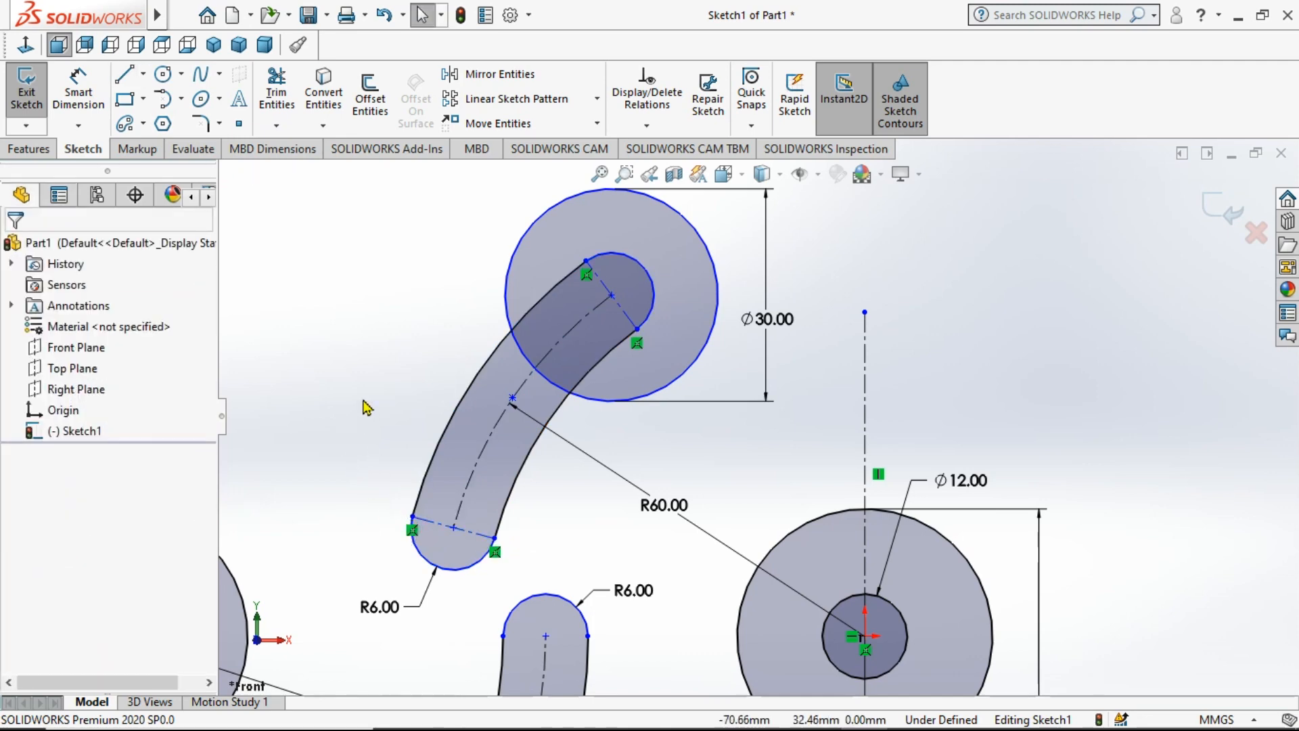
Step: After consulting the reference drawing slot.PNG, dimension the angle between the upper slot's upper end centerline and the vertical centerline as 30°
scroll(348, 365, up, 2)
click(78, 95)
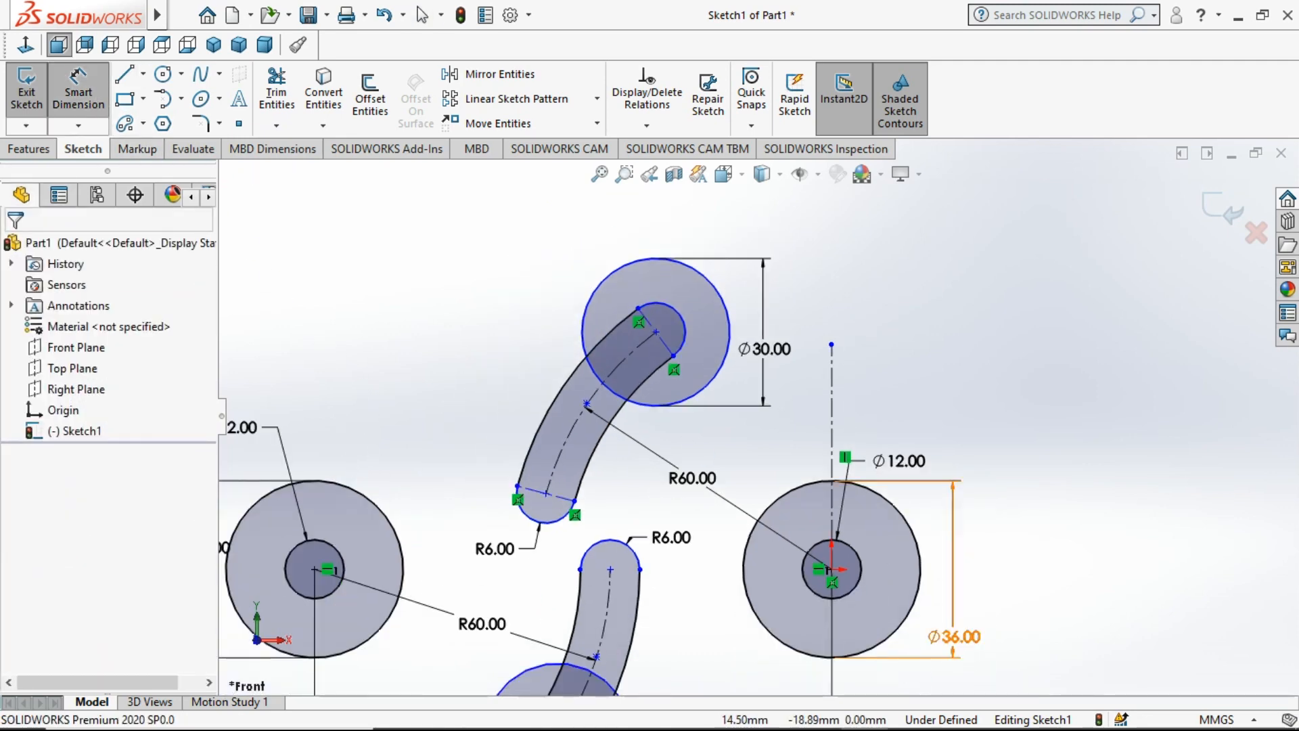
click(818, 711)
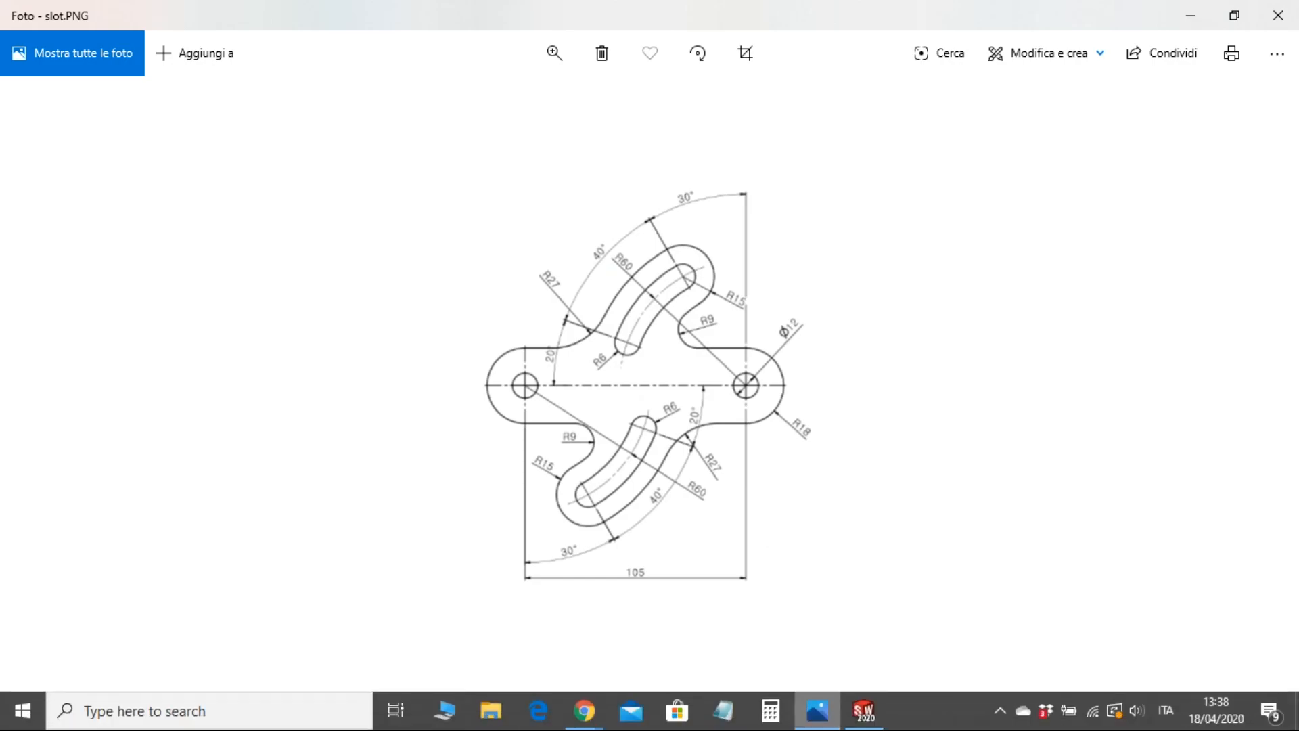
click(866, 724)
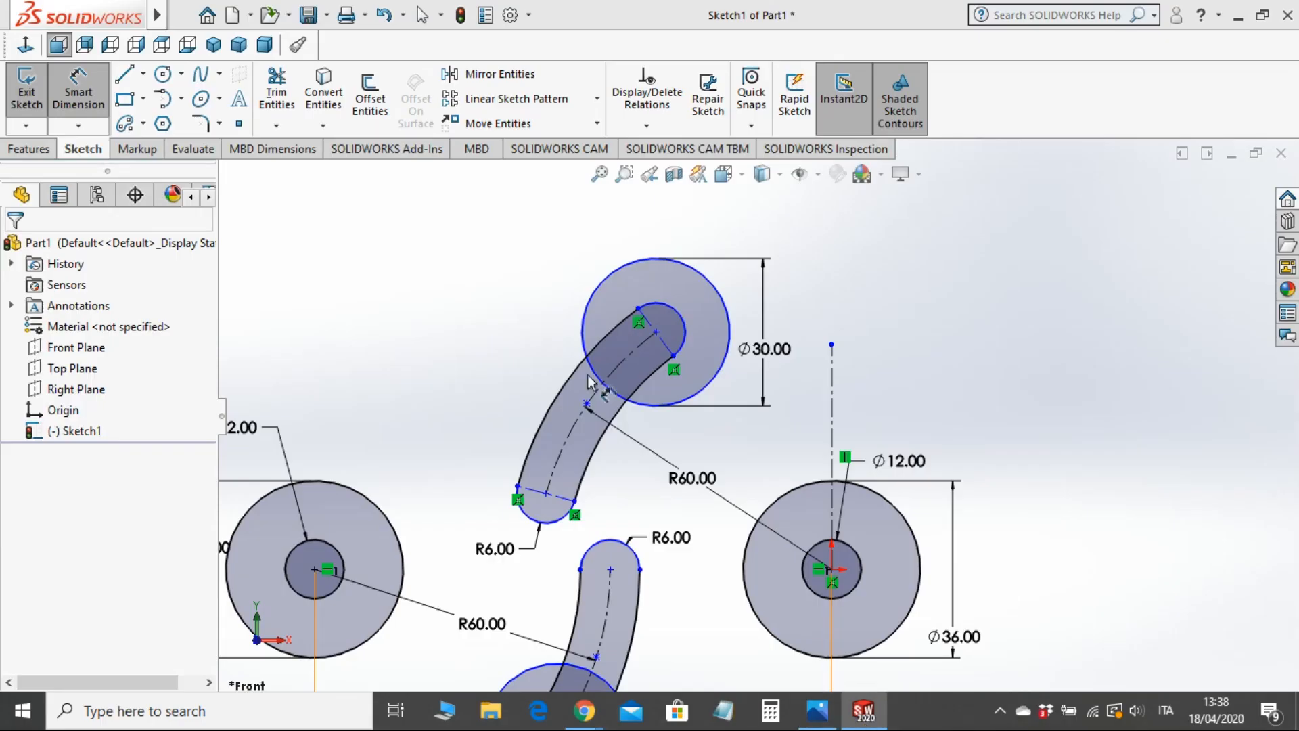
click(664, 347)
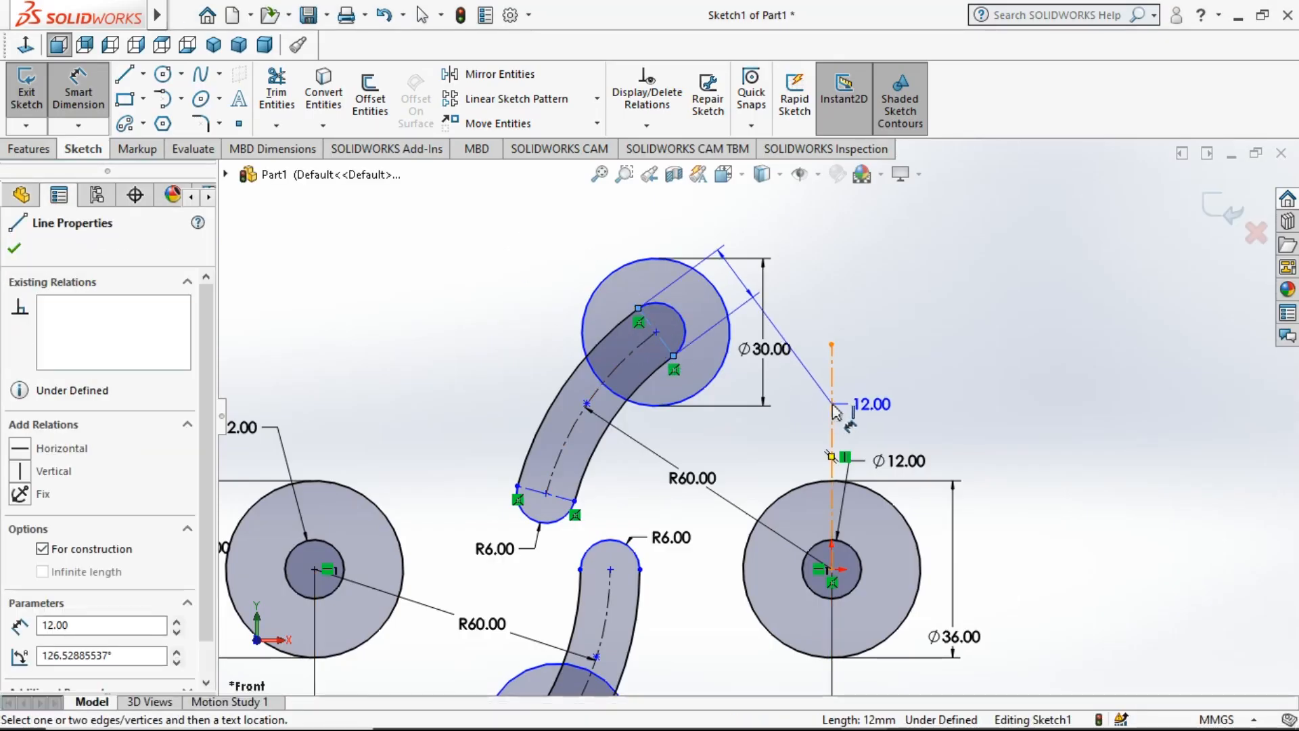
click(833, 409)
click(715, 227)
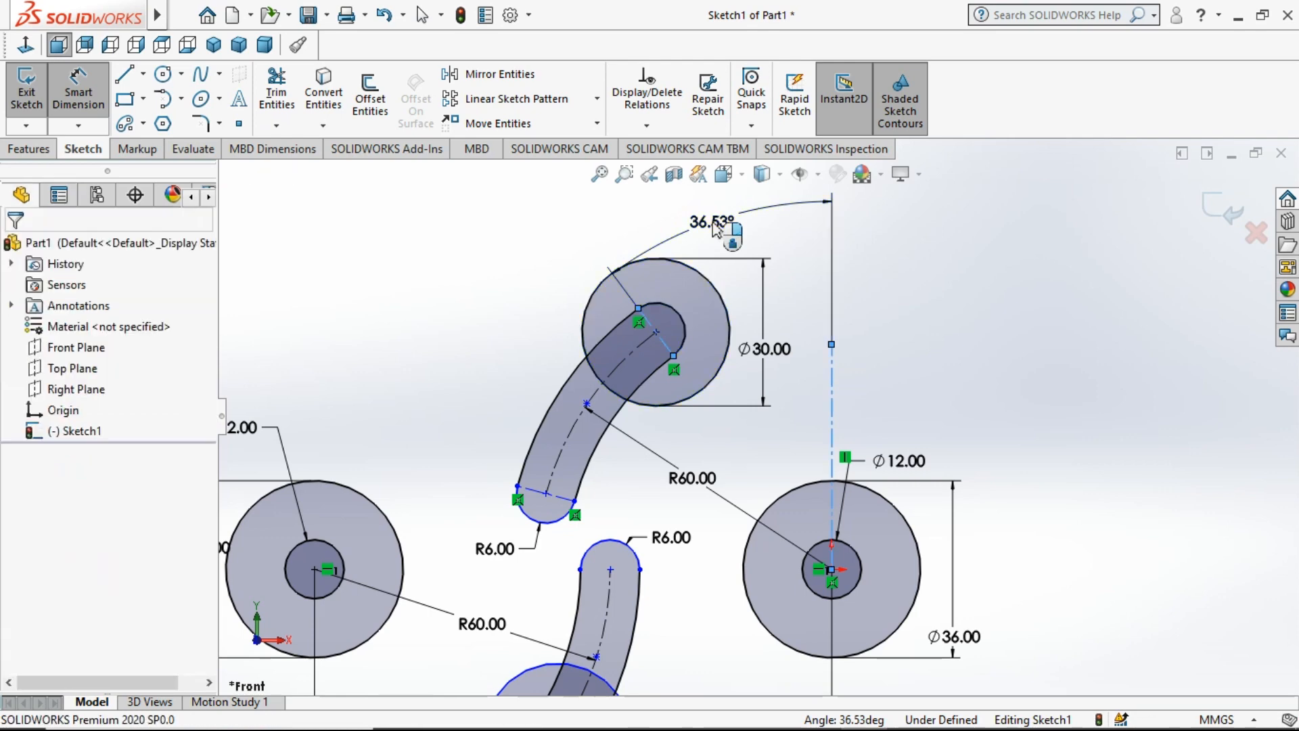
key(Return)
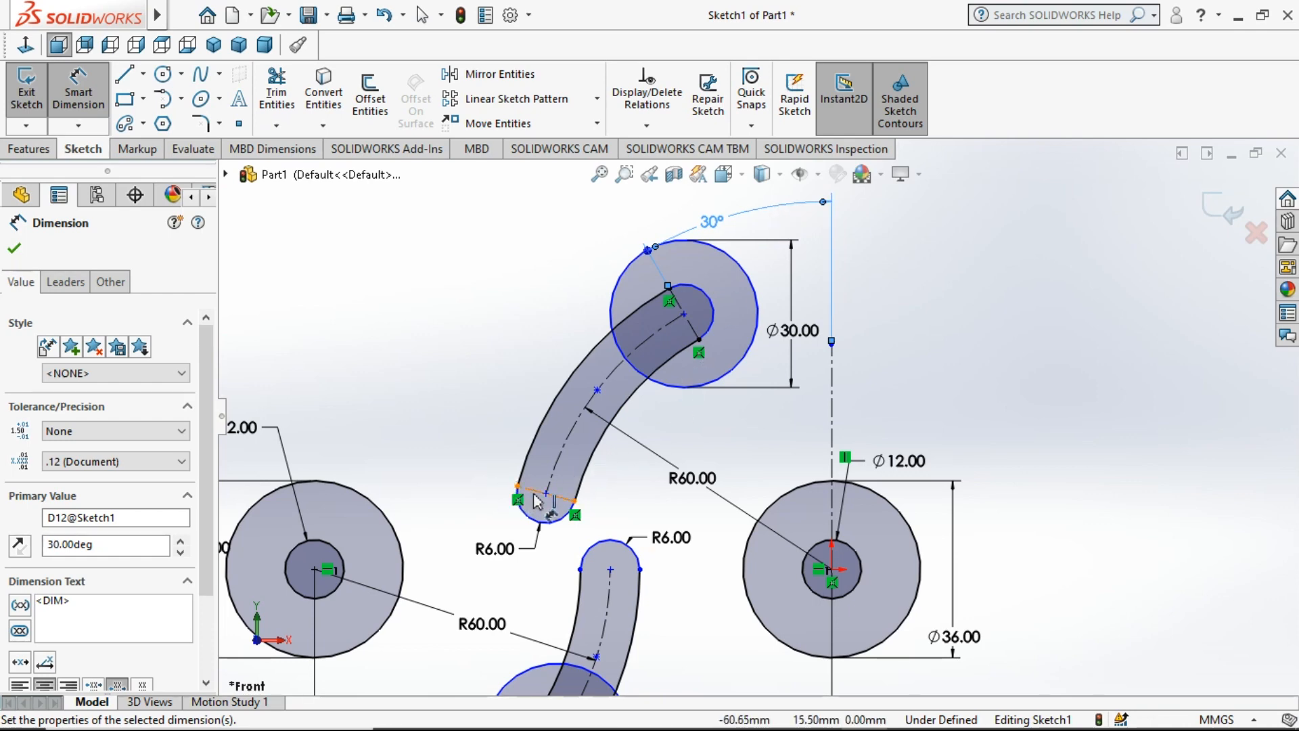
Step: Dimension the angle between the upper slot's two end centerlines as 40°
click(541, 496)
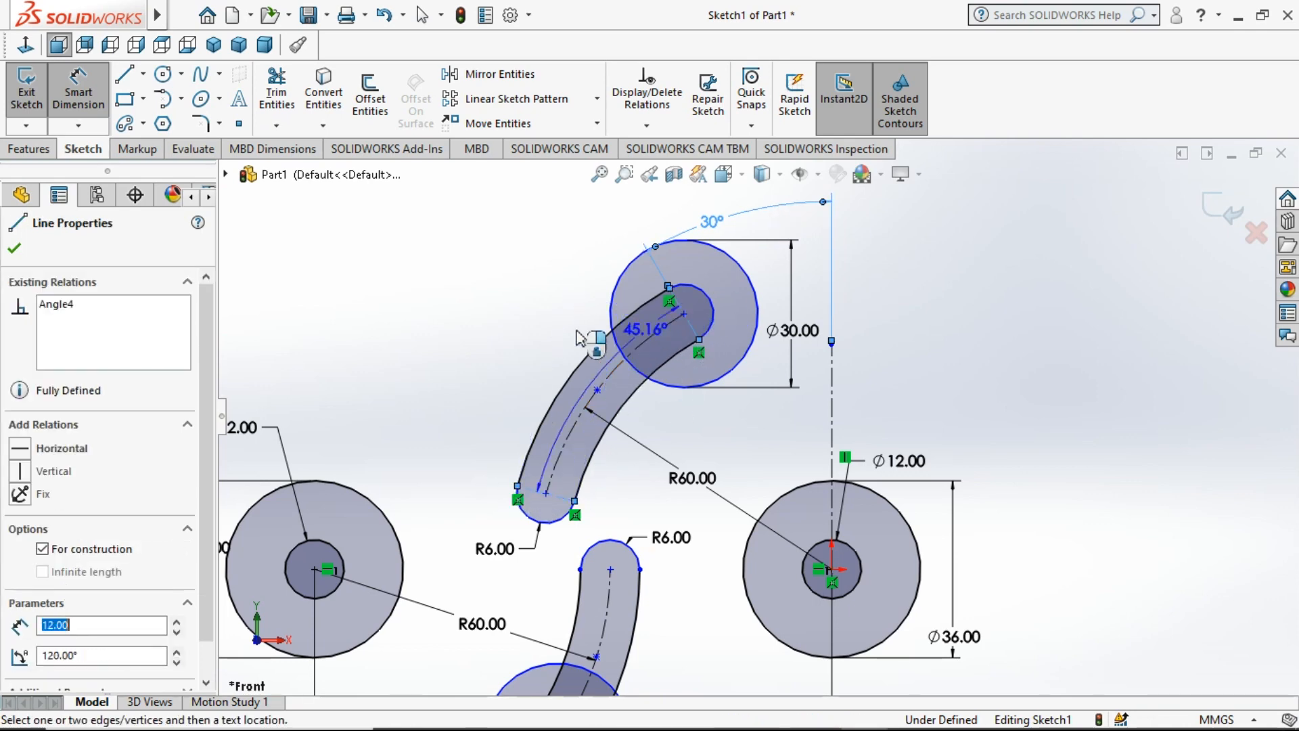
click(549, 318)
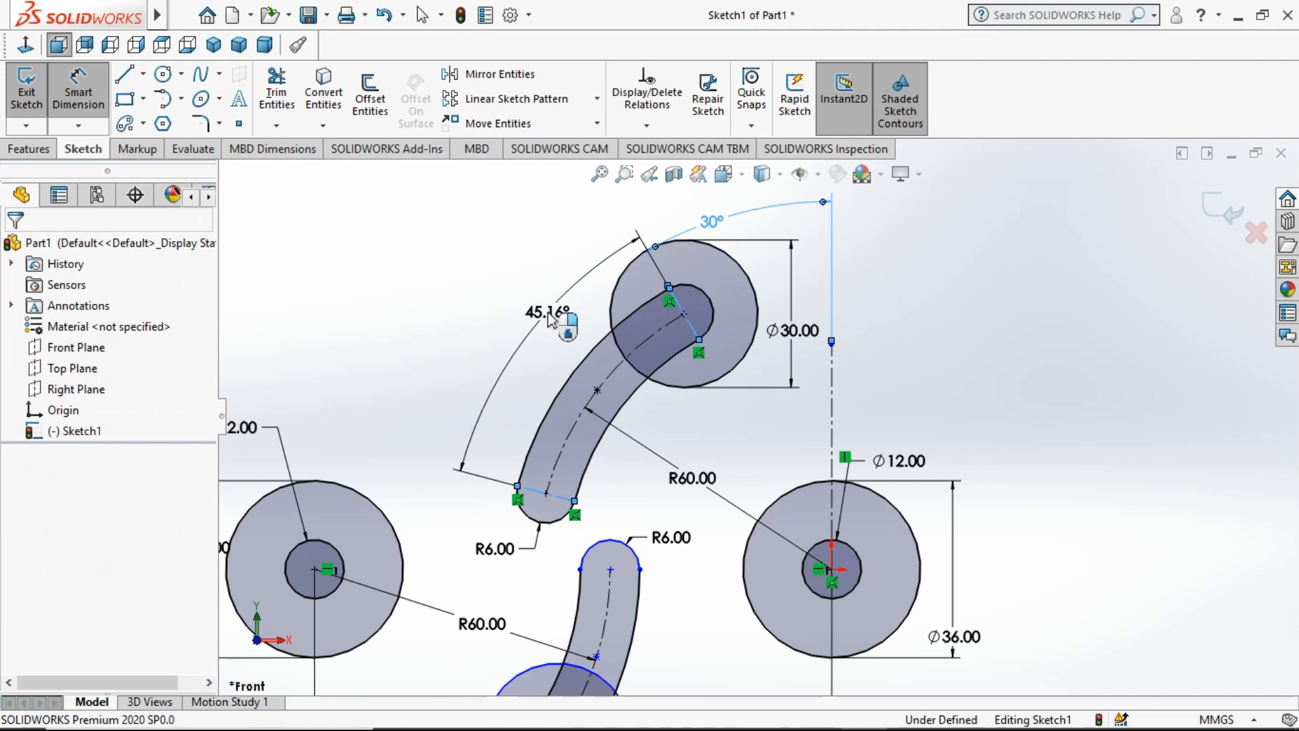
text(40)
key(Return)
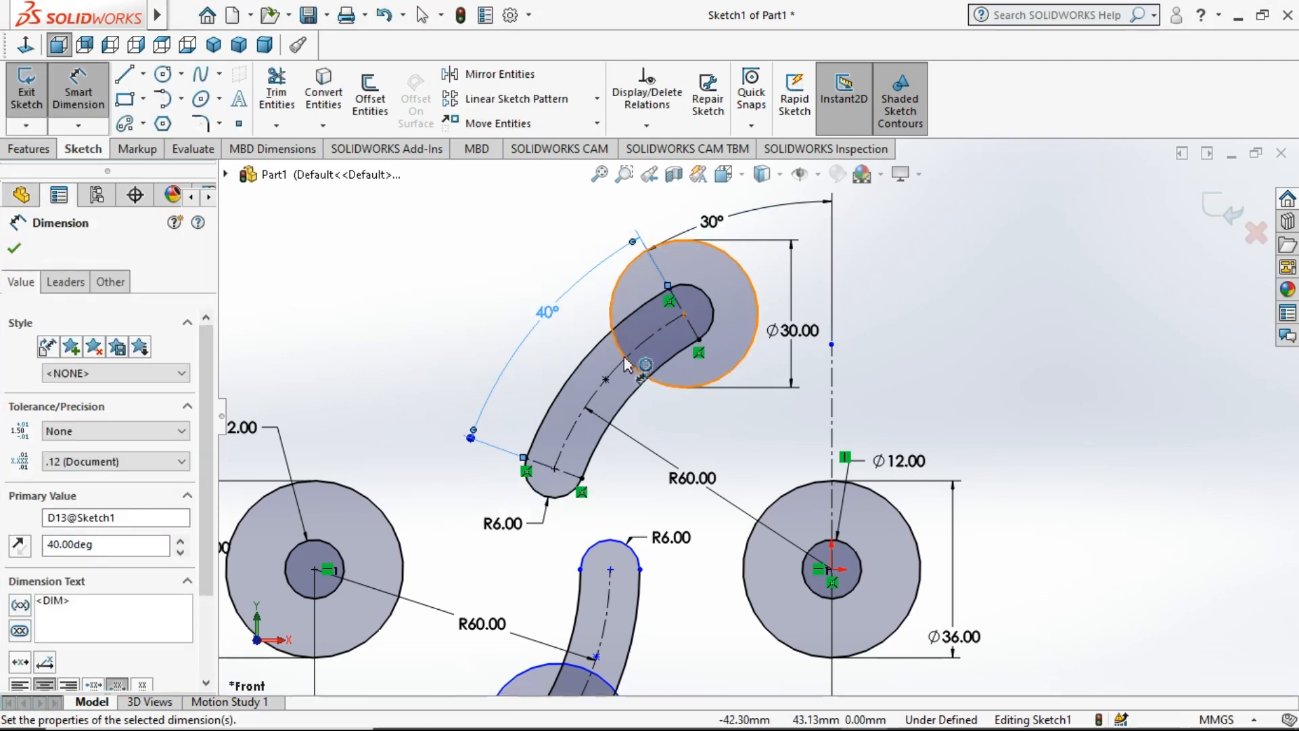
scroll(624, 347, up, 1)
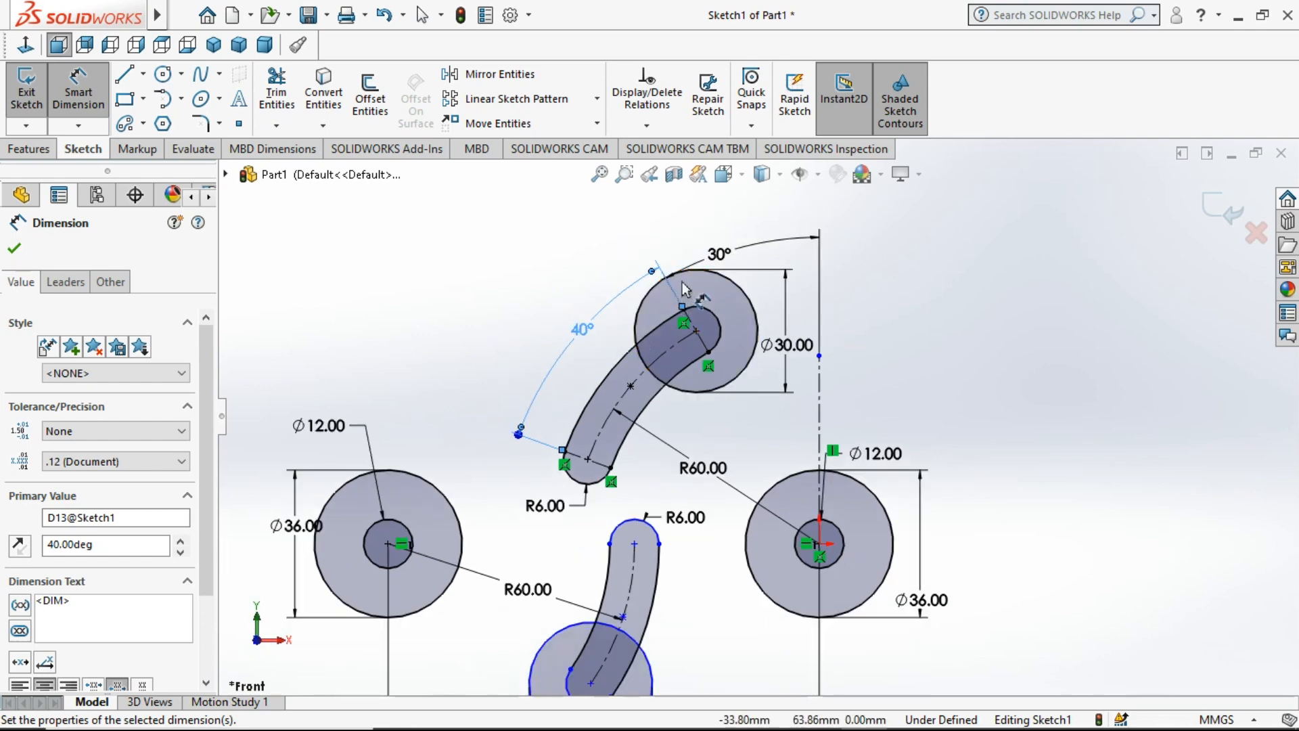
key(Escape)
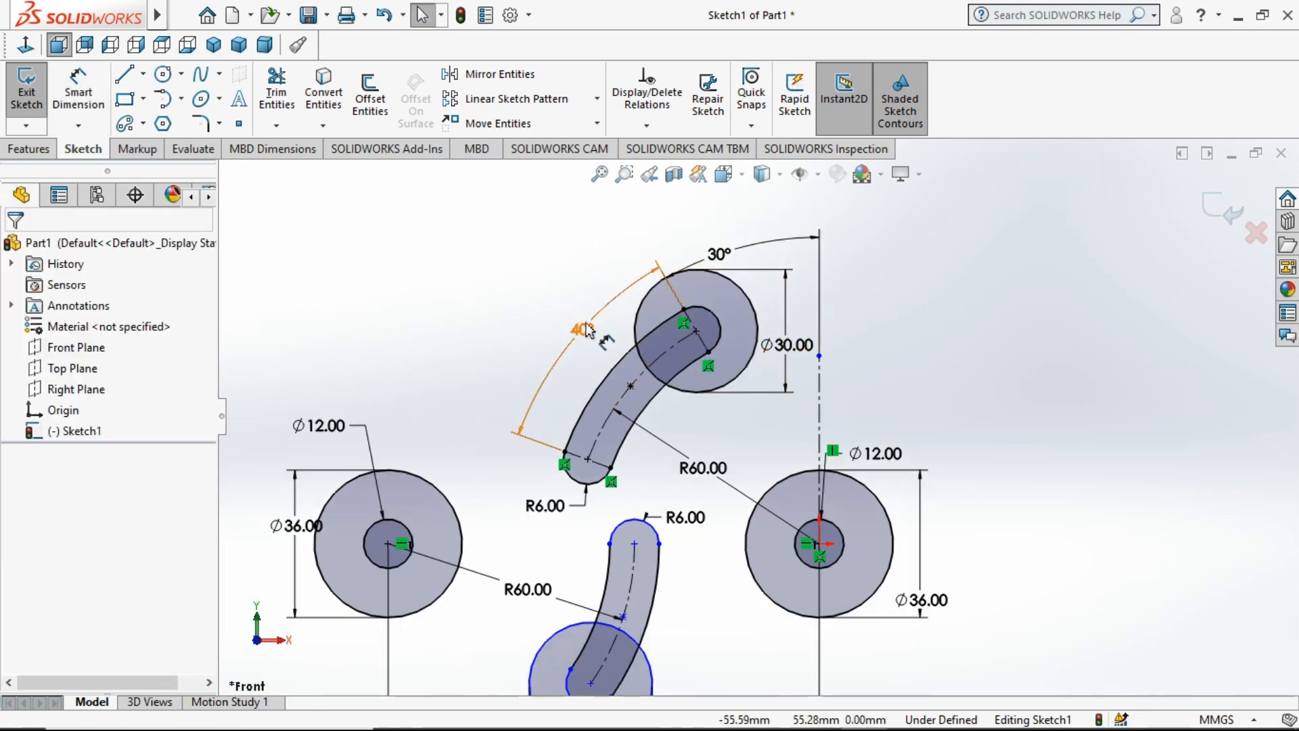
Step: Move the 40° and 30° angle dimensions farther outward from the upper slot
drag(585, 330, 519, 284)
click(744, 226)
drag(730, 251, 704, 214)
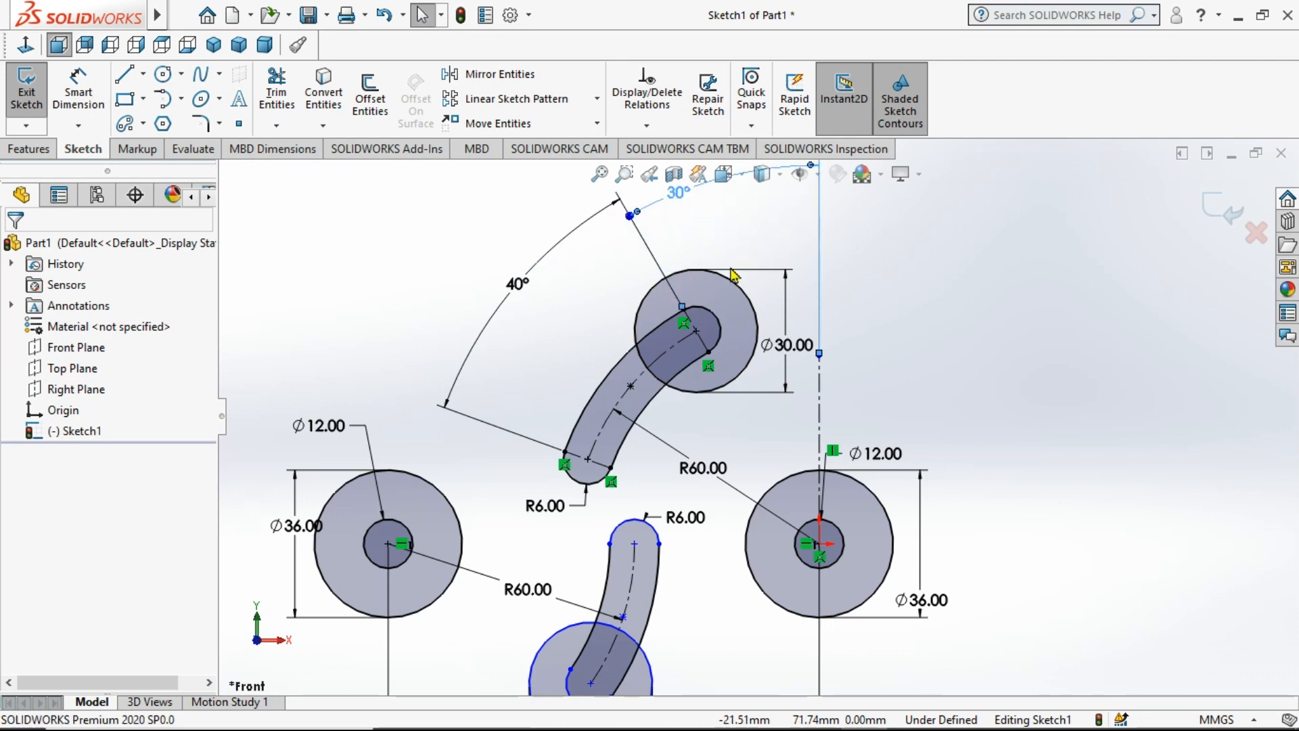
key(Escape)
Step: Draw a vertical centerline about 51 mm long downward from the centre of the left 12 mm circle
scroll(758, 406, up, 3)
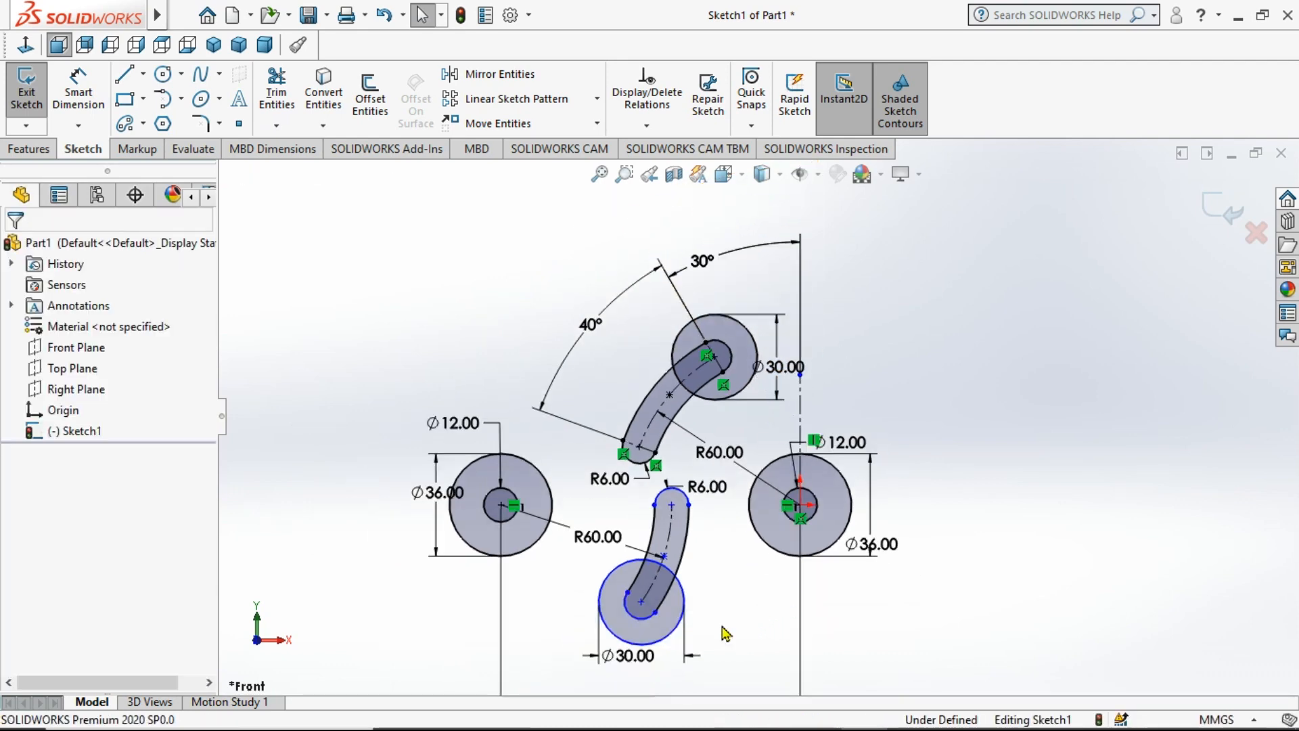
scroll(728, 629, down, 2)
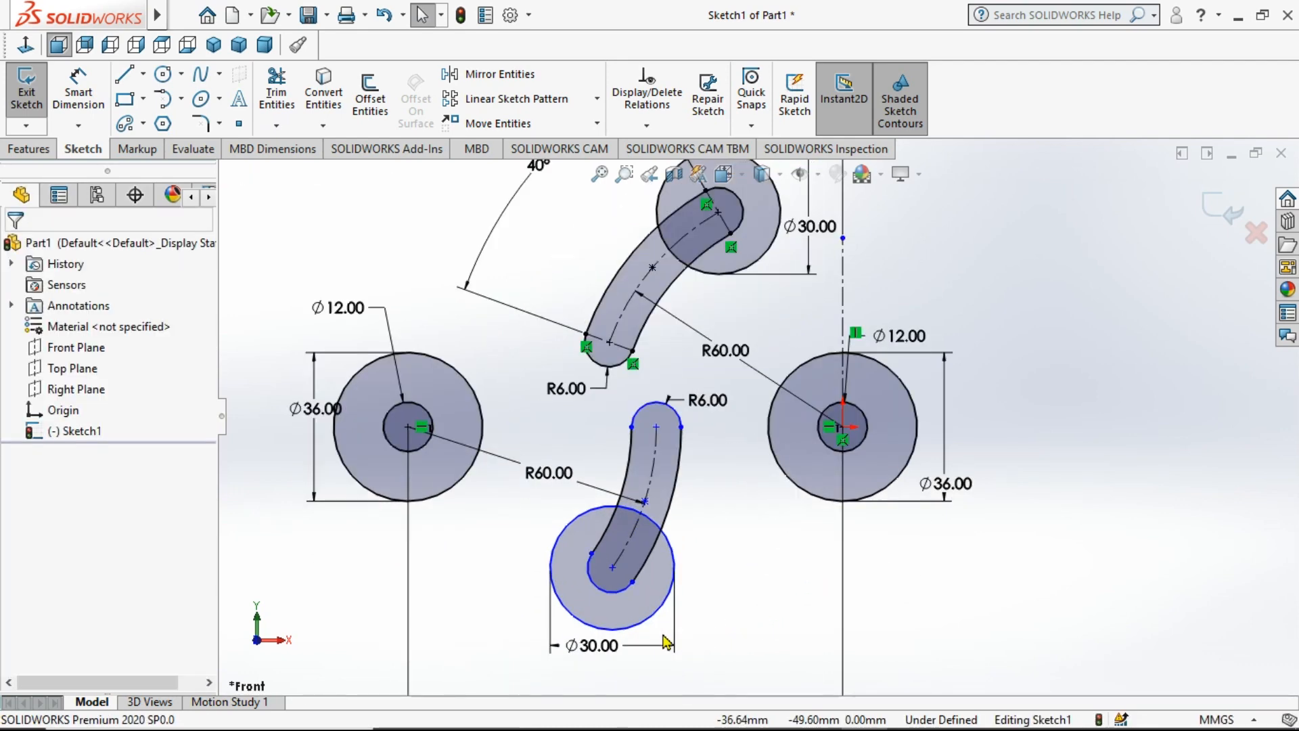
click(142, 73)
click(166, 122)
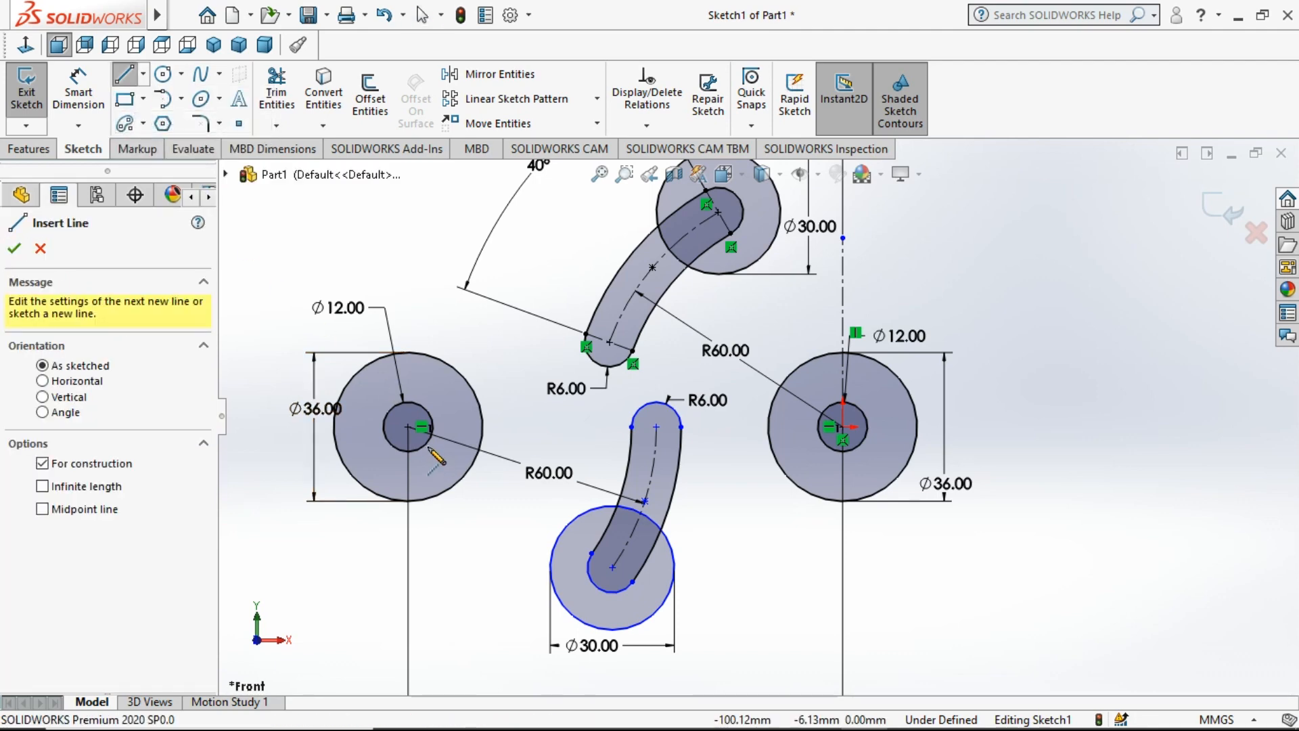
drag(408, 427, 408, 635)
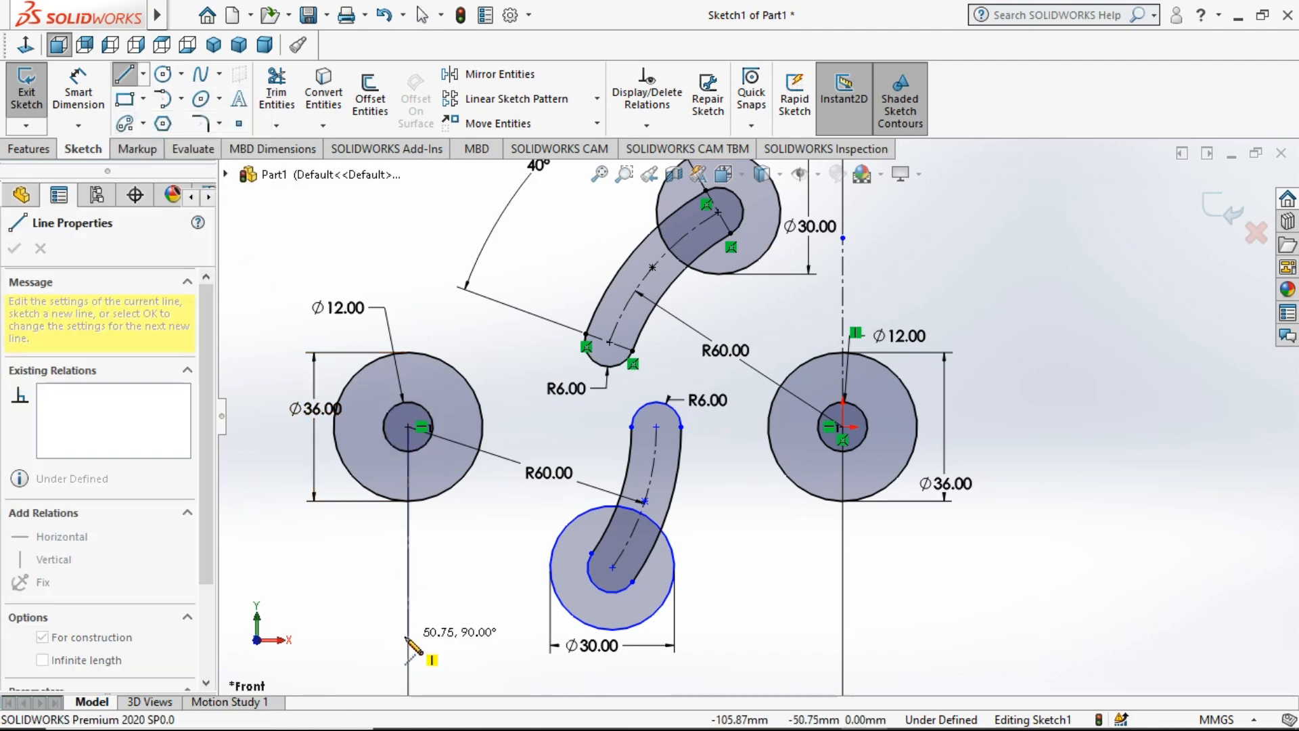
key(Escape)
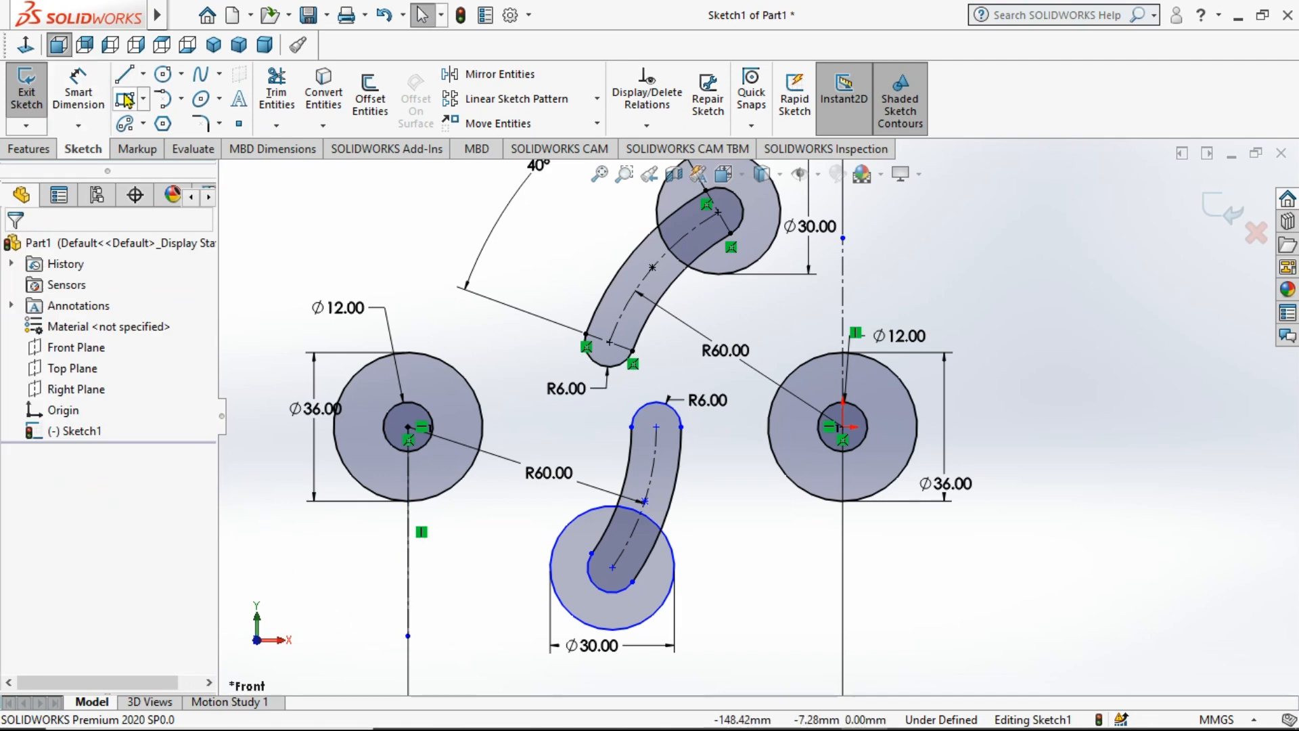
Step: Draw a centerline across the lower slot's lower end, joining the two endpoints of its rounded end arc
click(143, 74)
click(166, 119)
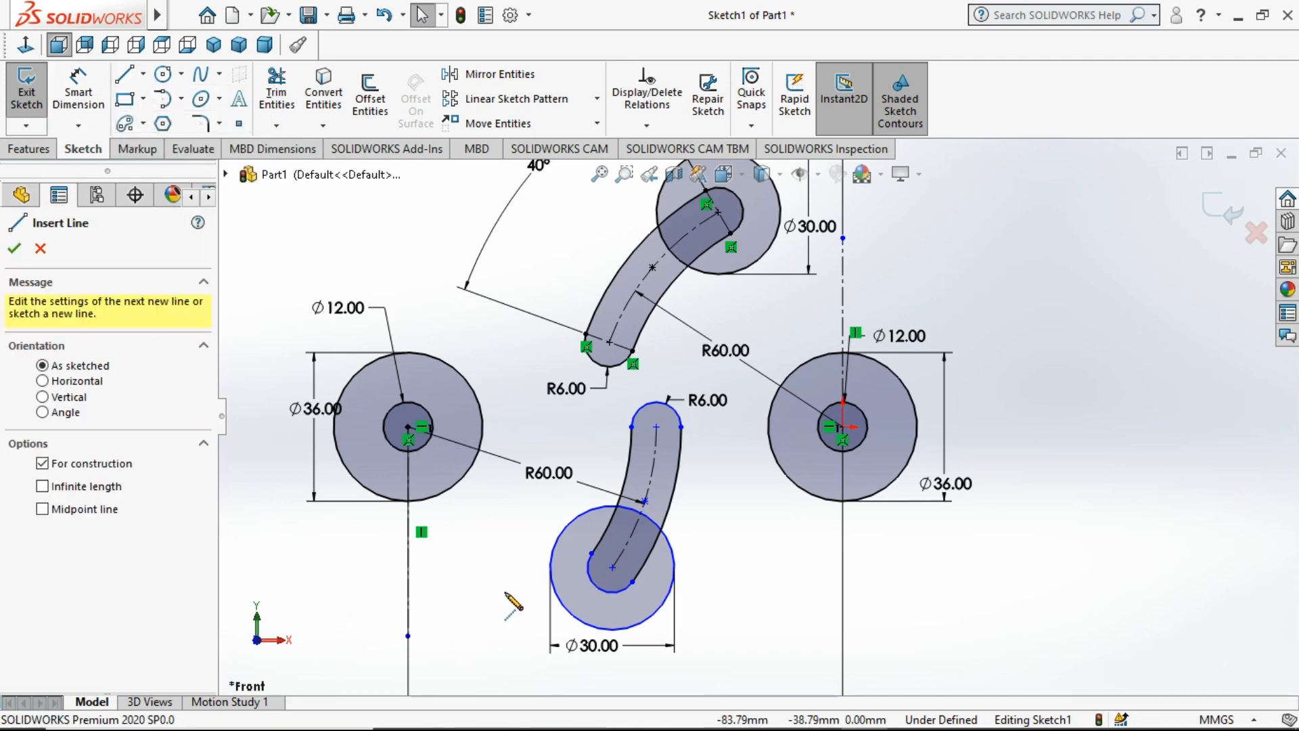
drag(633, 582, 592, 553)
key(Escape)
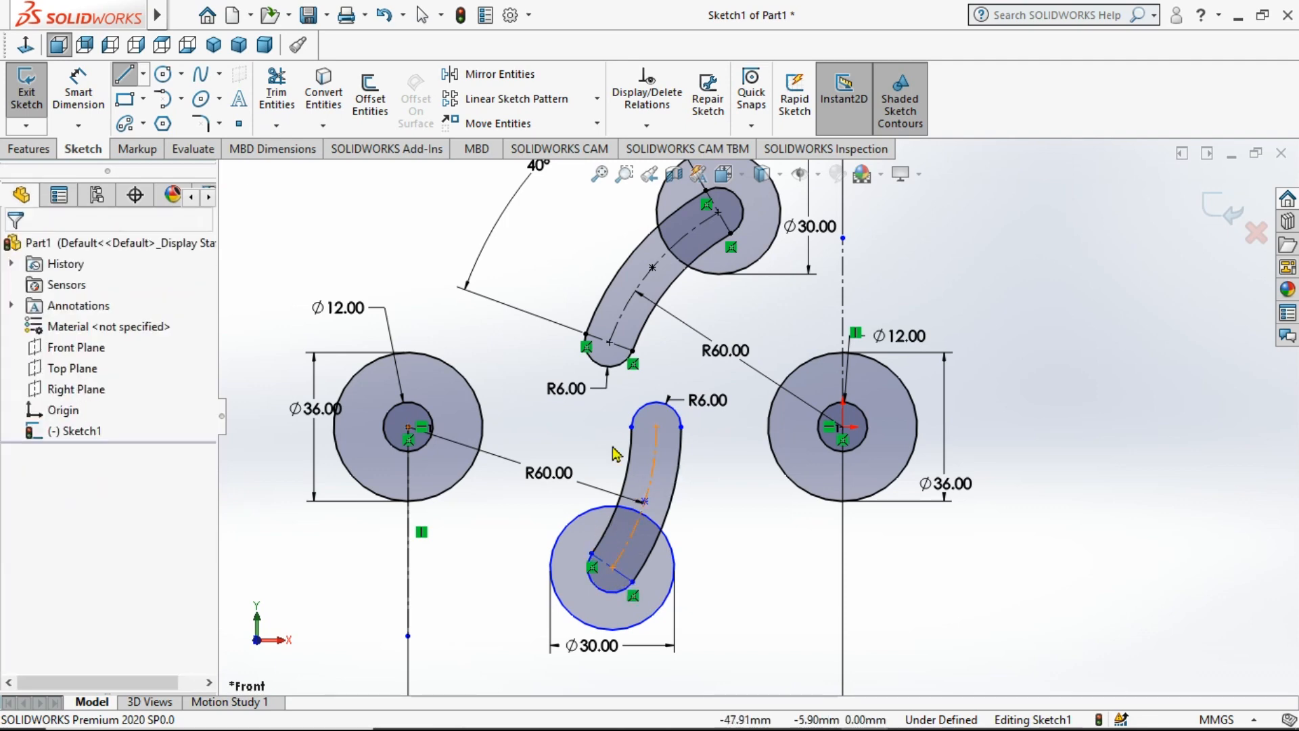
Step: Draw a centerline across the lower slot's upper end, joining the two endpoints of its rounded end arc
click(143, 75)
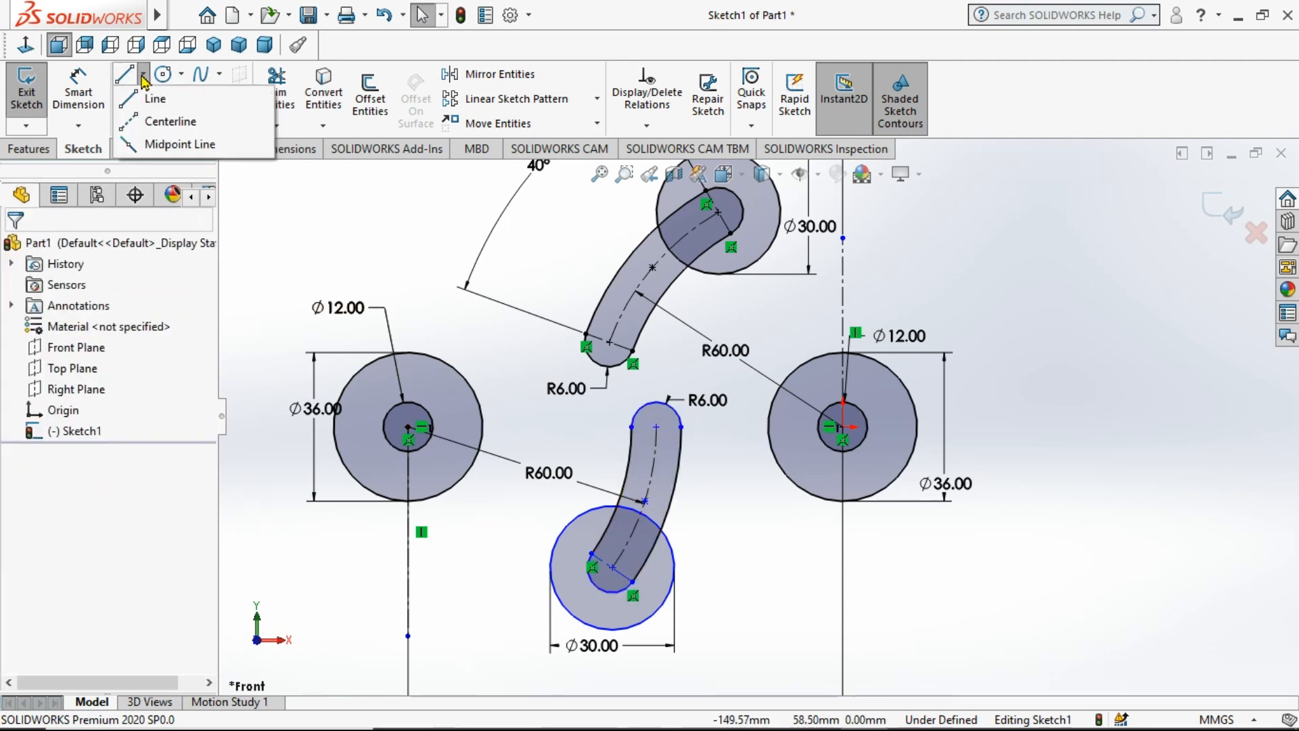
click(166, 119)
drag(682, 427, 632, 427)
key(Escape)
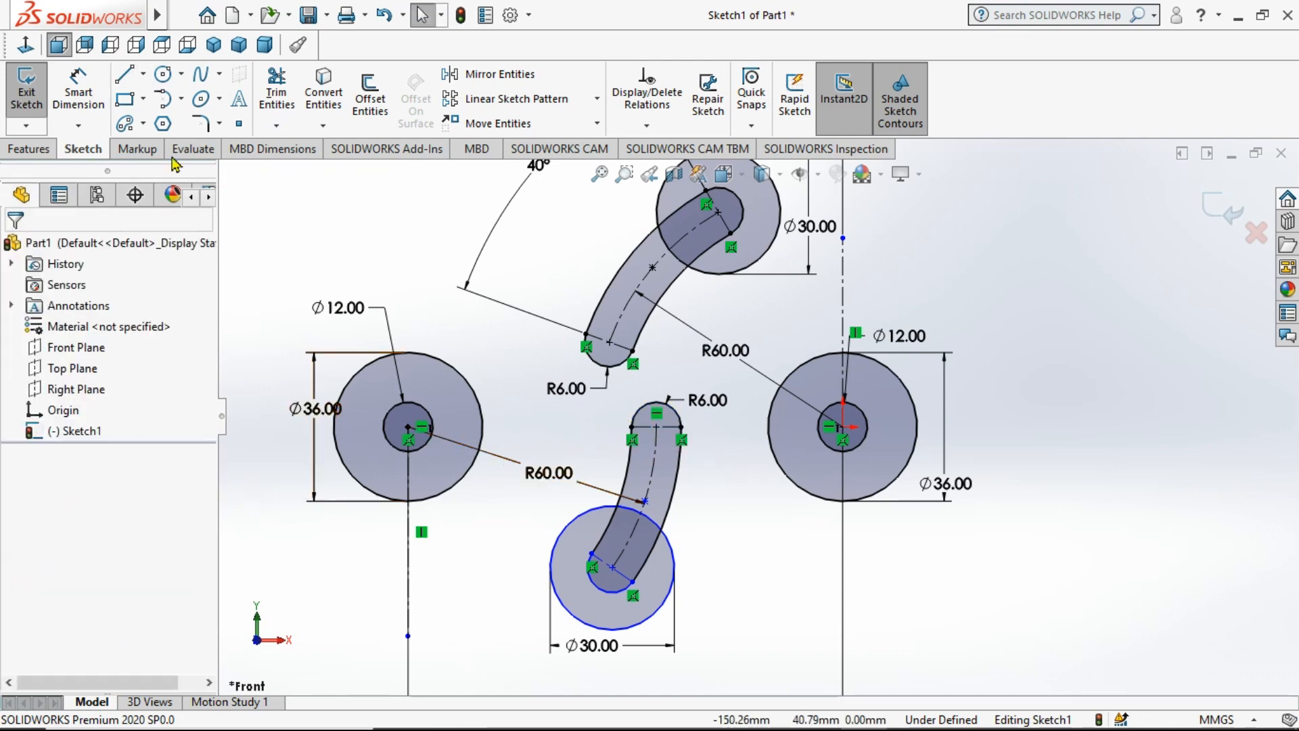
Step: Dimension the angle between the left circle's vertical centerline and the lower slot's lower end centerline as 30°
click(101, 101)
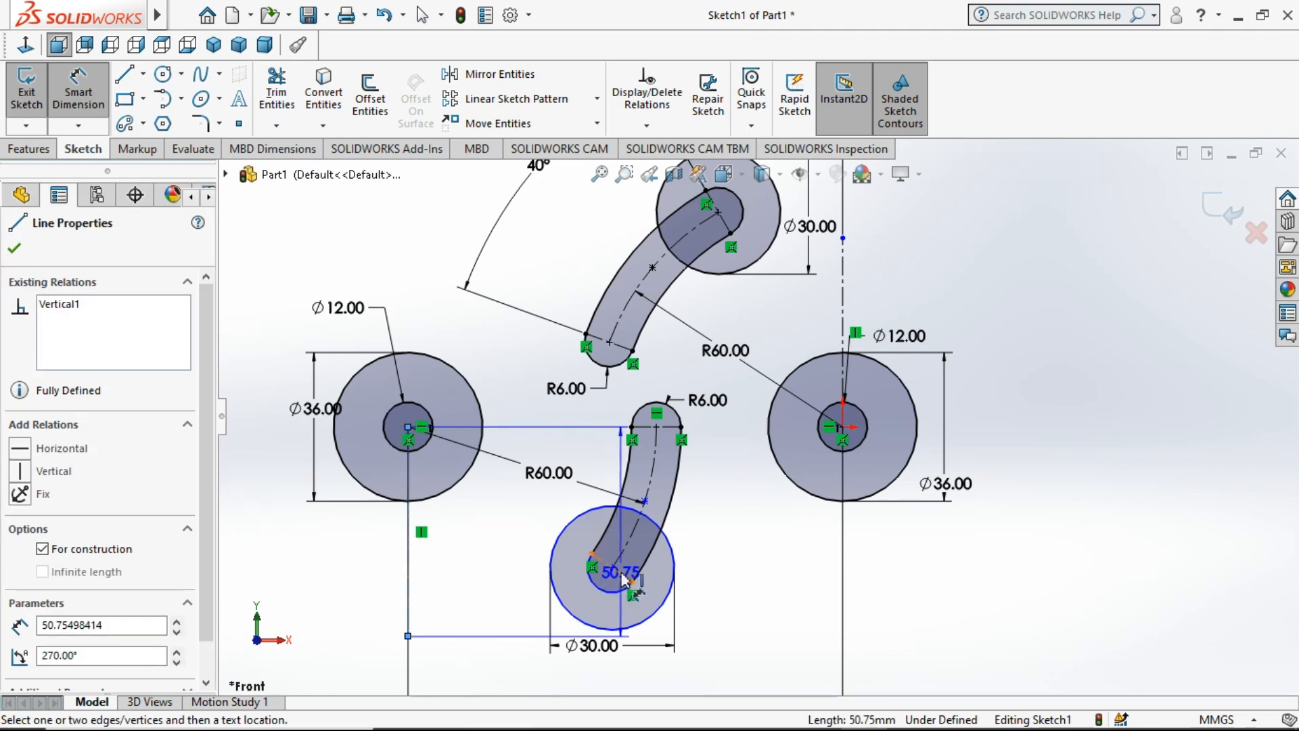
click(621, 575)
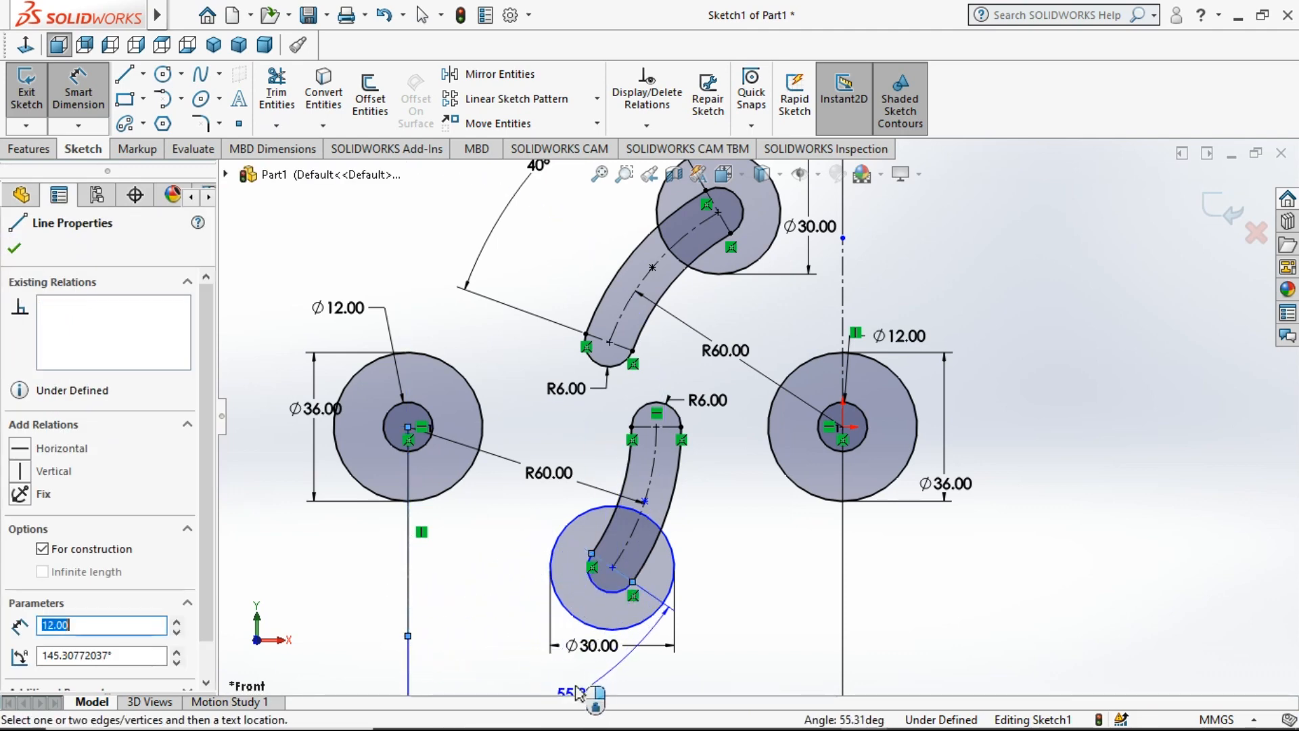
click(573, 687)
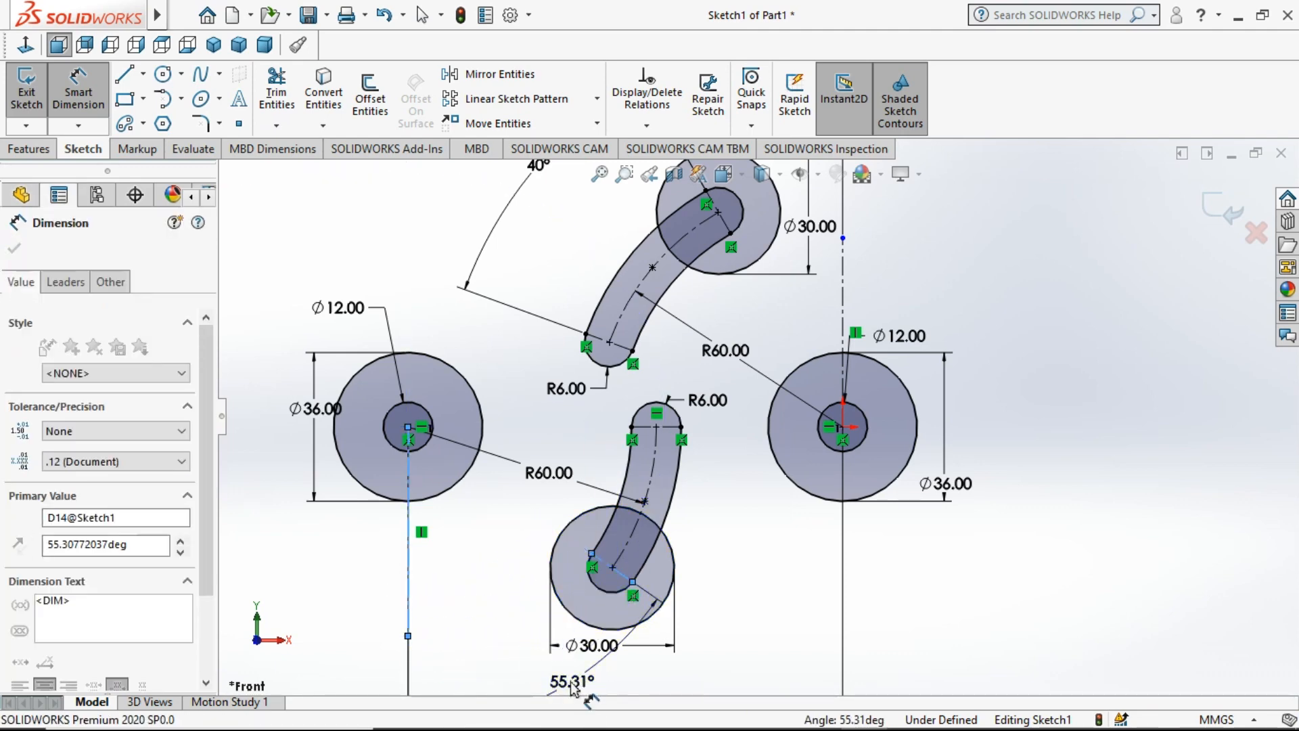
key(Return)
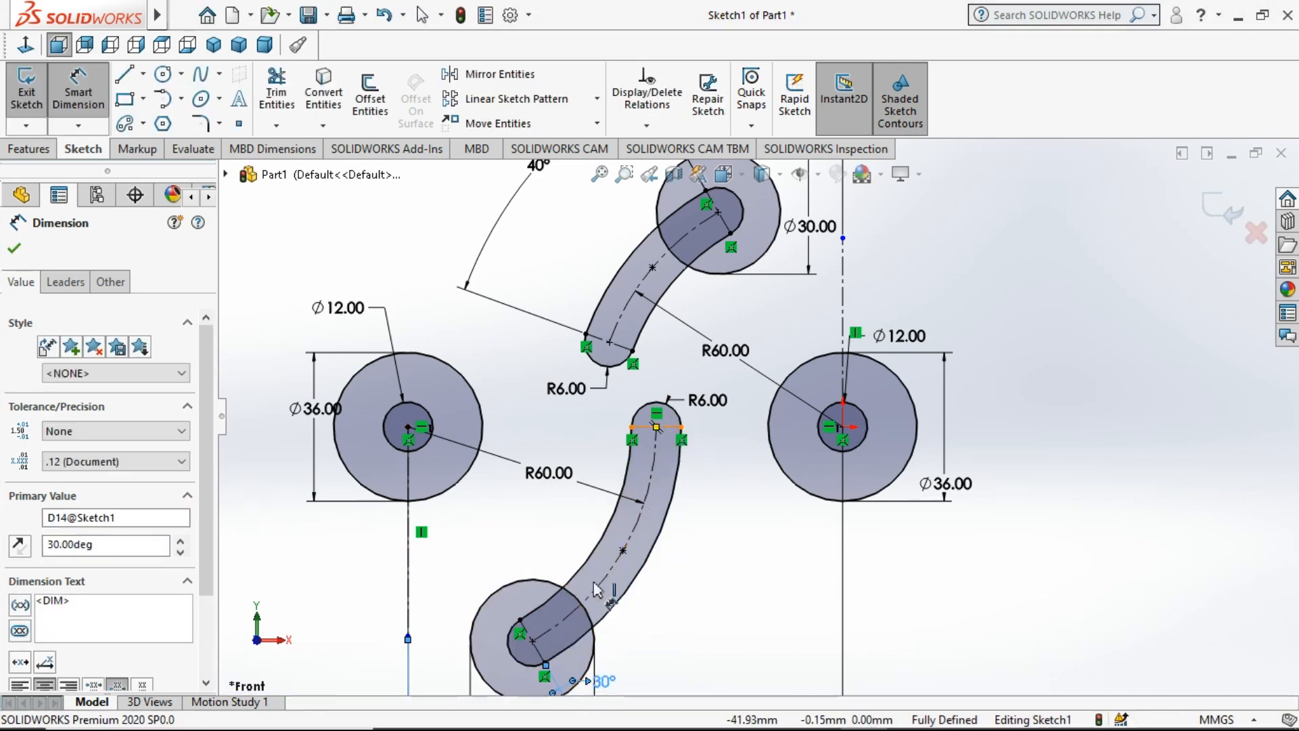
Step: Try to dimension the angle between the lower slot's two end centerlines, accepting it as a driven dimension
click(663, 427)
click(542, 655)
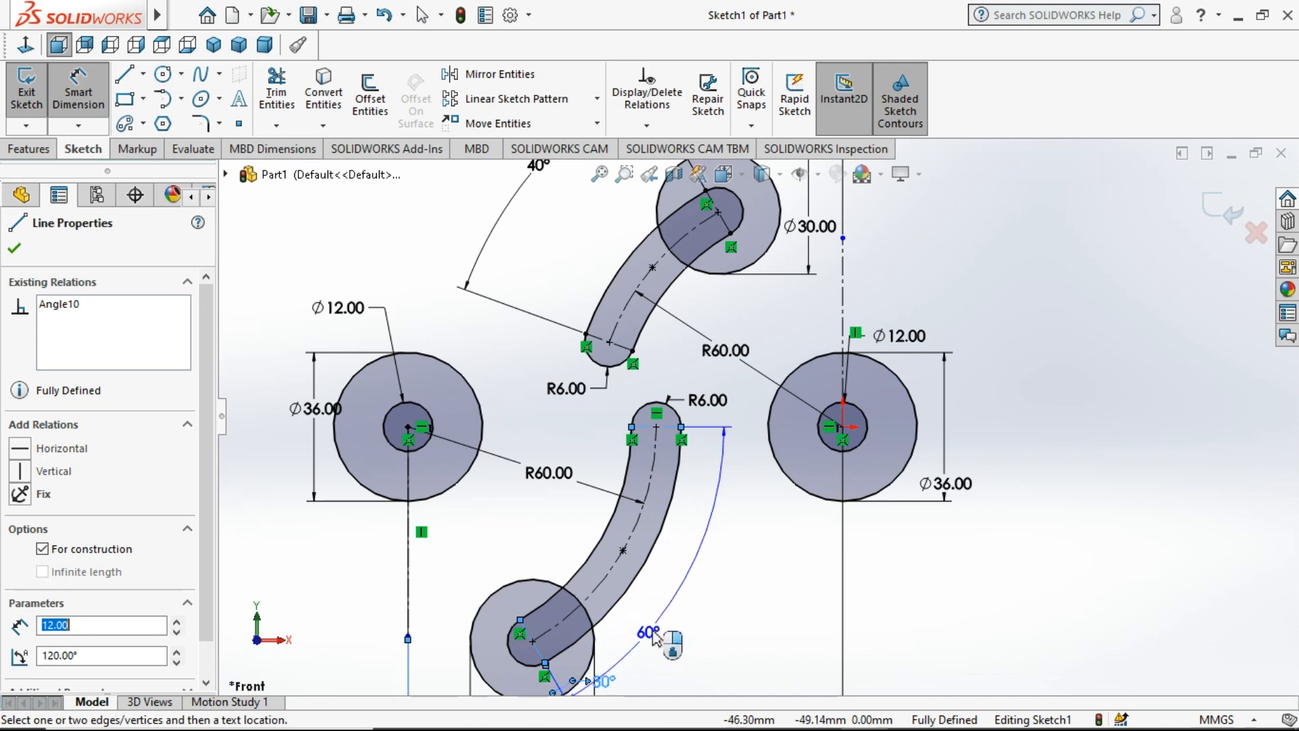
click(679, 619)
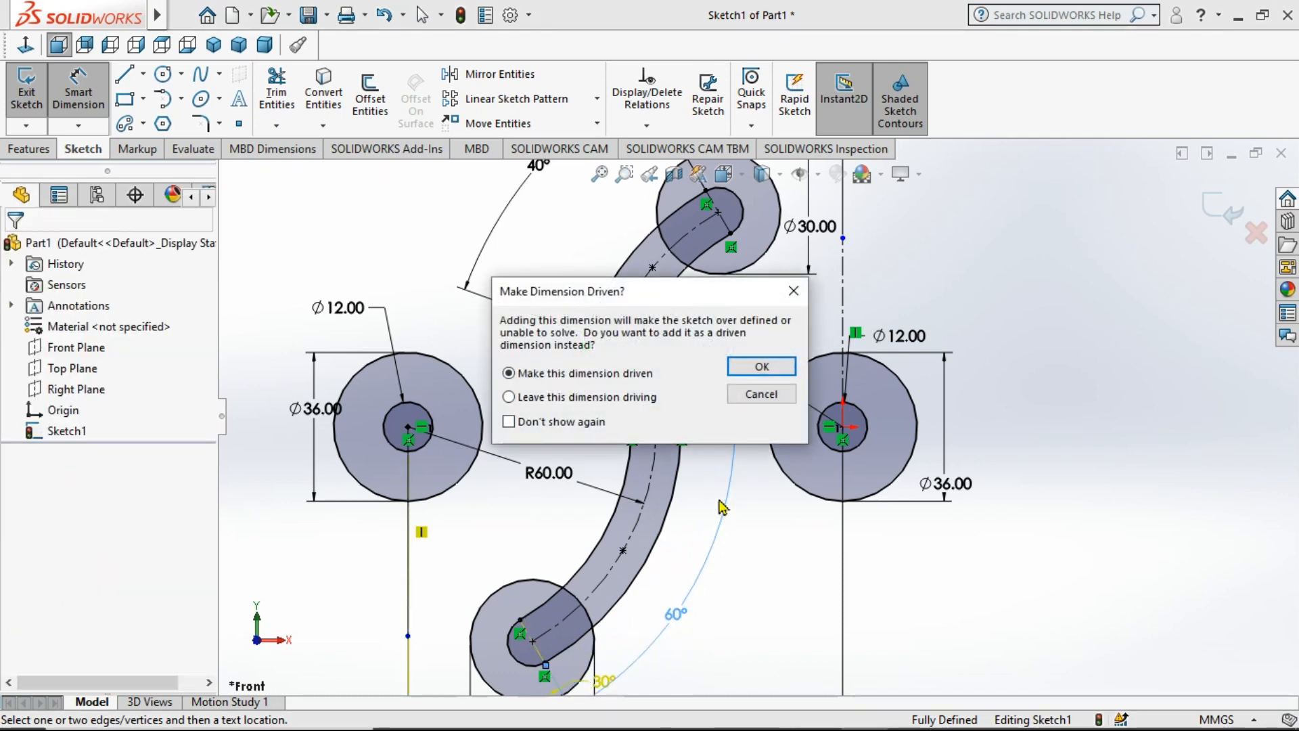
click(763, 367)
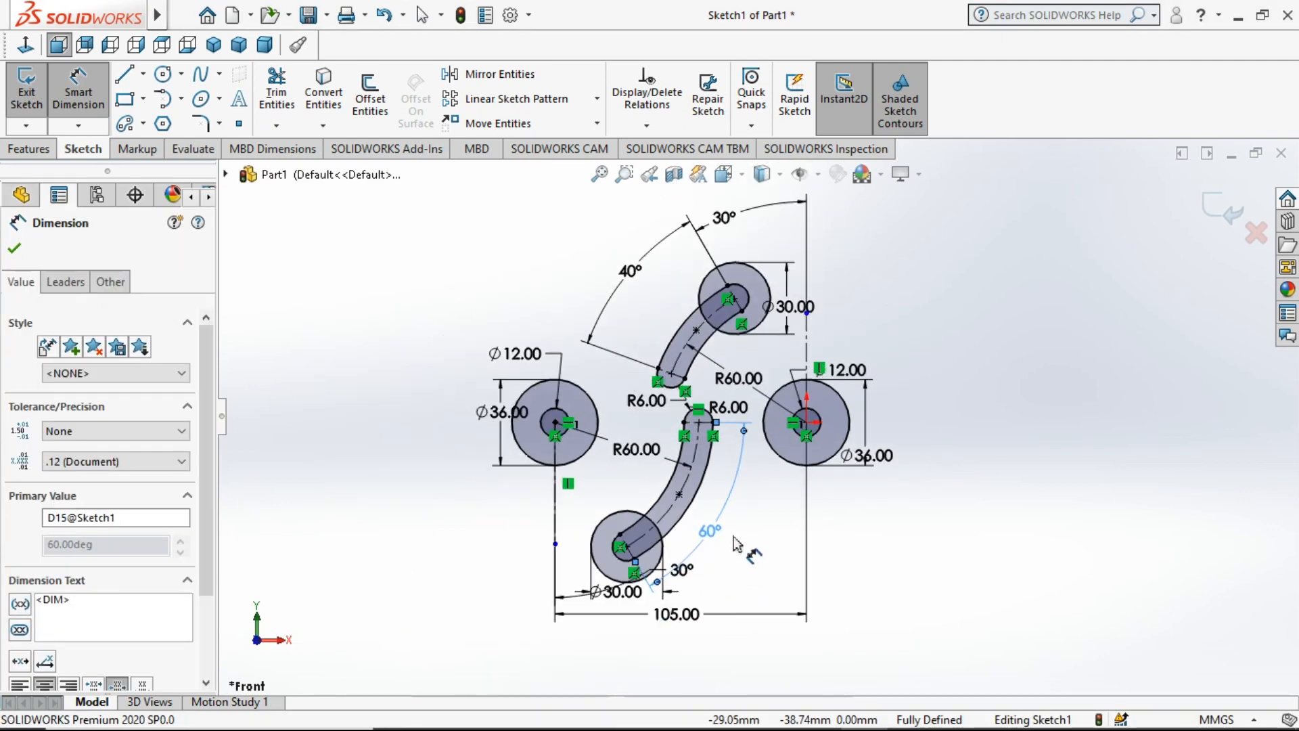
scroll(687, 642, down, 5)
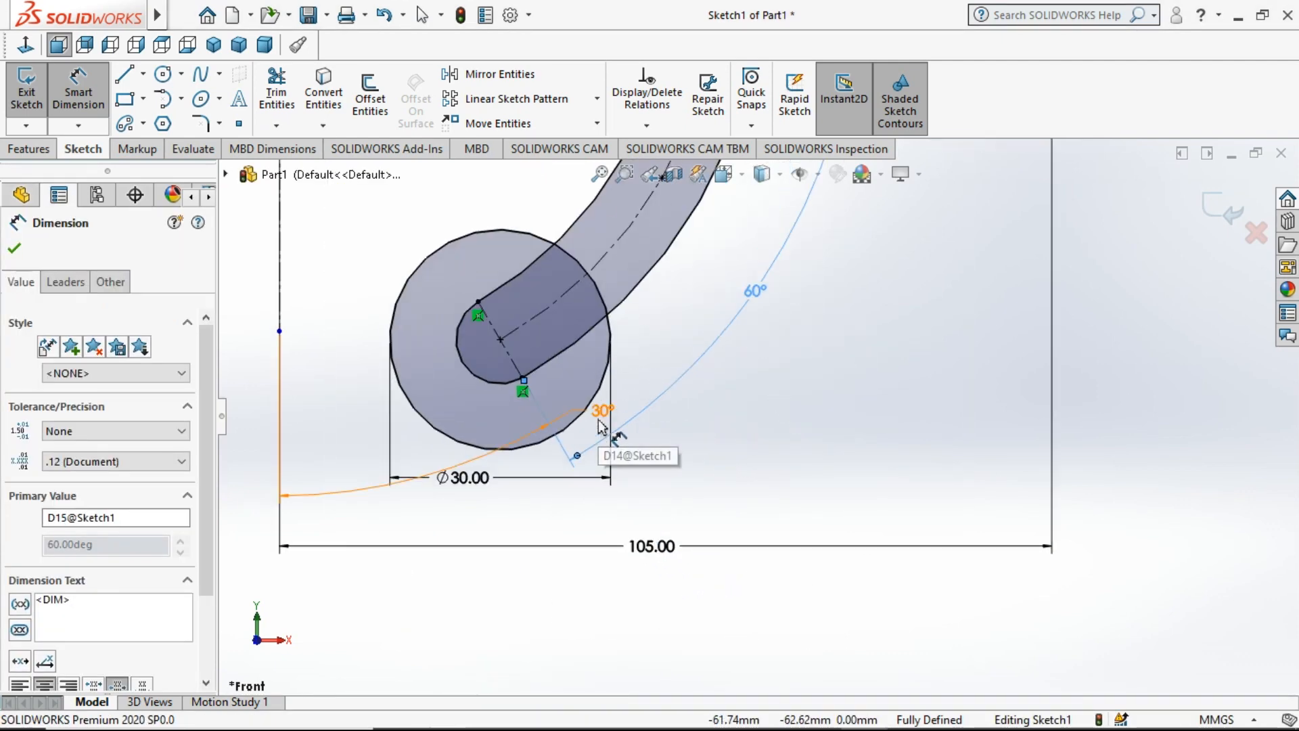
scroll(548, 508, up, 5)
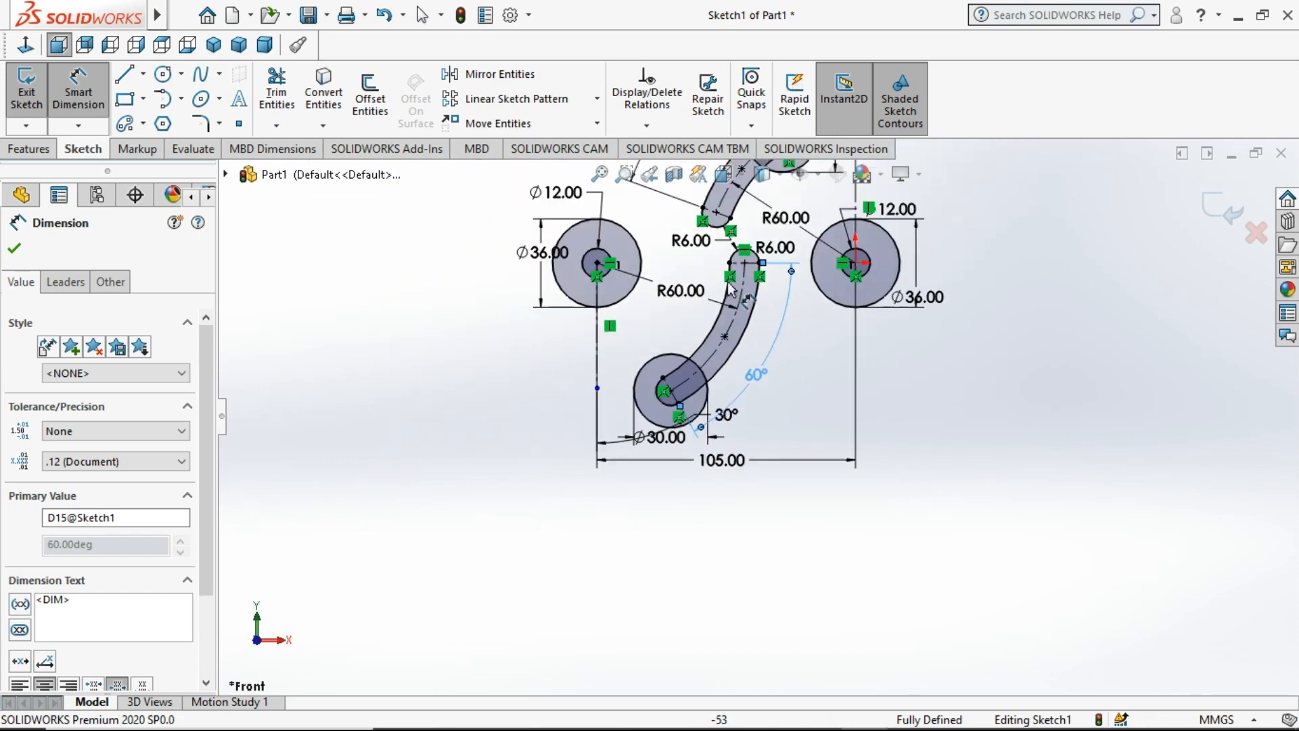
scroll(731, 288, down, 3)
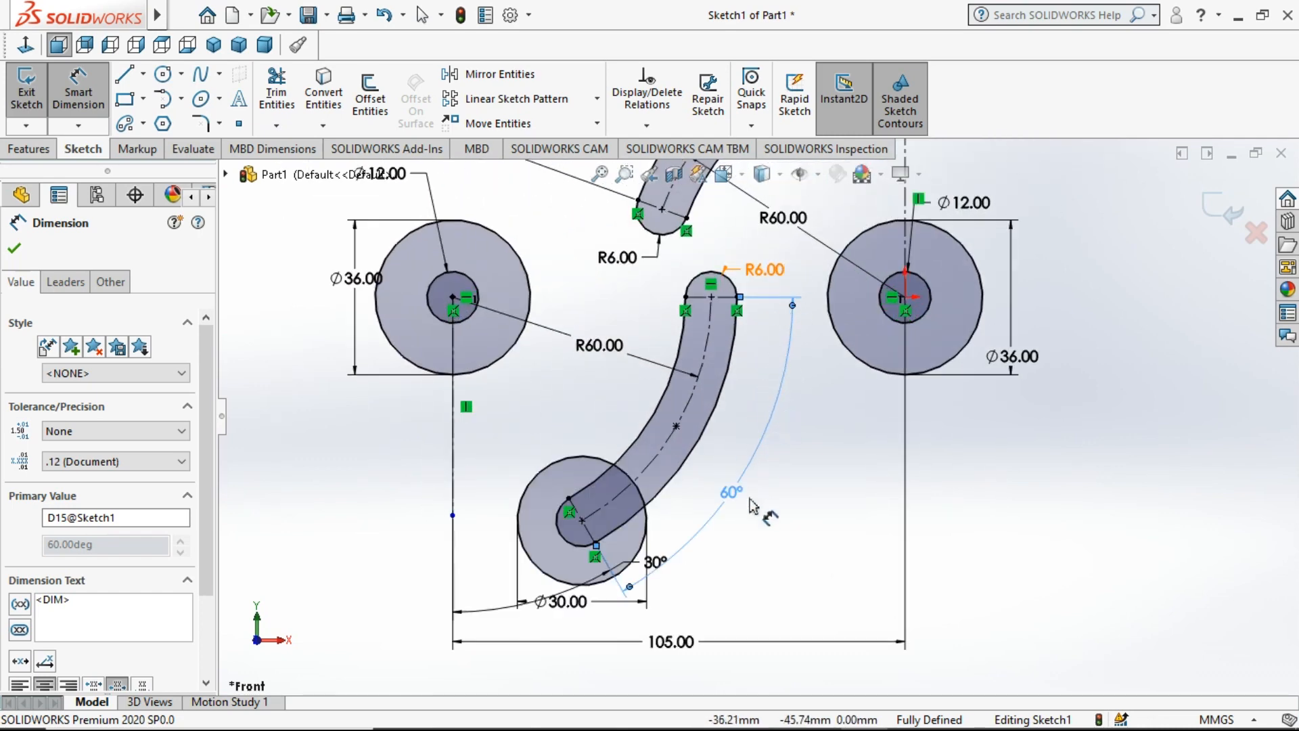
key(Escape)
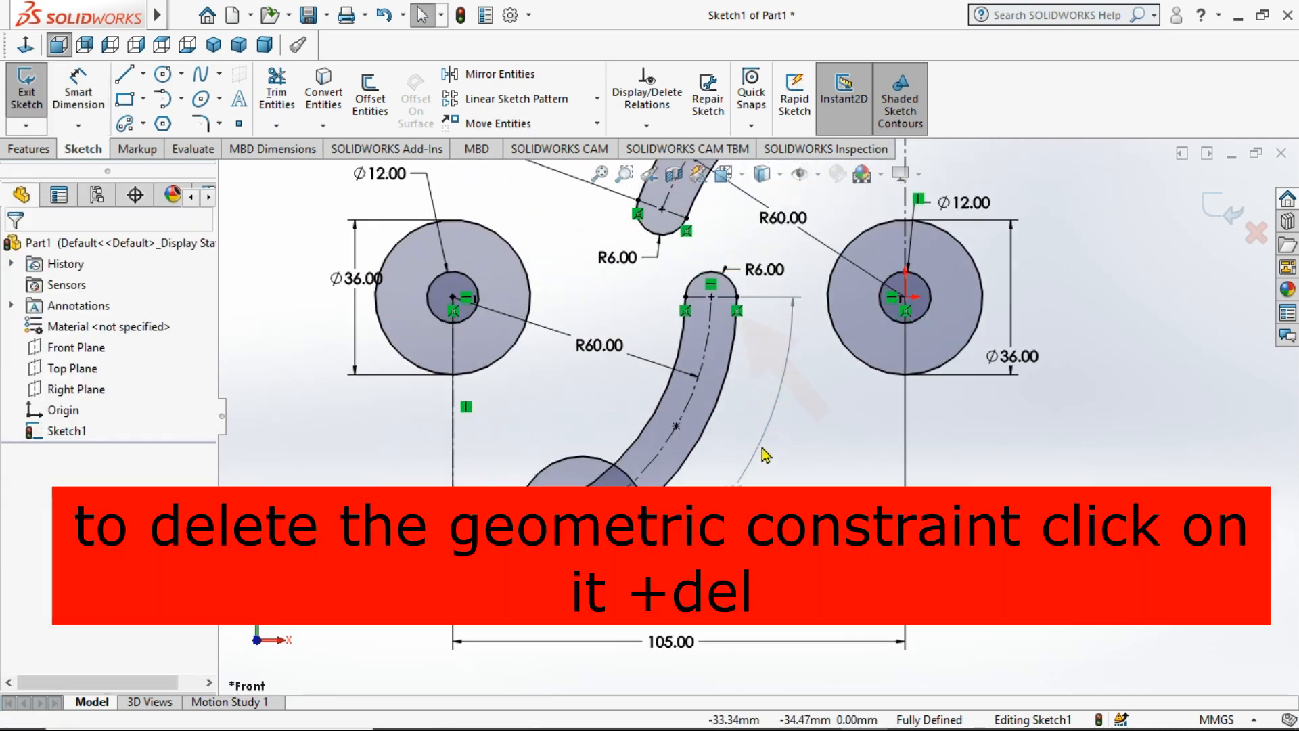
Step: Delete the horizontal relation on the lower slot's upper end centerline and the driven angle dimension between the slot's ends
click(710, 285)
key(Delete)
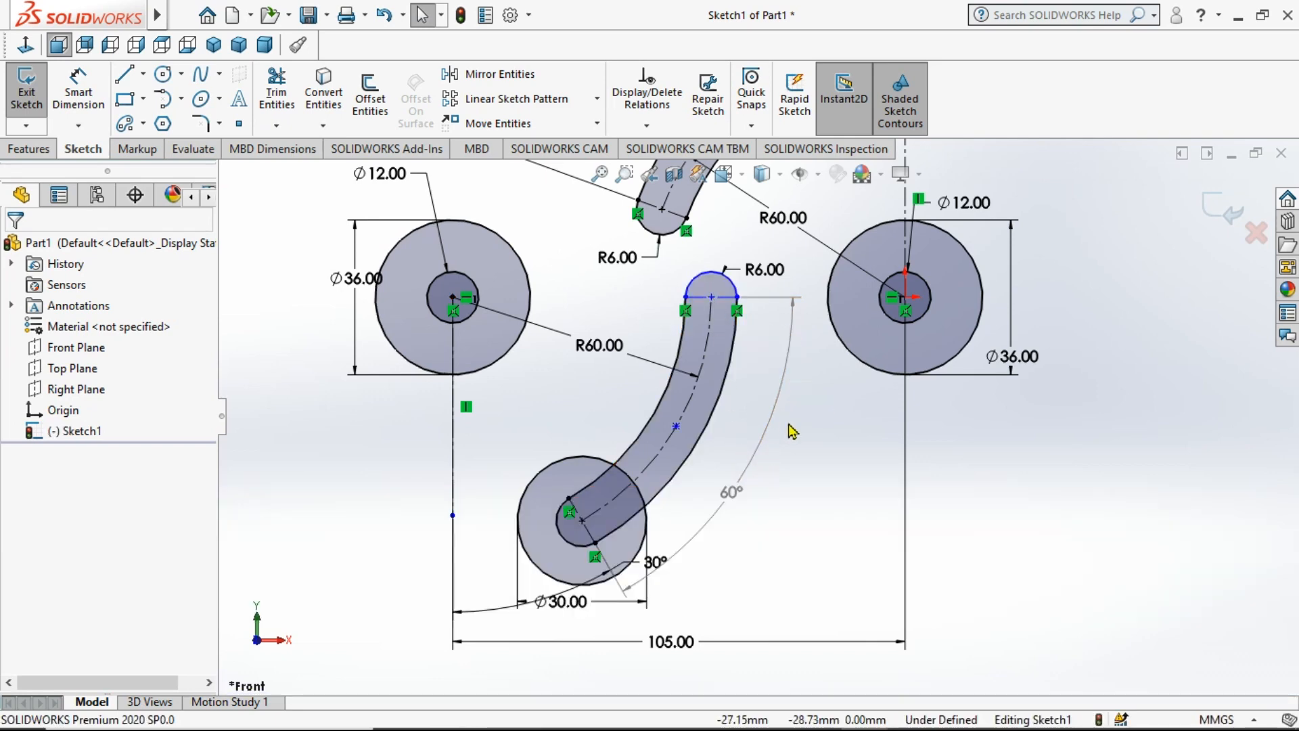
drag(788, 422, 729, 475)
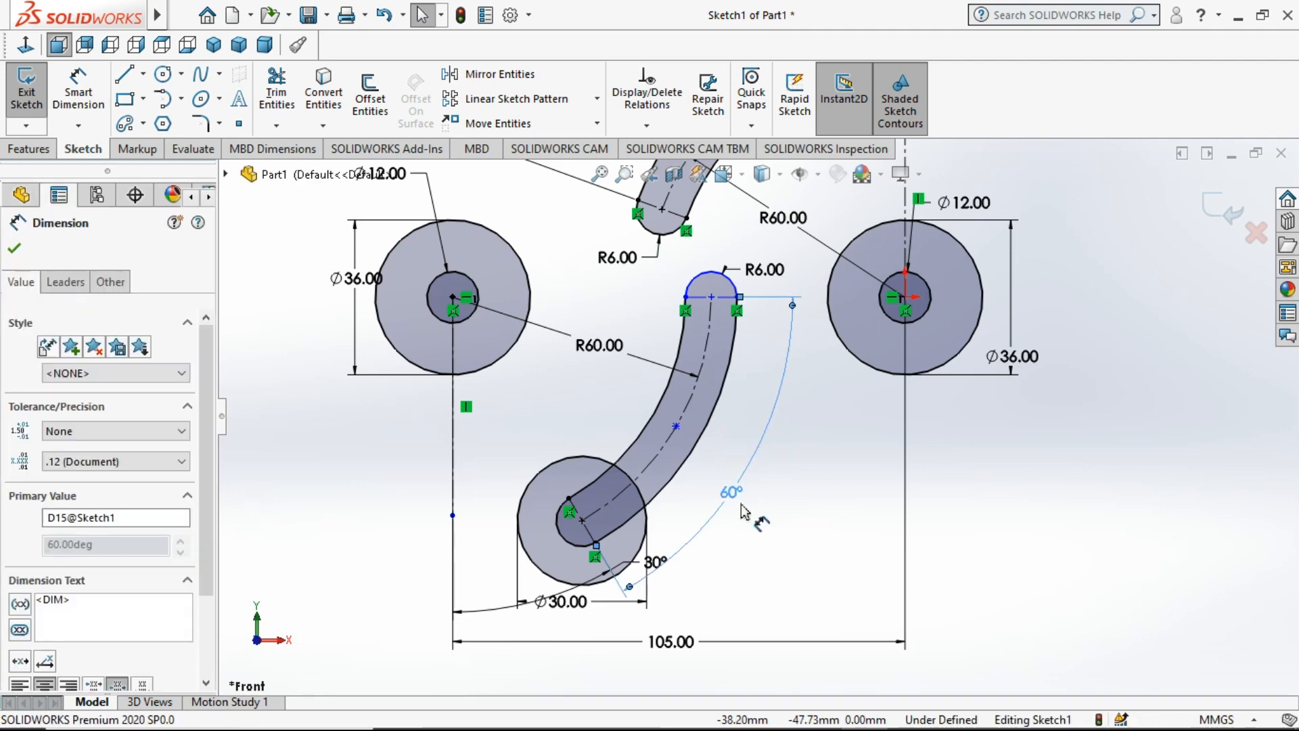
key(Delete)
Step: Dimension the angle between the lower slot's upper and lower end centerlines as 40°
click(79, 89)
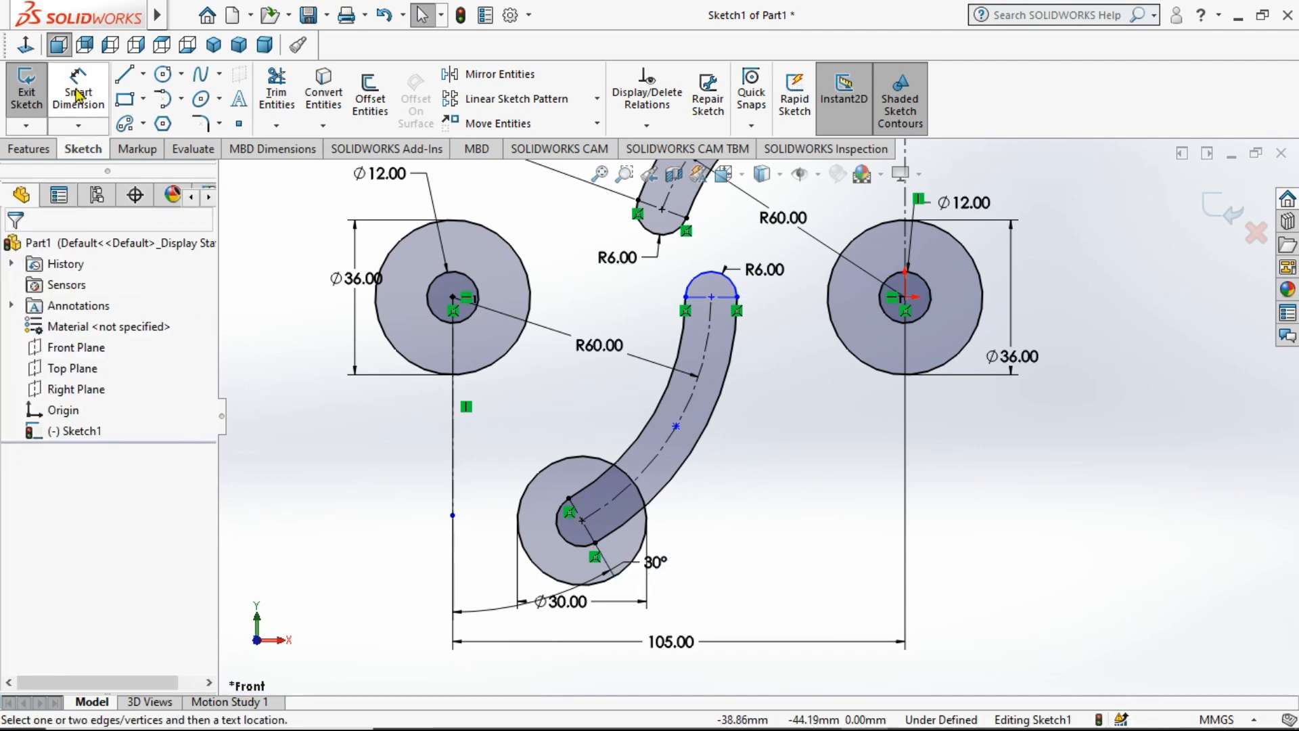
click(727, 297)
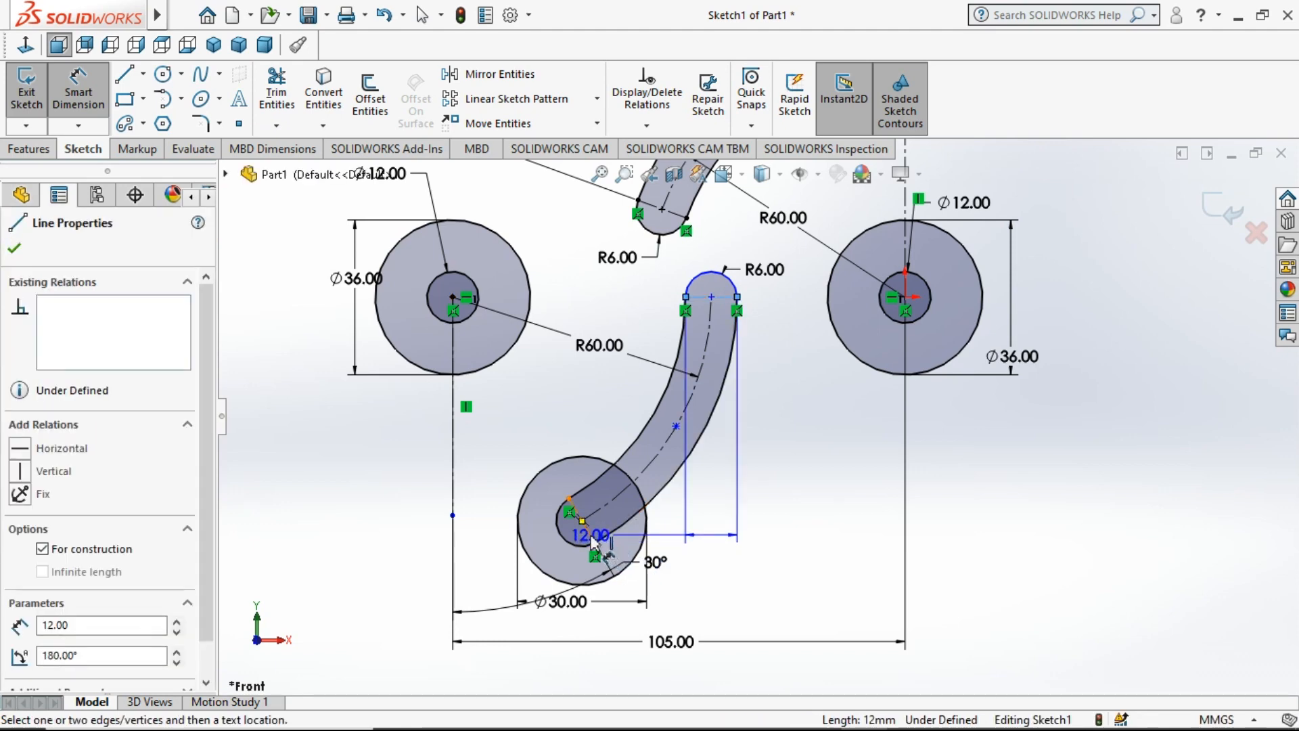
click(594, 543)
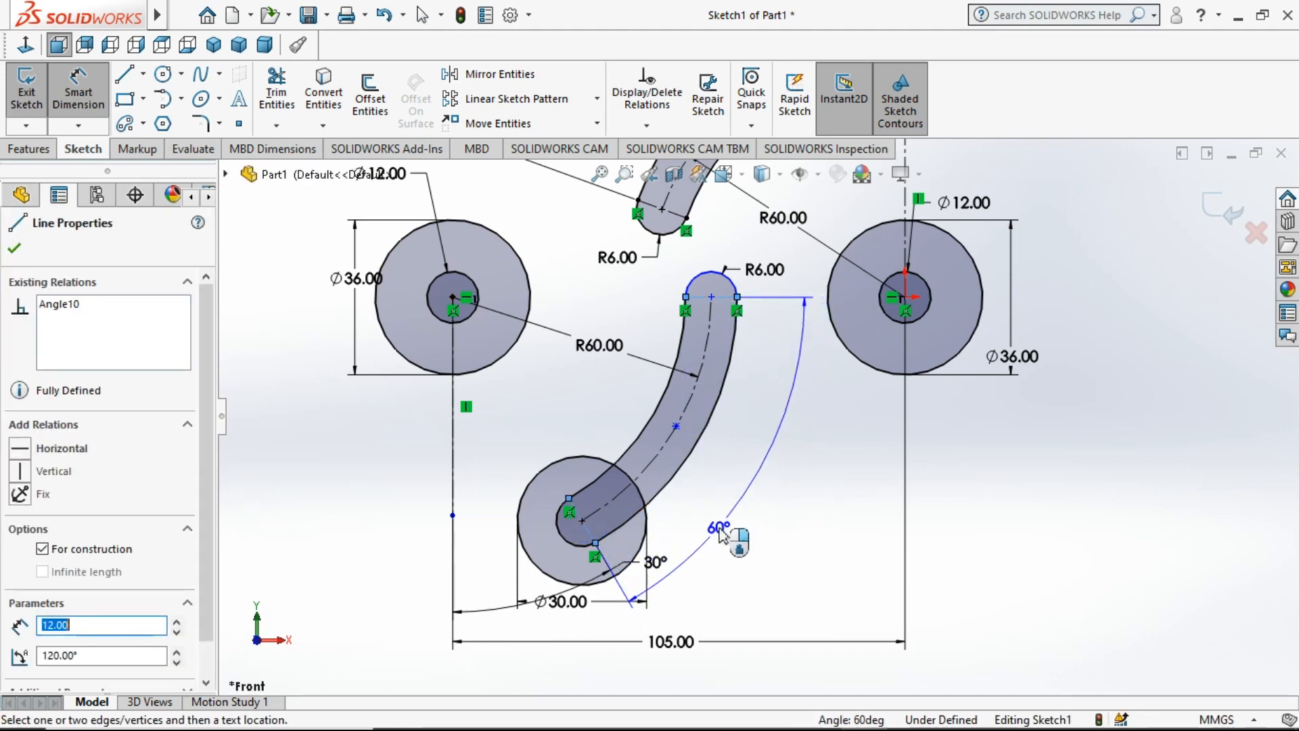
click(721, 533)
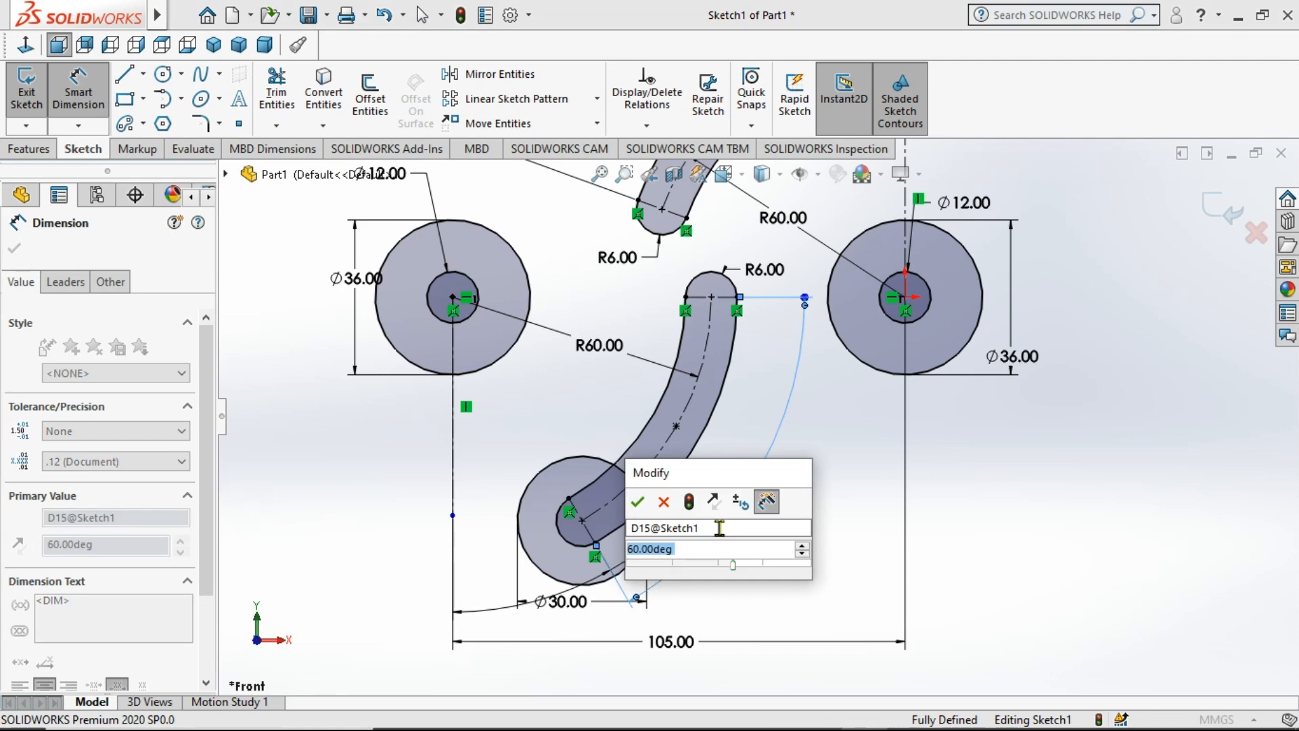
text(40)
key(Return)
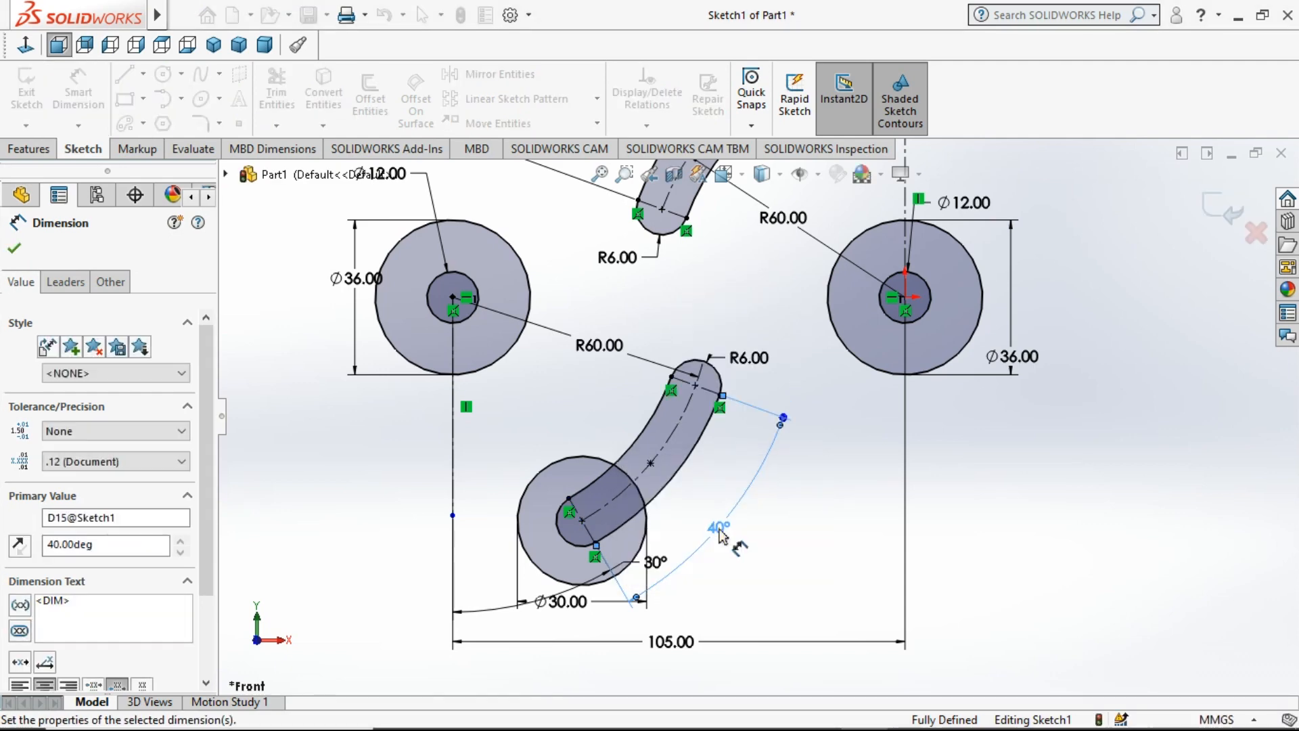
key(Escape)
key(Escape)
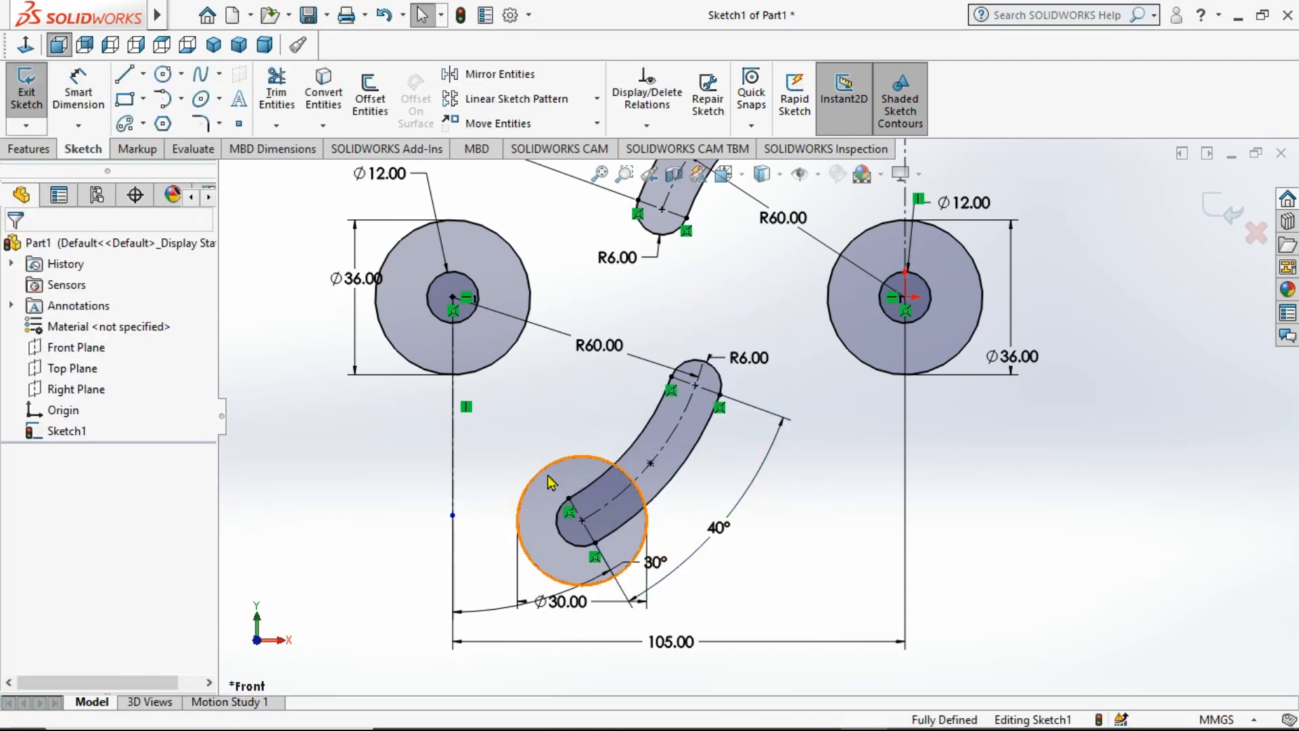
Step: Move the 105 mm dimension up between the two holes and the lower slot's 30° and 40° dimensions outward, clear of the geometry
scroll(571, 606, down, 2)
scroll(636, 595, up, 3)
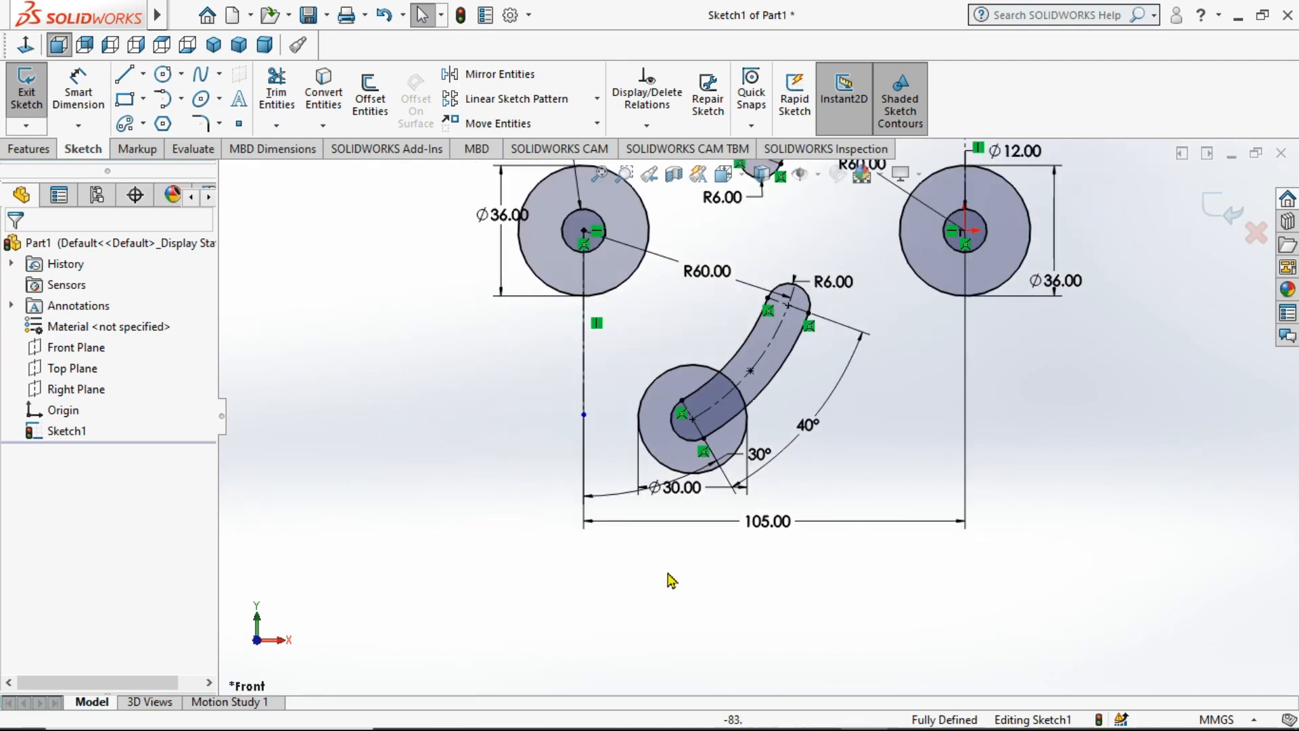
drag(757, 523, 769, 248)
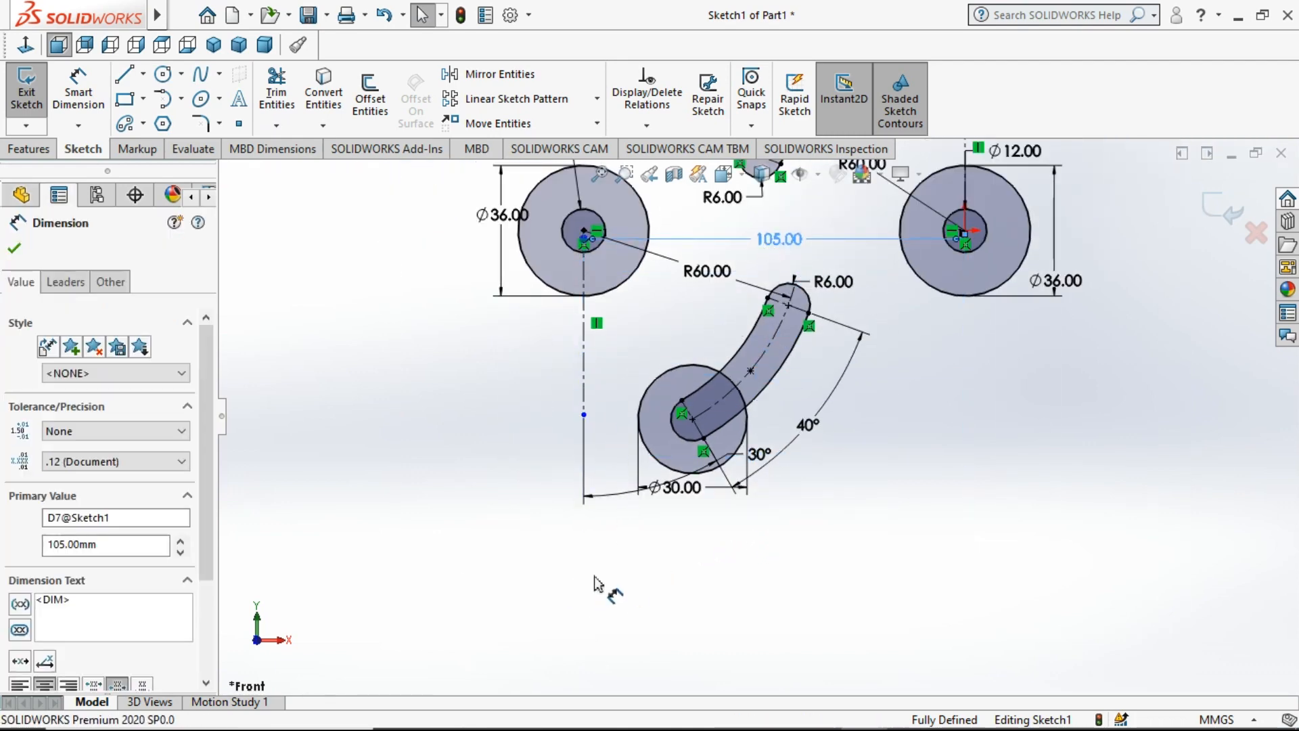
drag(619, 492, 647, 570)
drag(611, 501, 578, 611)
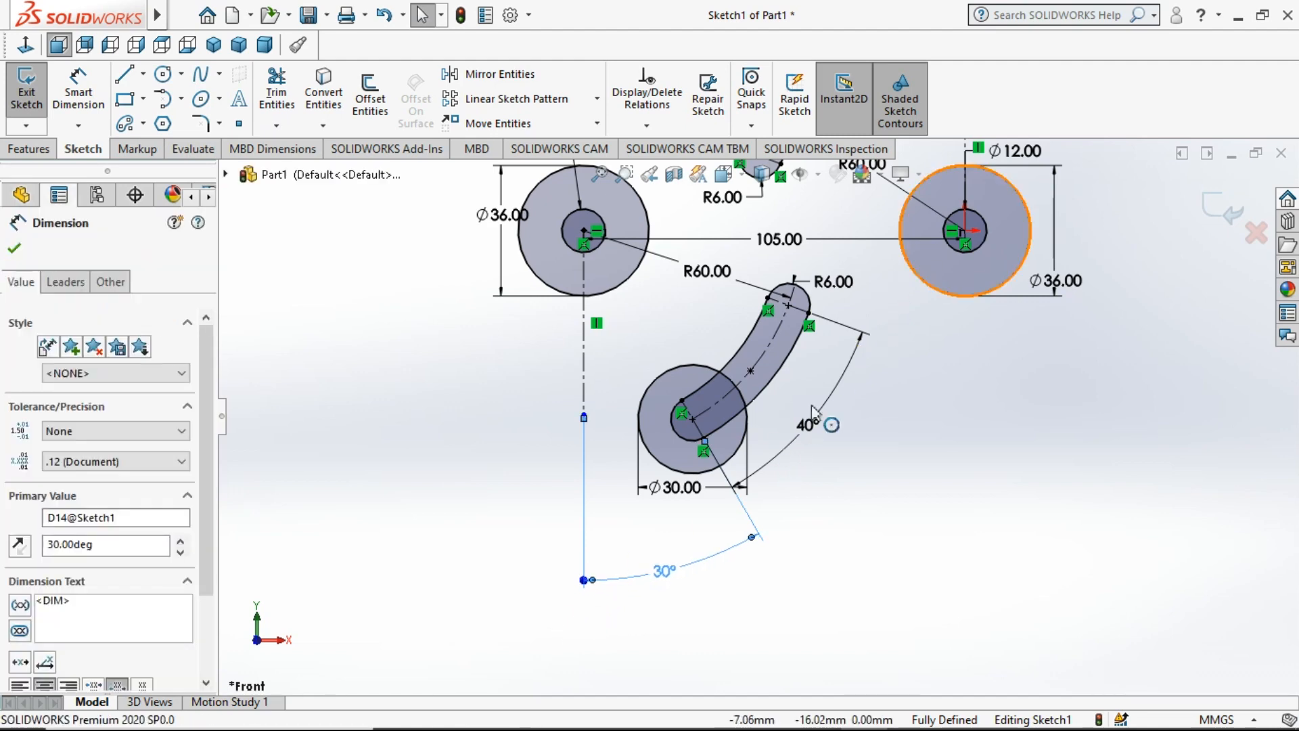
drag(807, 426, 841, 480)
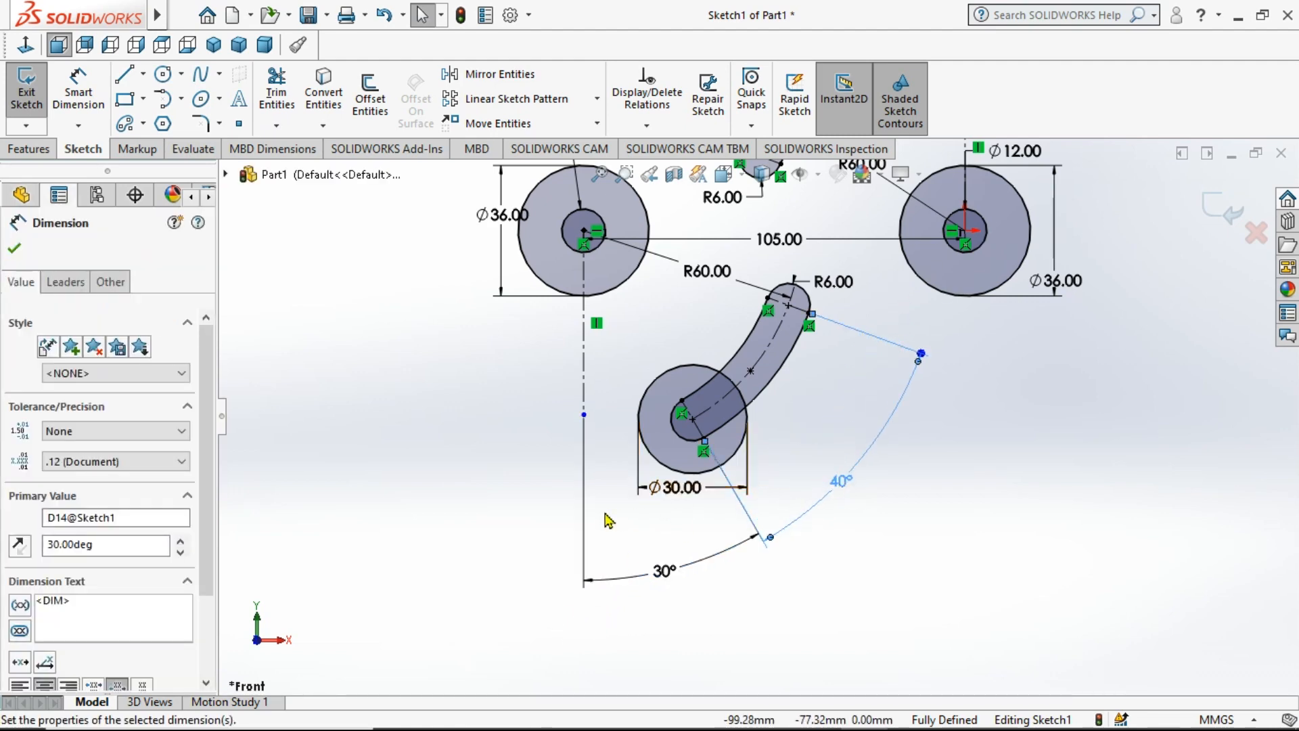
click(626, 519)
Step: Review the sketch around the upper slot, and check slot.PNG in Photos for the outline joining its rounded end to the right hole
scroll(673, 506, up, 4)
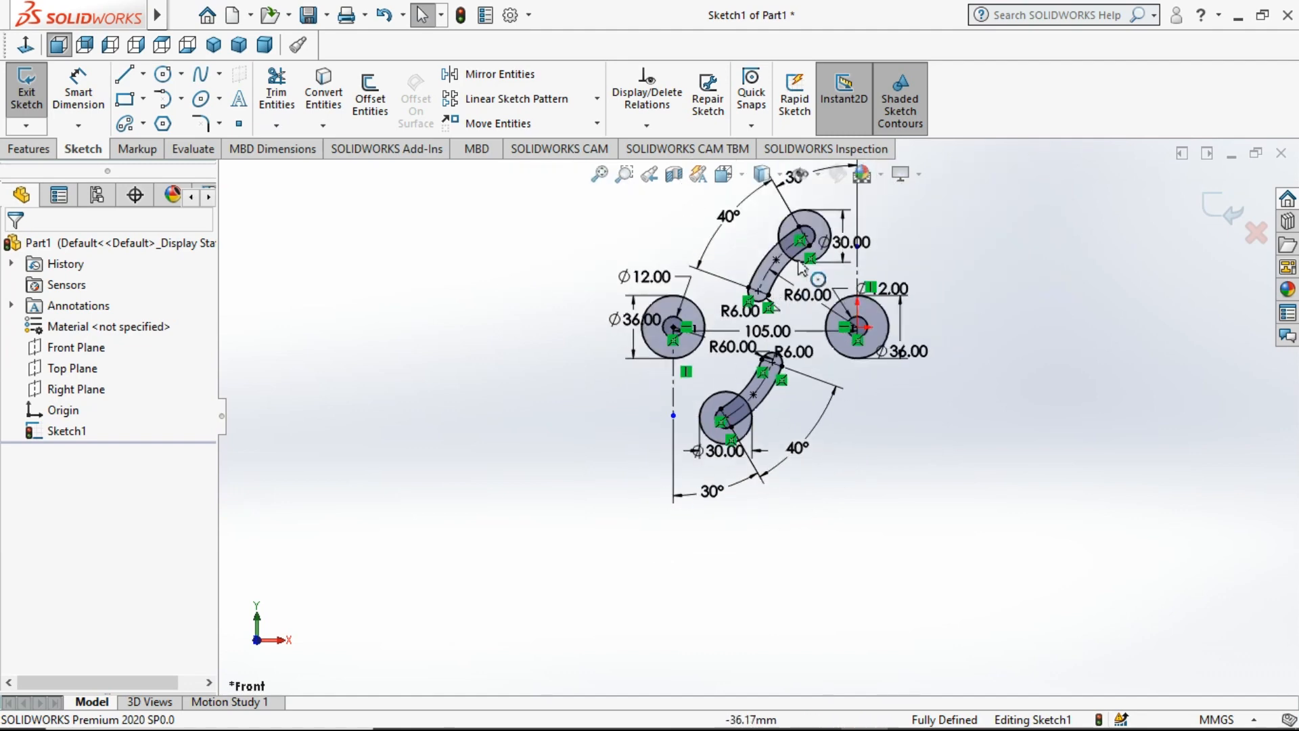
scroll(753, 354, down, 4)
scroll(752, 354, down, 2)
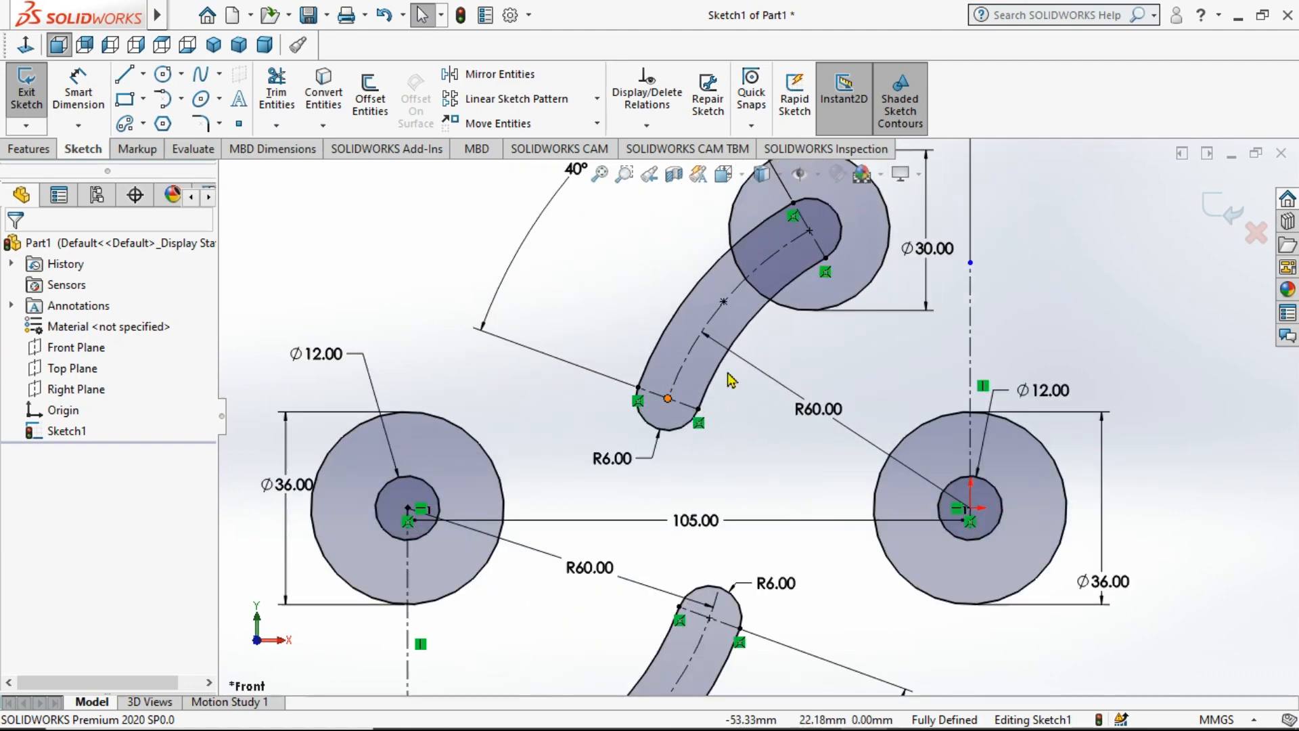
scroll(809, 352, up, 3)
scroll(950, 258, down, 3)
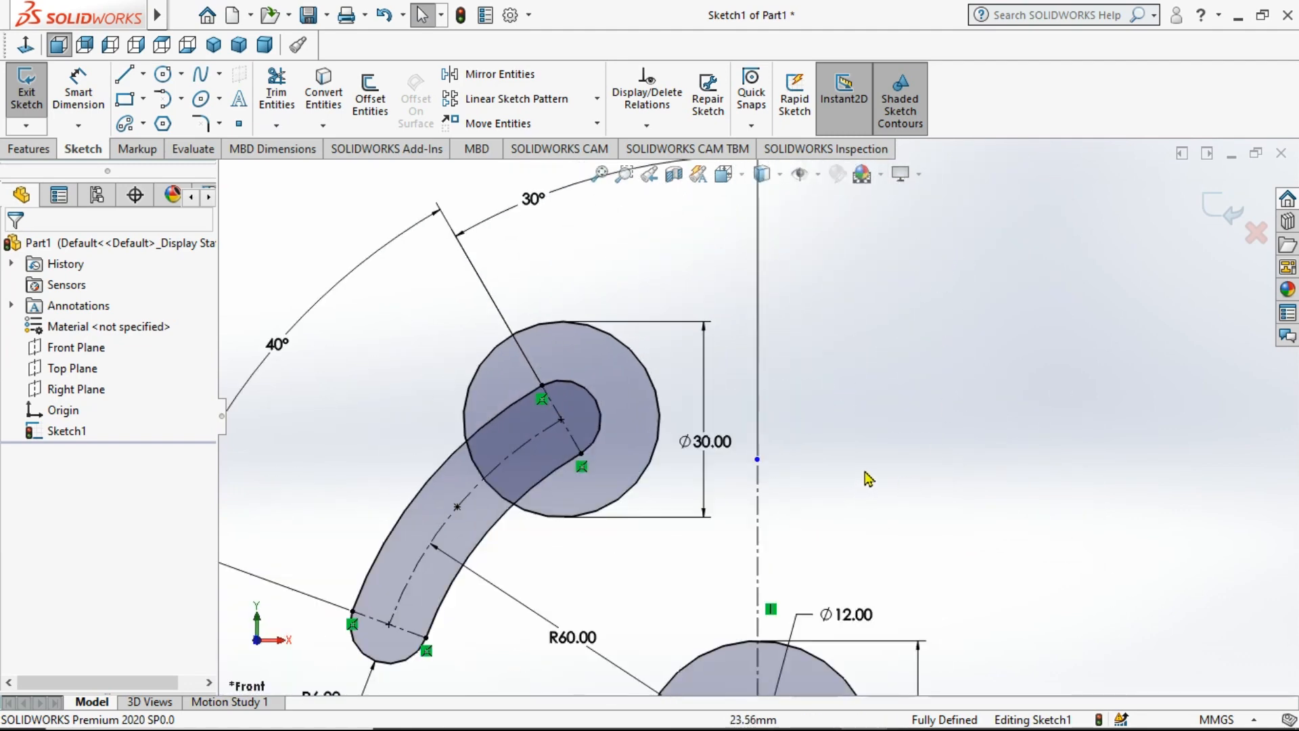
scroll(868, 479, up, 2)
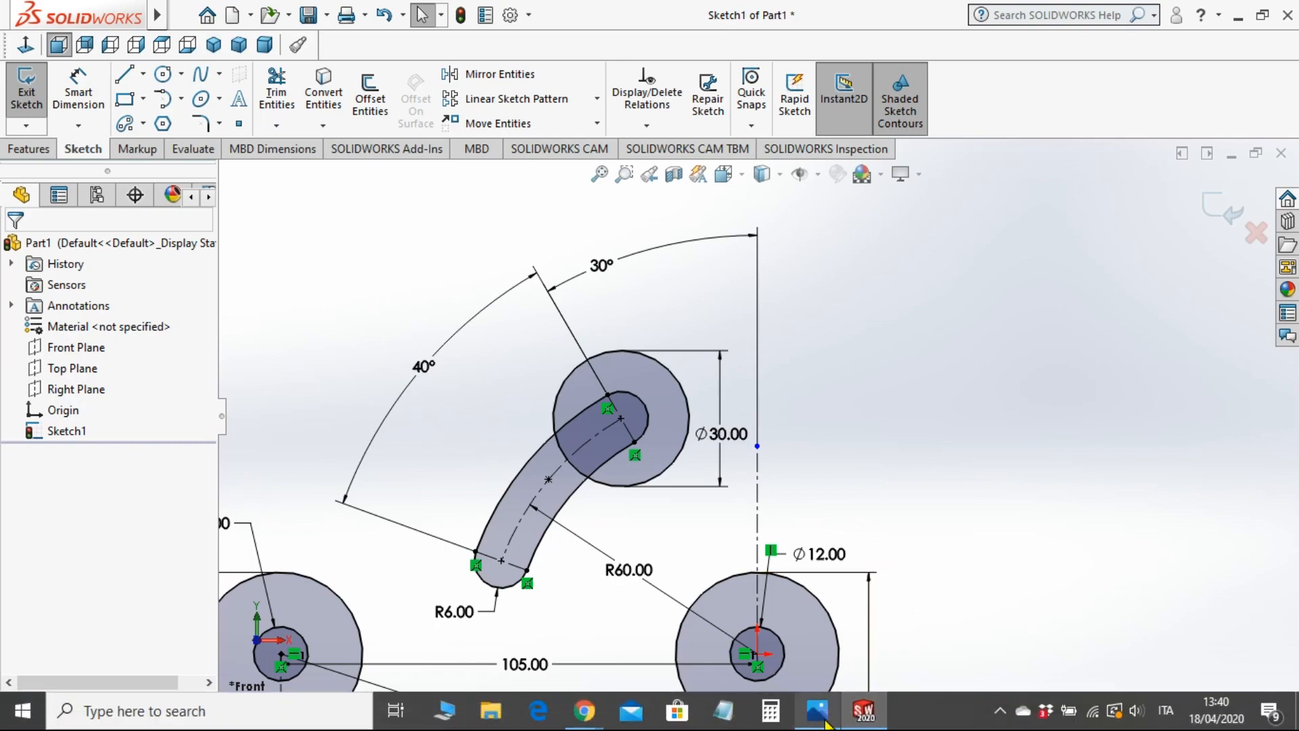
click(819, 710)
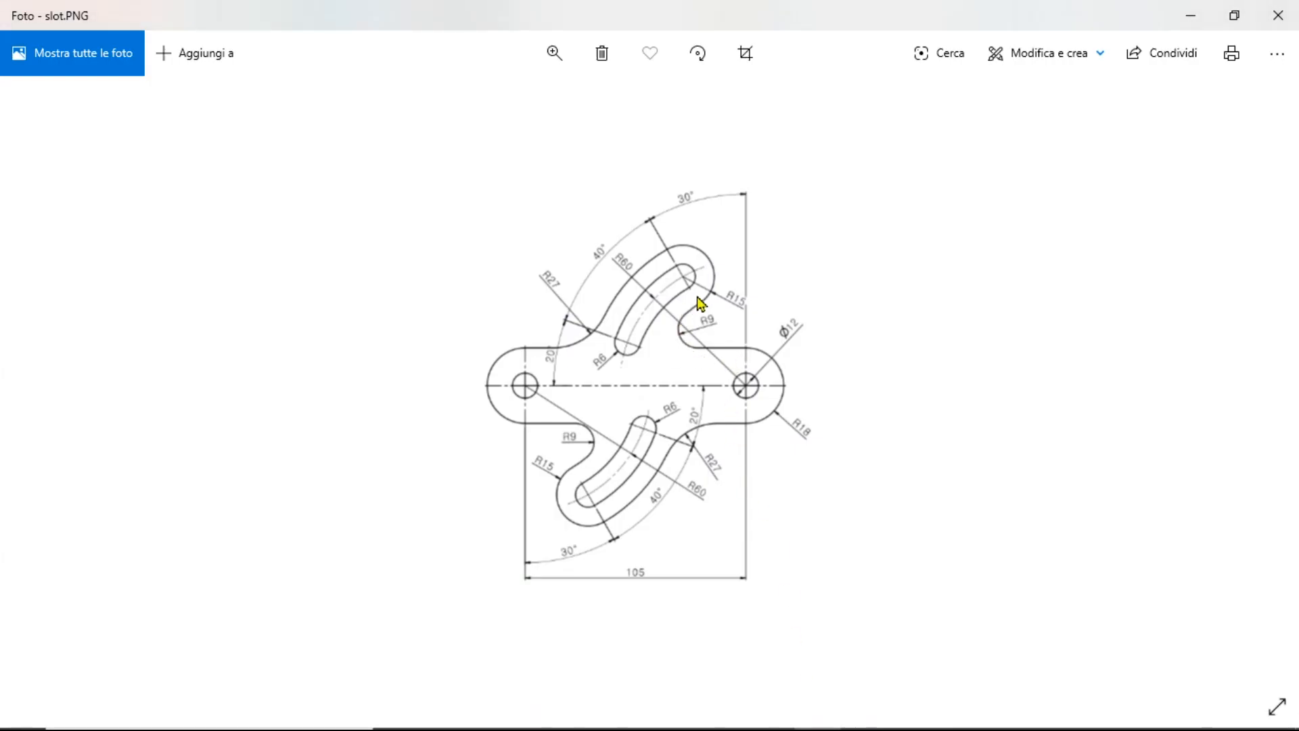
click(861, 719)
Step: Draw a horizontal line leftward from the top of the right 36 mm circle, continuing with a line tangent to the upper 30 mm circle
key(l)
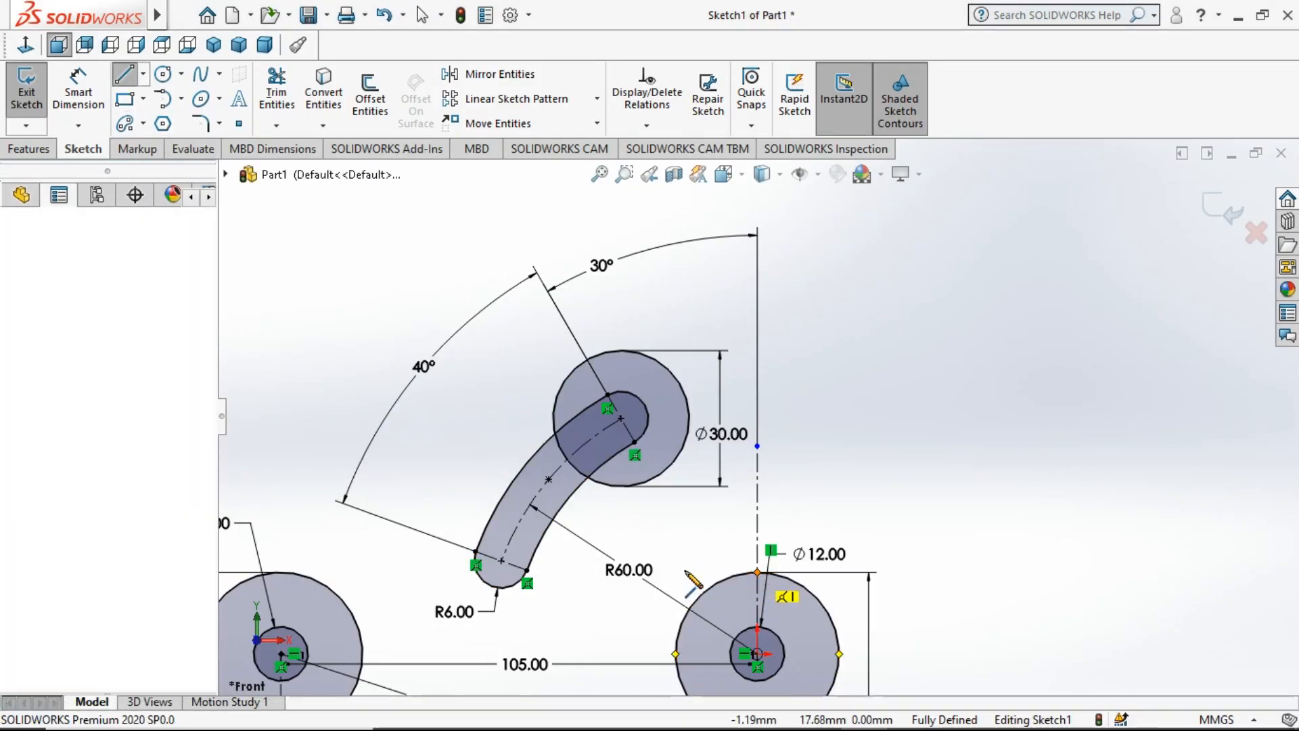
click(757, 571)
click(663, 572)
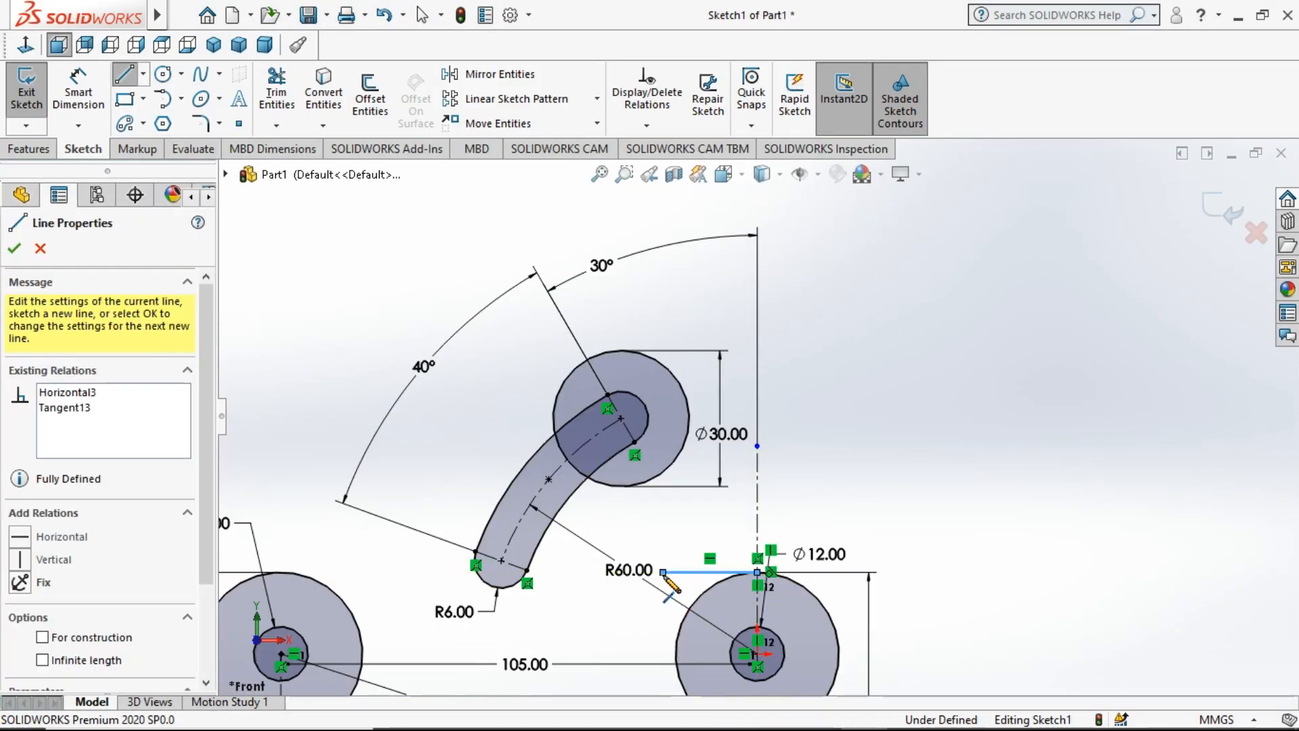
click(689, 432)
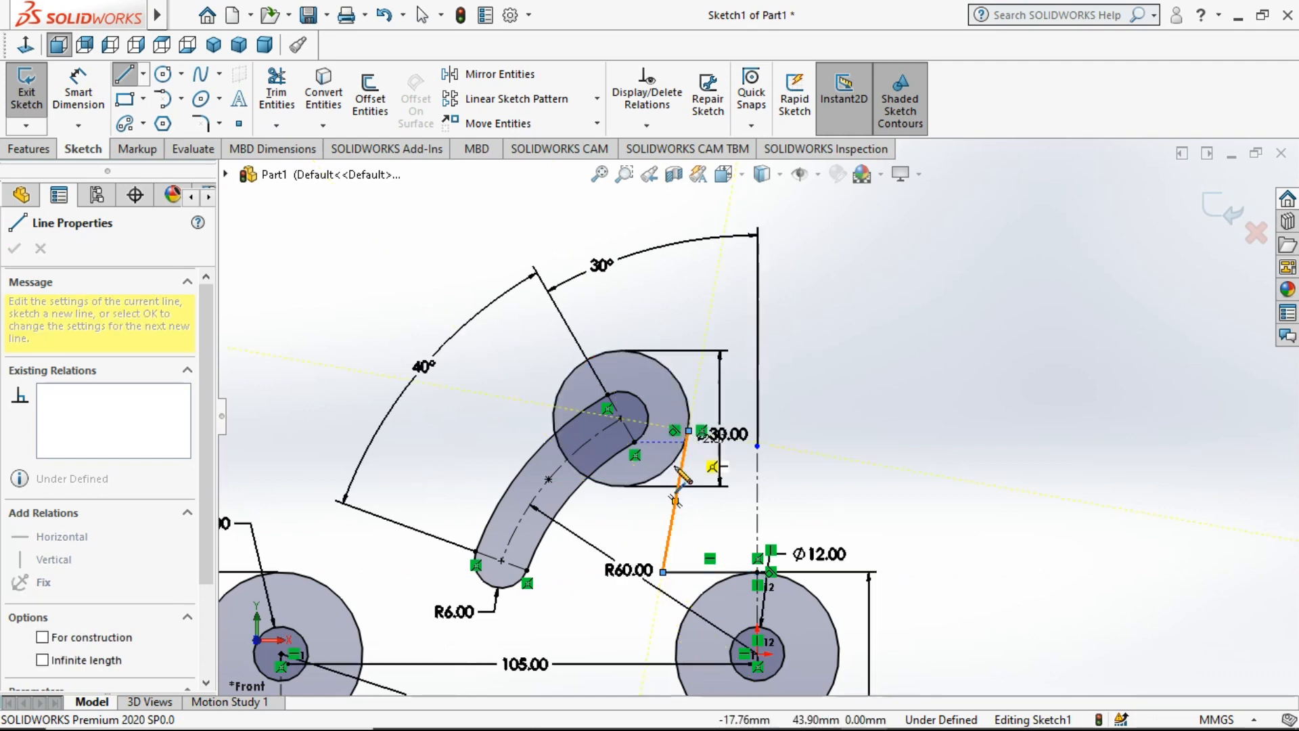
key(Escape)
scroll(682, 594, up, 3)
scroll(765, 528, down, 1)
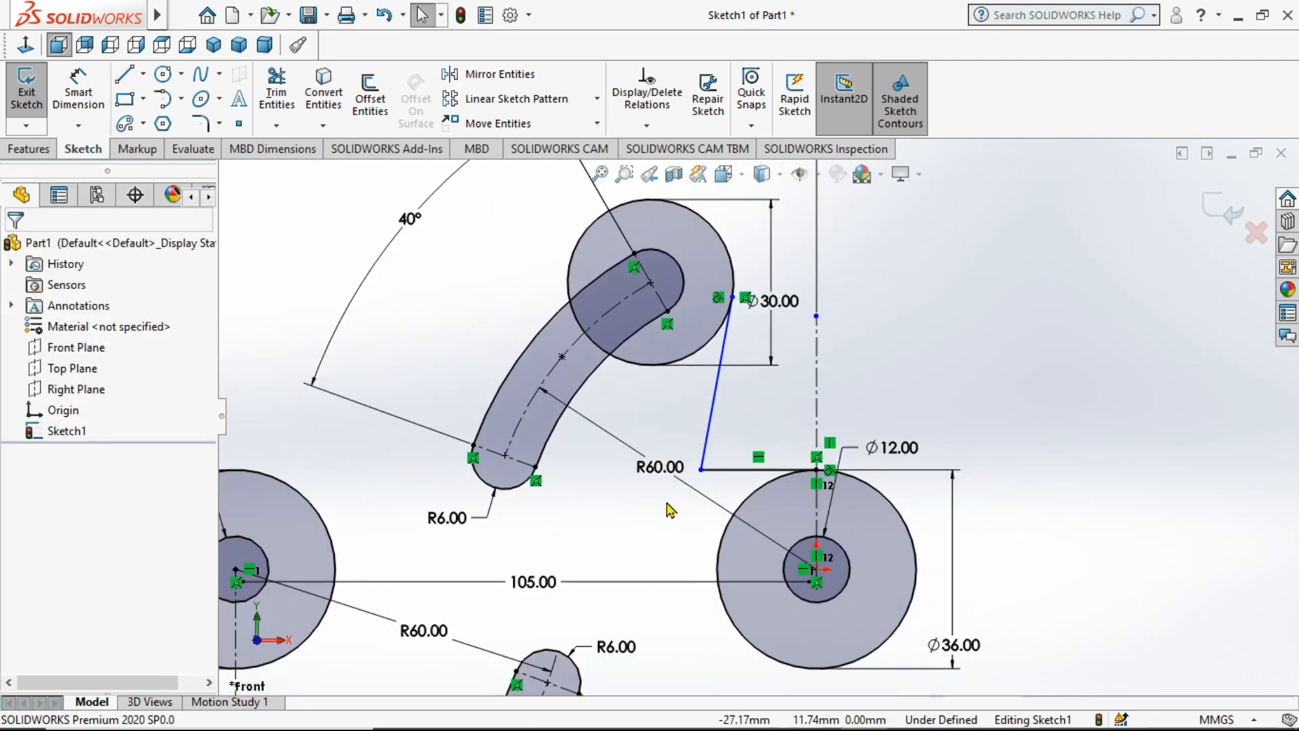
Step: Move the upper slot's R60 dimension clear of the new lines and shift their shared corner left to about X −27 mm
drag(663, 469, 631, 492)
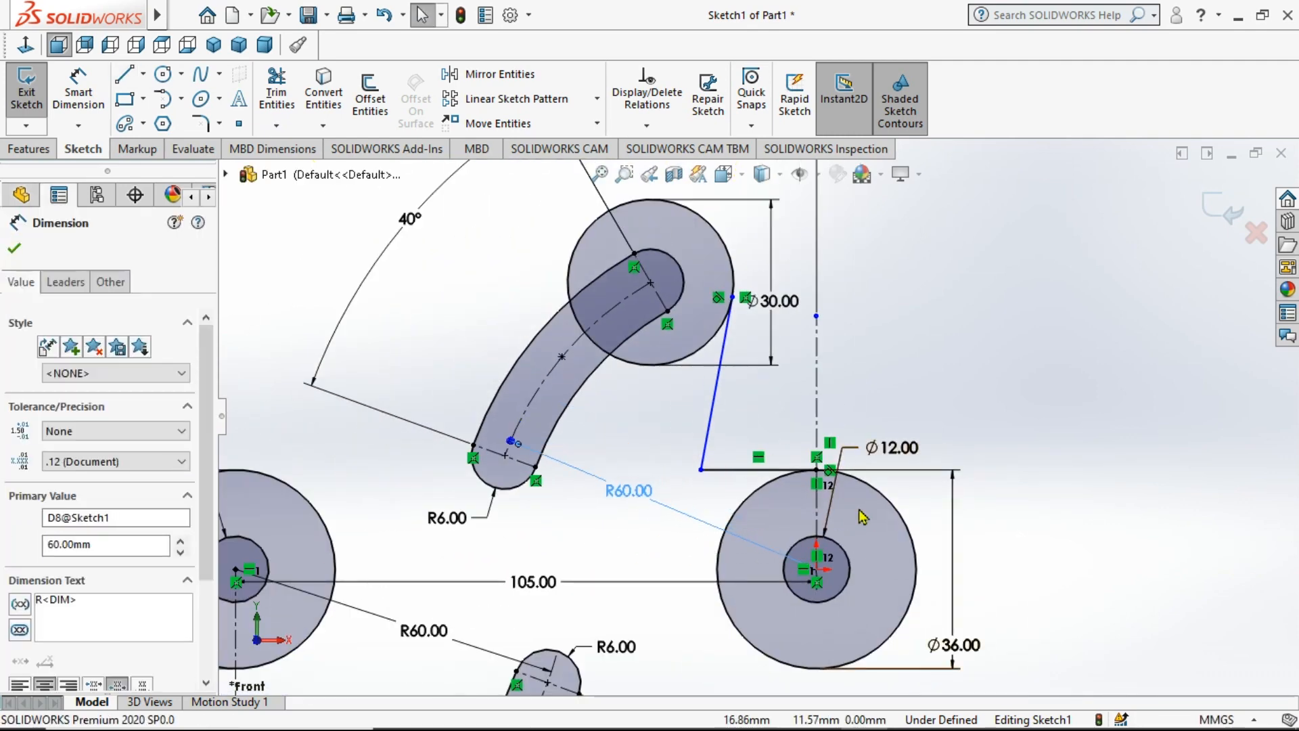
click(709, 485)
drag(701, 472, 665, 460)
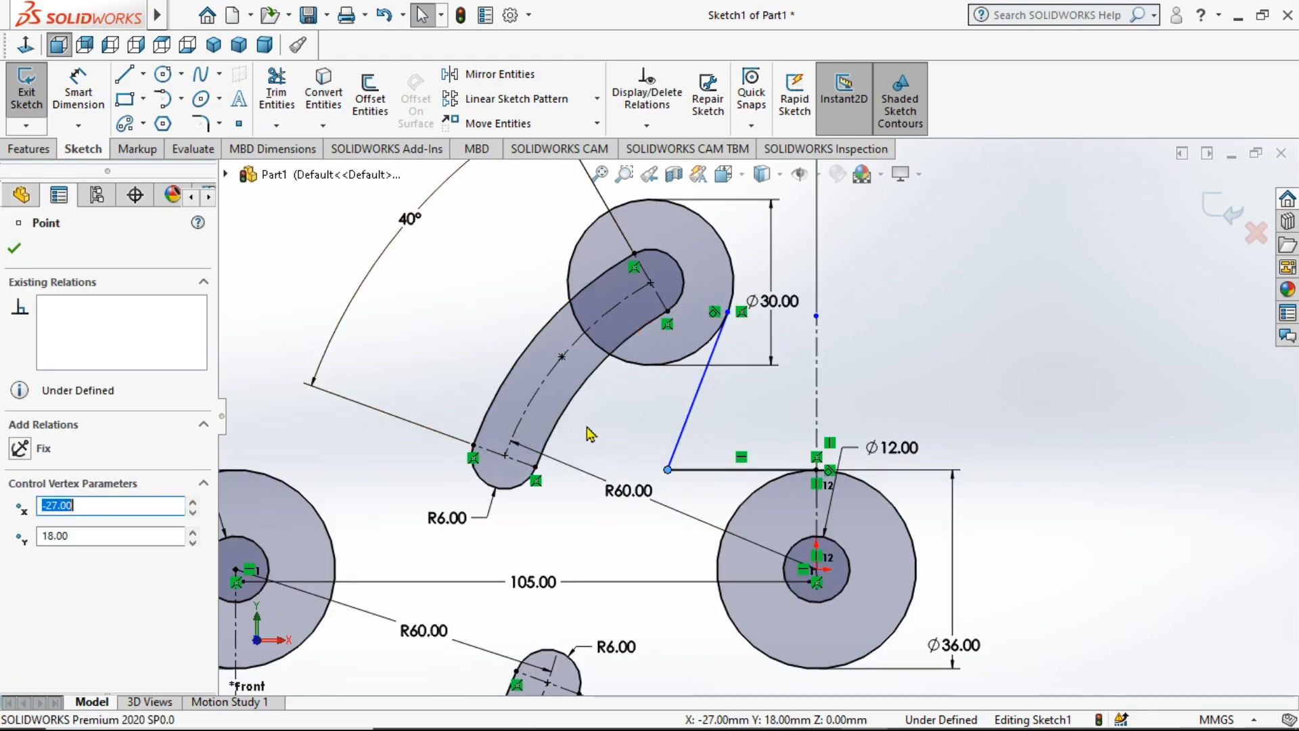
Step: Fillet the corner between the horizontal line and the tangent line with a 9 mm radius
click(201, 123)
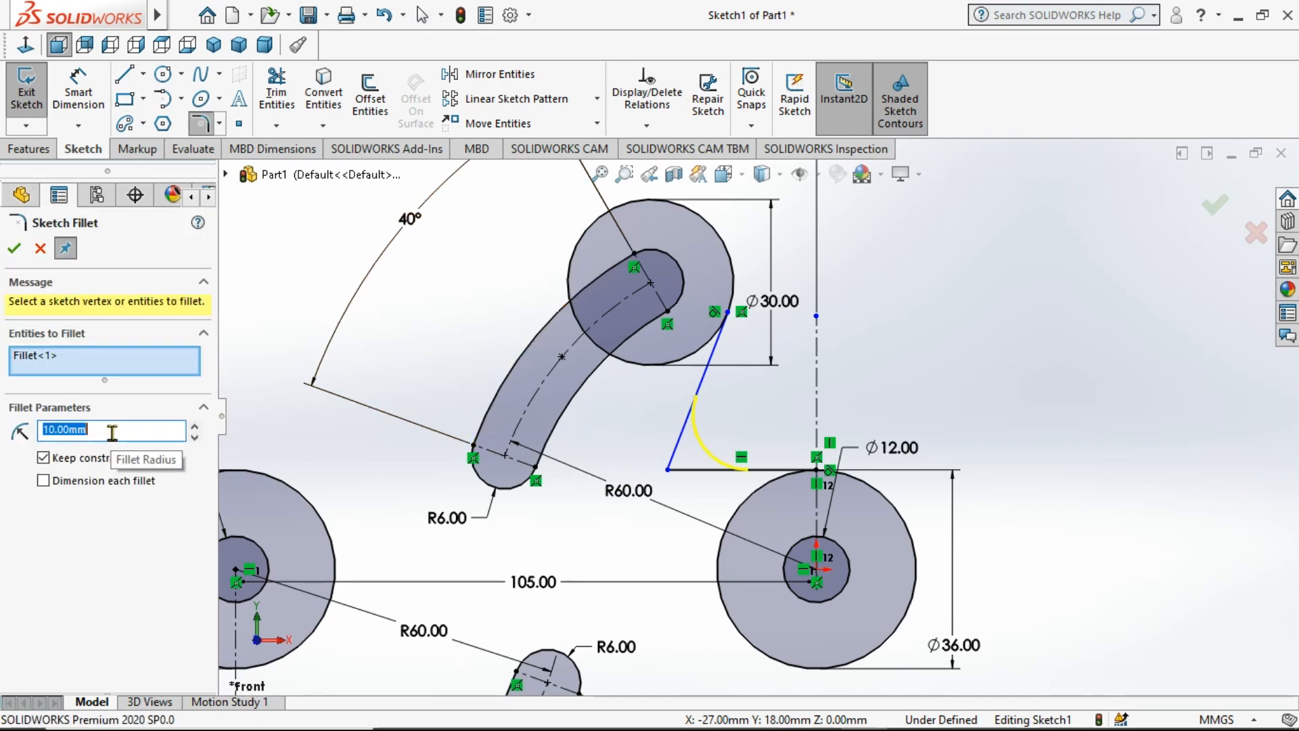
click(14, 247)
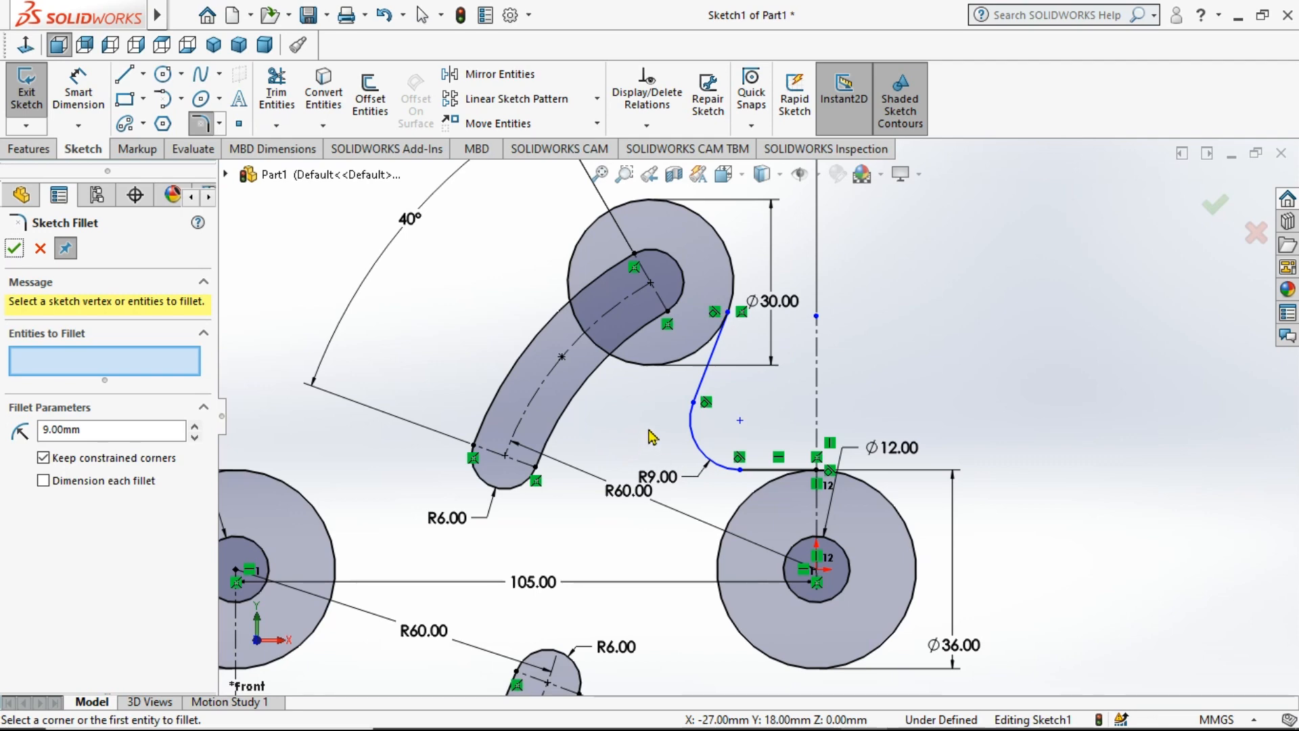
key(Escape)
Step: Draw a horizontal line from the top of the left 36 mm circle to about X −83.5 mm, continuing with an about R48 arc toward the upper 30 mm circle
scroll(737, 410, up, 3)
scroll(505, 428, down, 2)
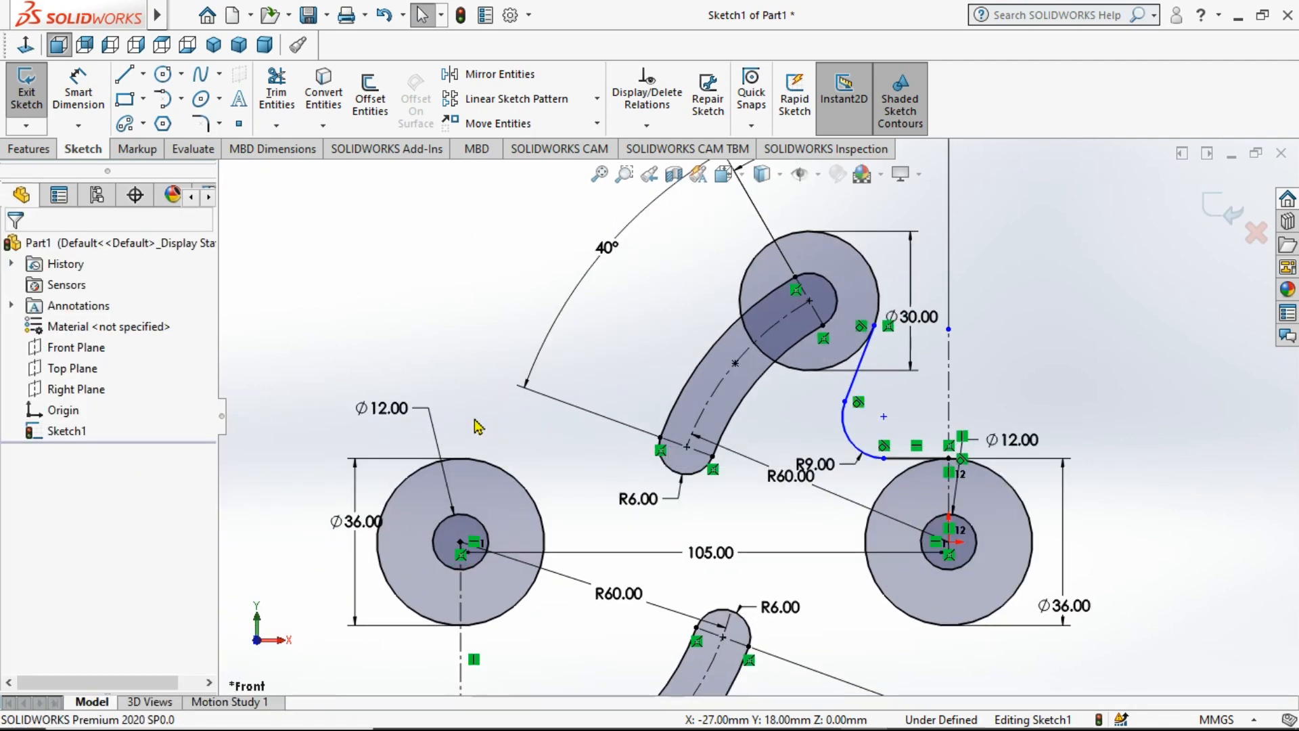
click(131, 80)
click(460, 458)
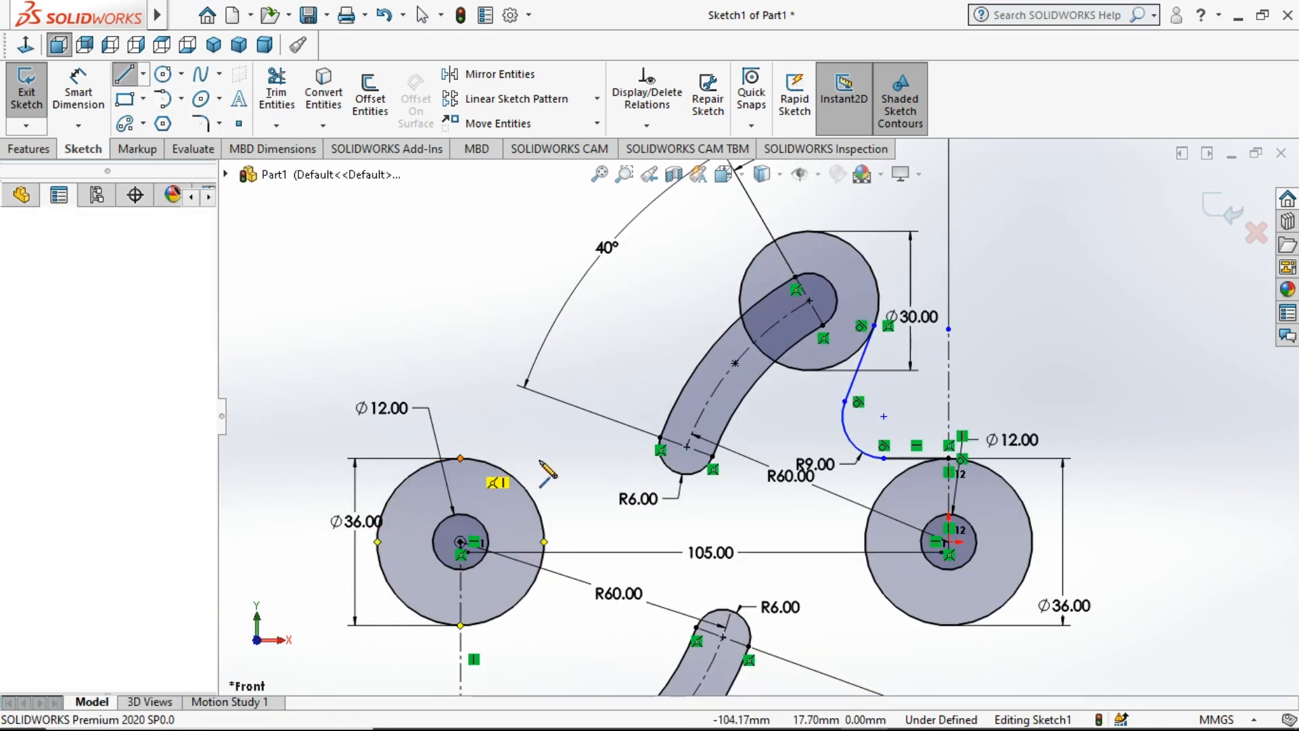
click(561, 459)
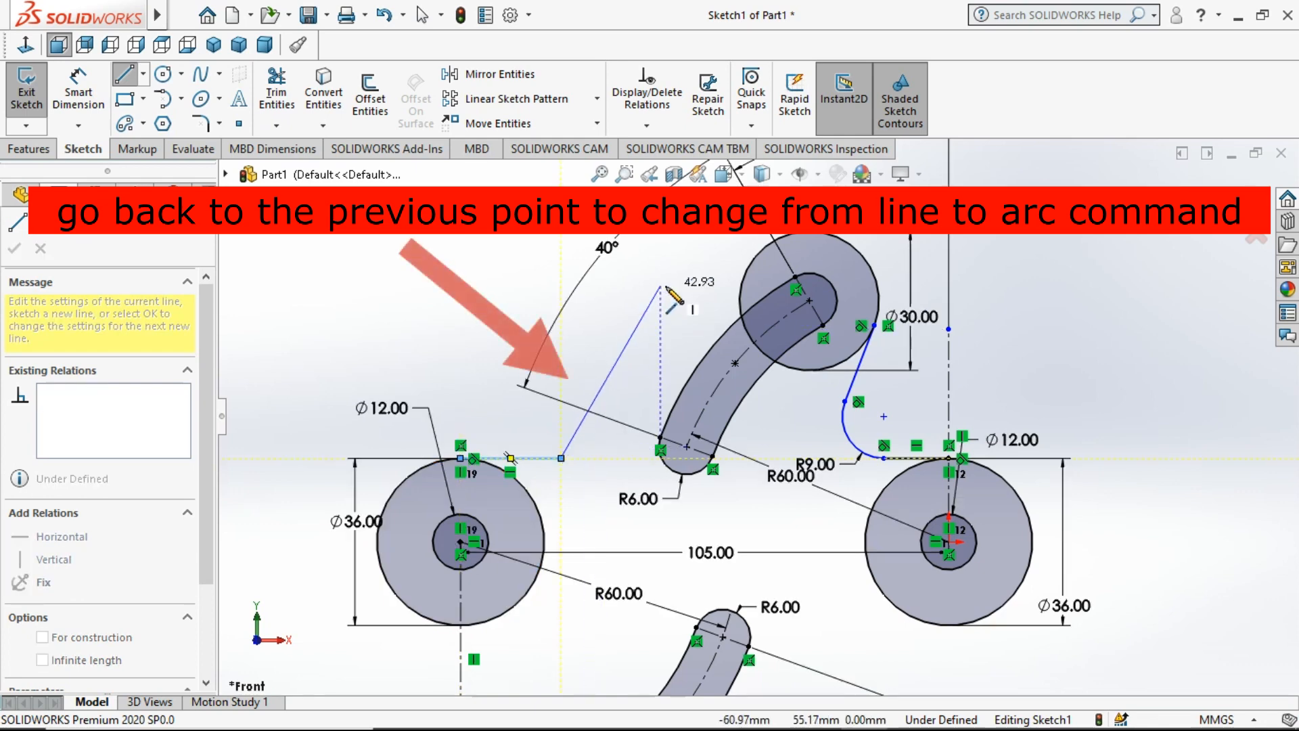
mouse_move(560, 458)
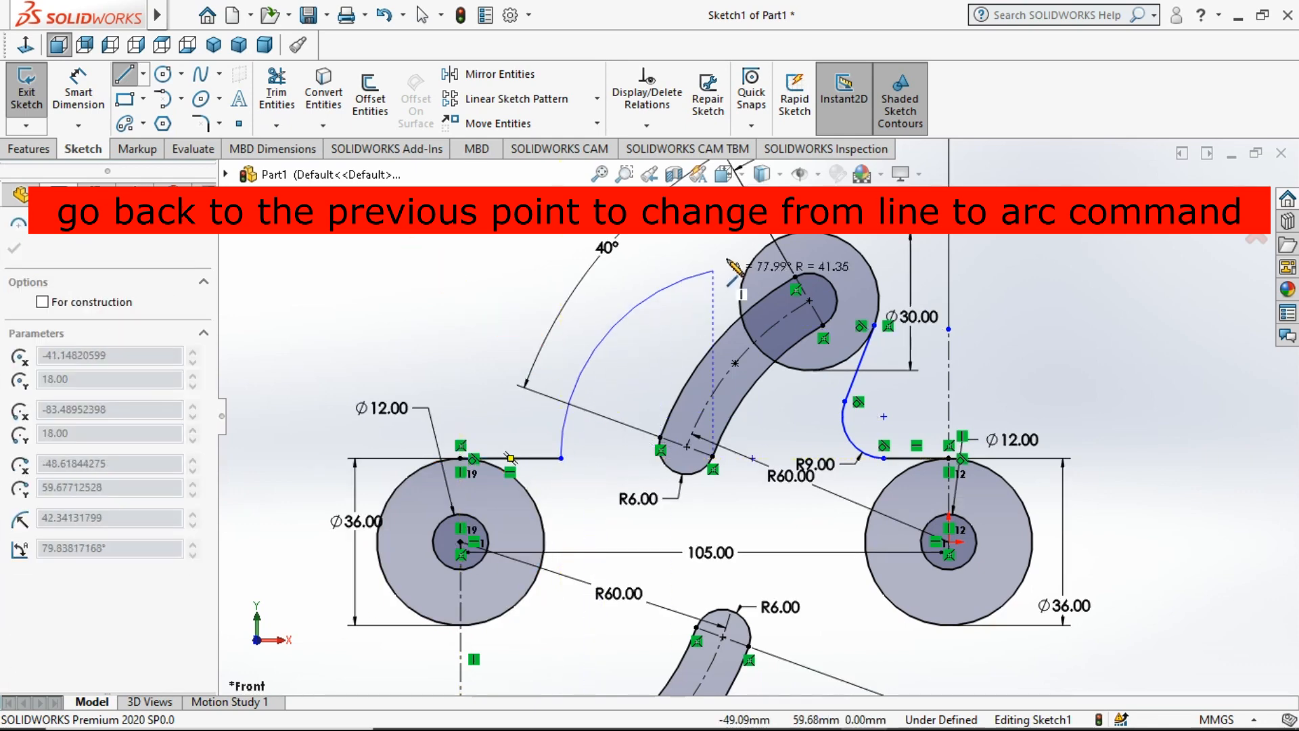
click(783, 236)
key(Escape)
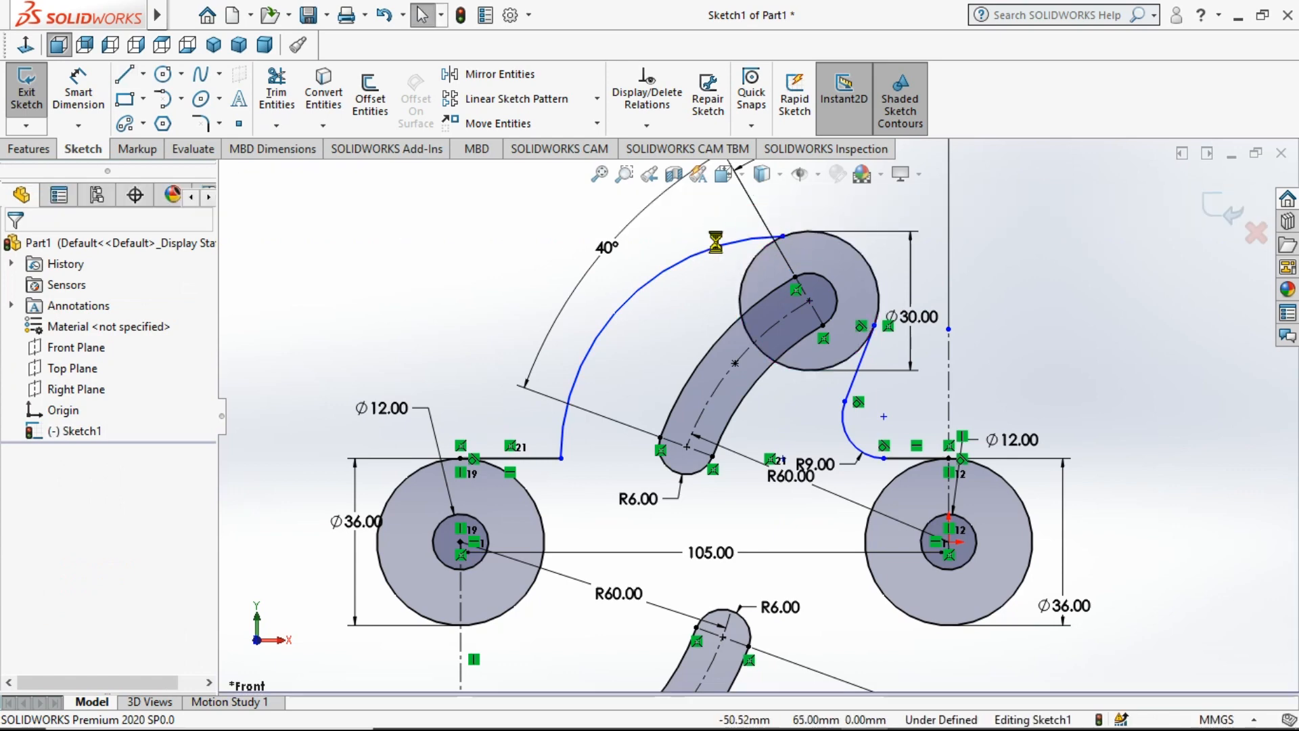
Step: Make the new large outer arc tangent to the upper 30 mm circle
click(737, 269)
ctrl+click(764, 274)
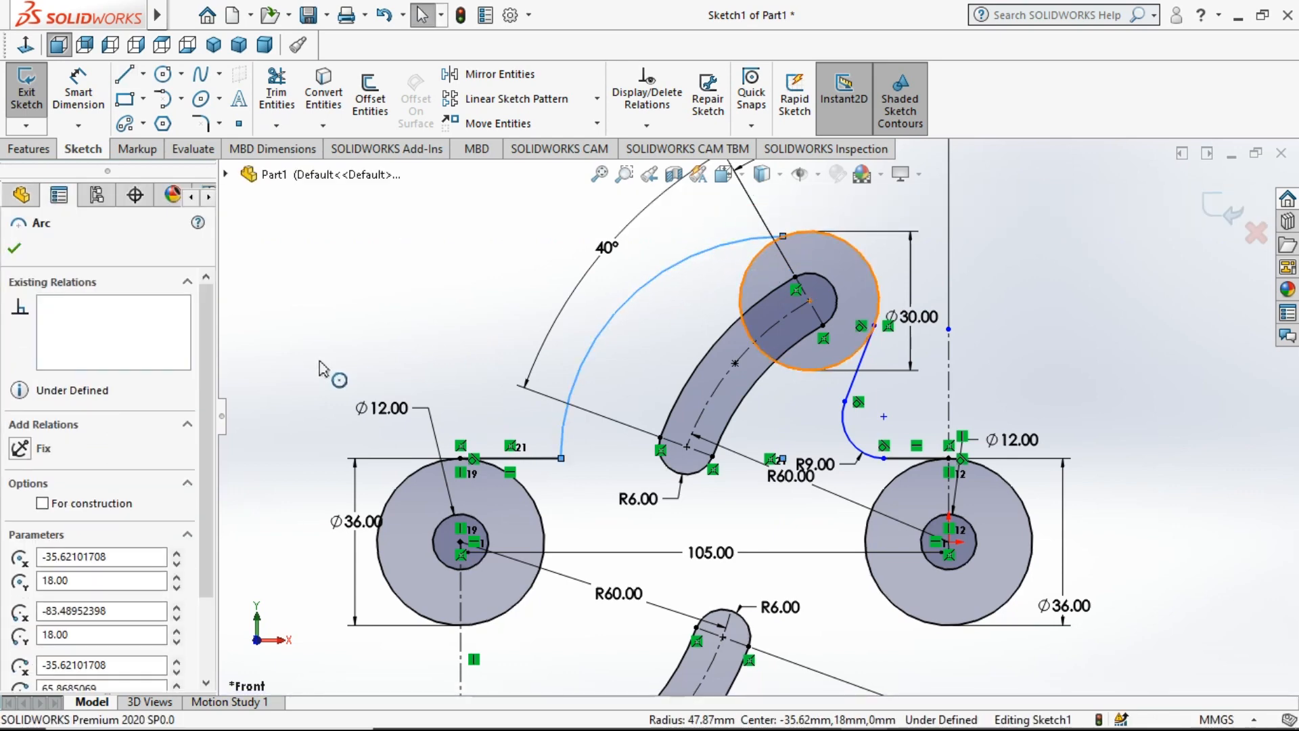
click(22, 578)
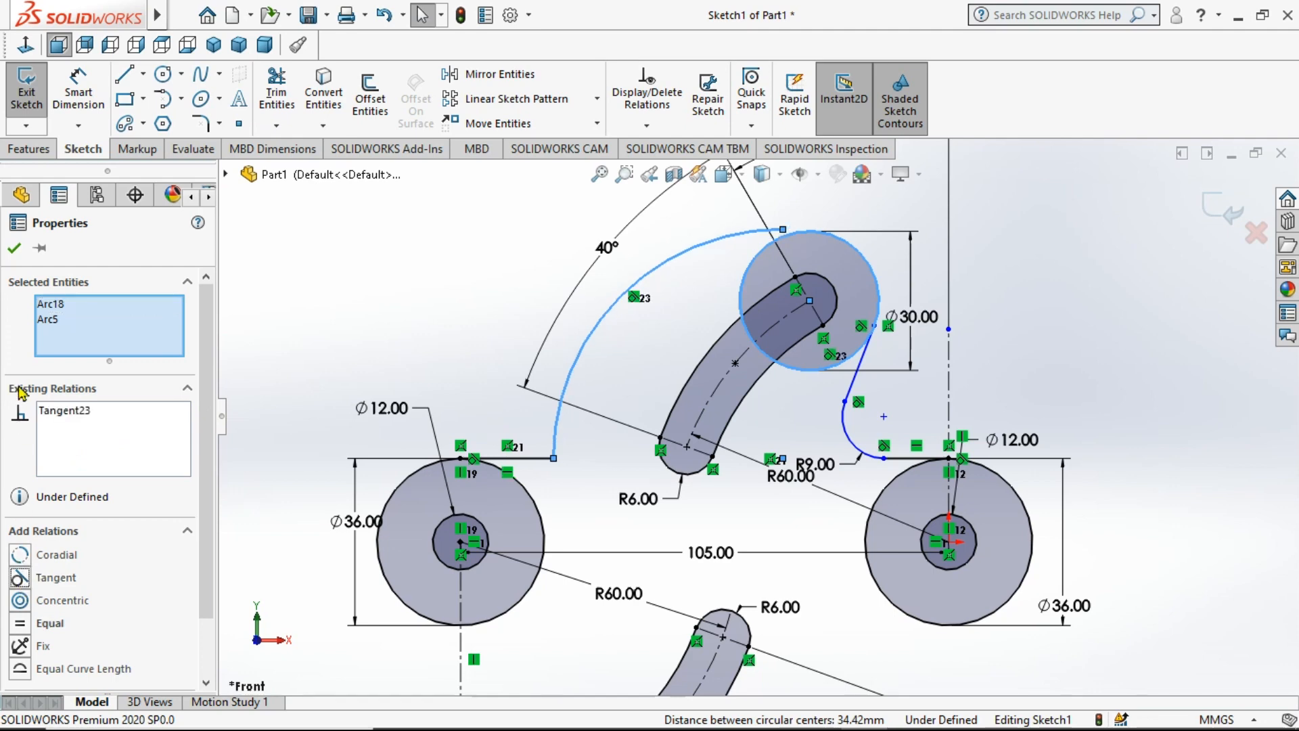
click(14, 252)
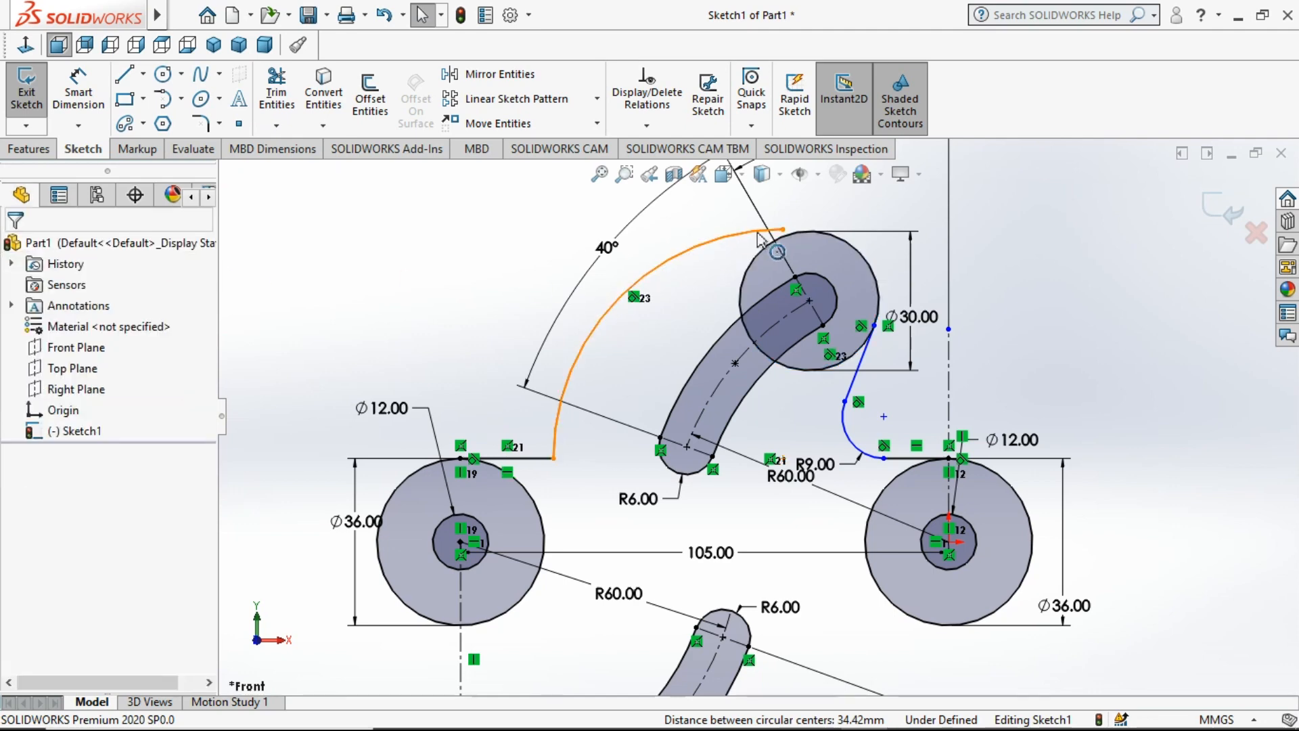
Step: Make the free upper endpoint of the large outer arc coincident with the upper 30 mm circle
click(782, 230)
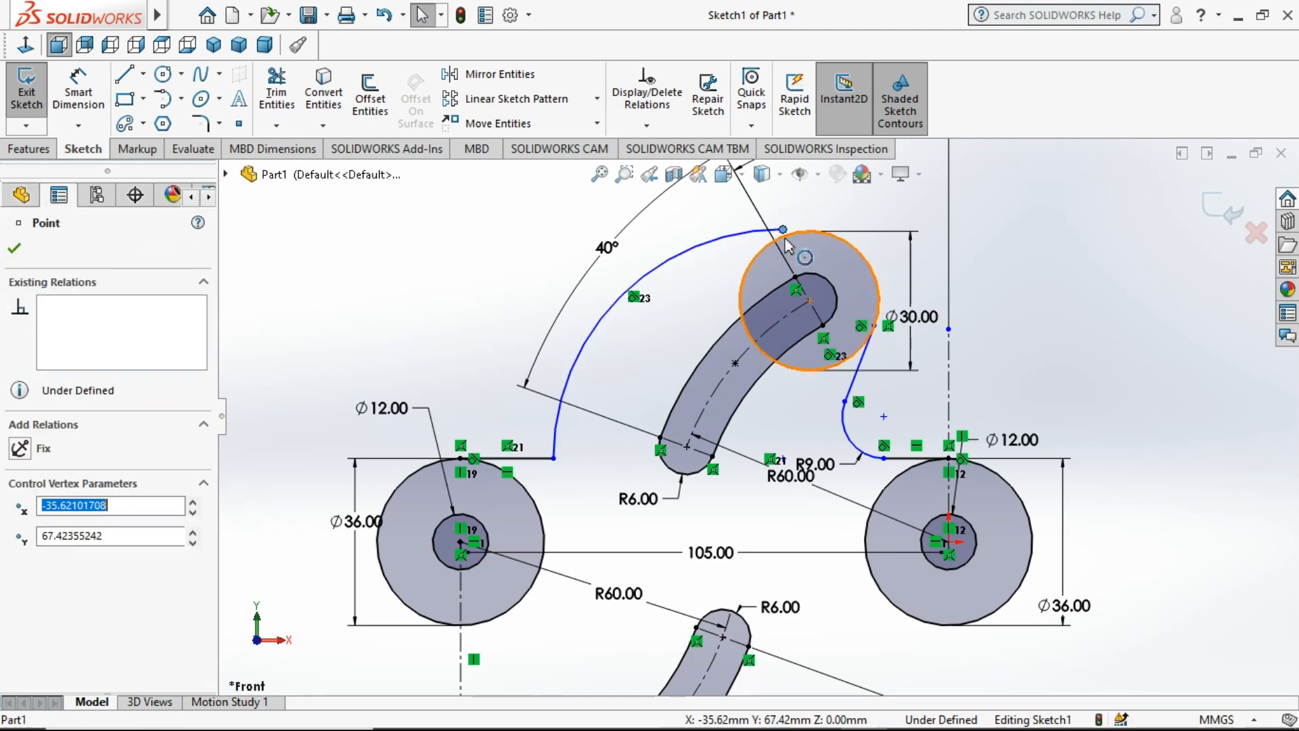
ctrl+click(766, 253)
click(20, 577)
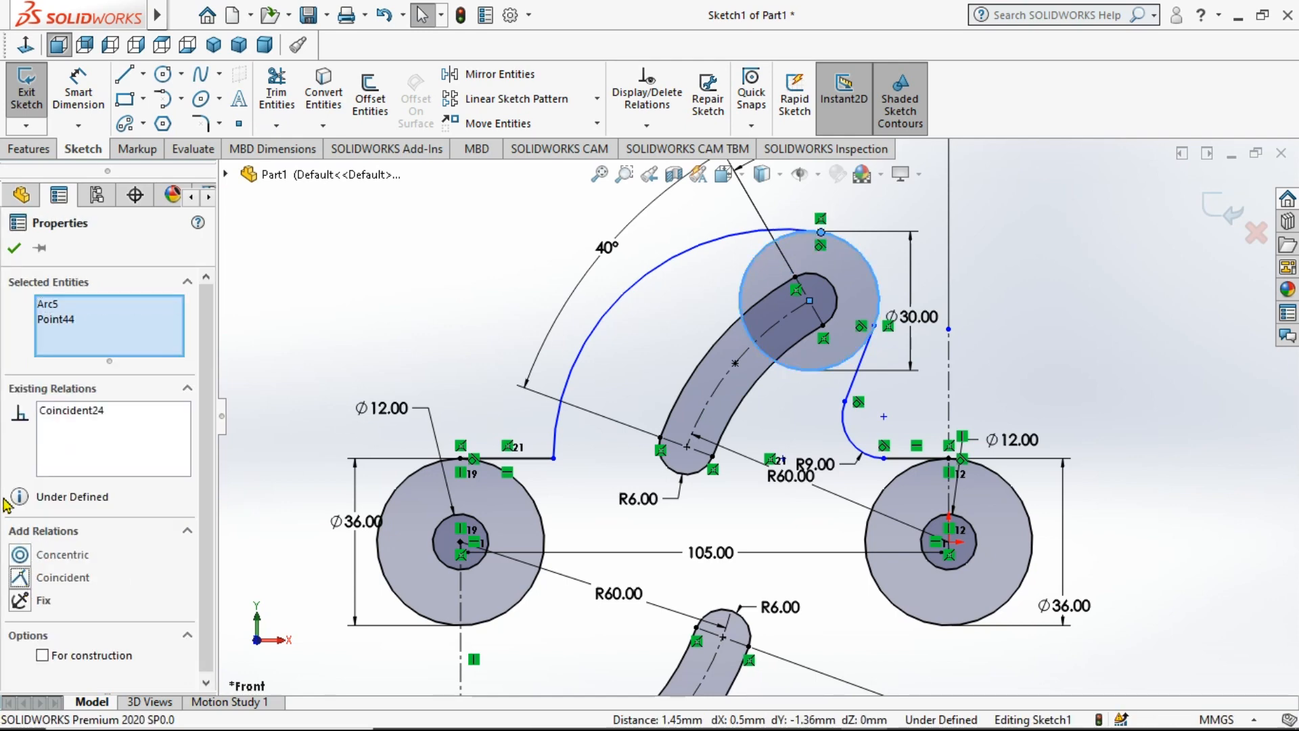
click(13, 248)
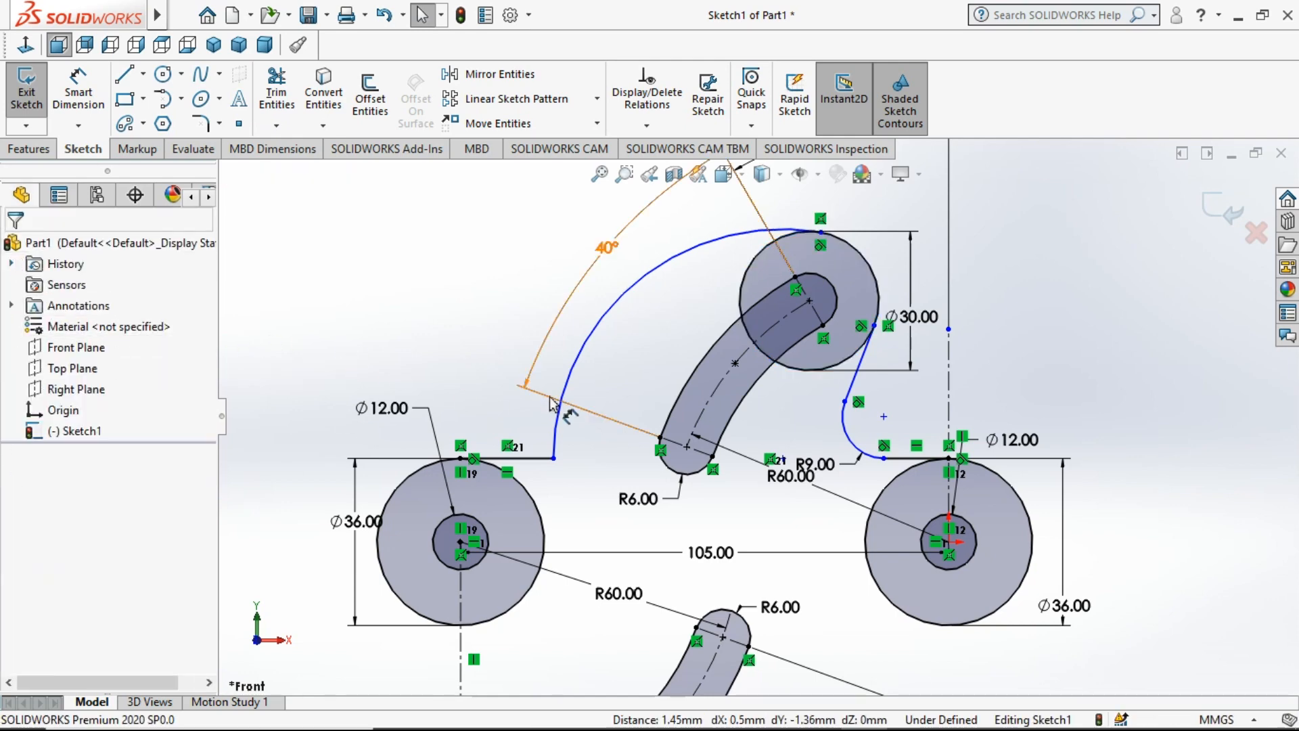
Step: Delete the coincident relation that ties the large outer arc's centre point to the left horizontal line
click(593, 342)
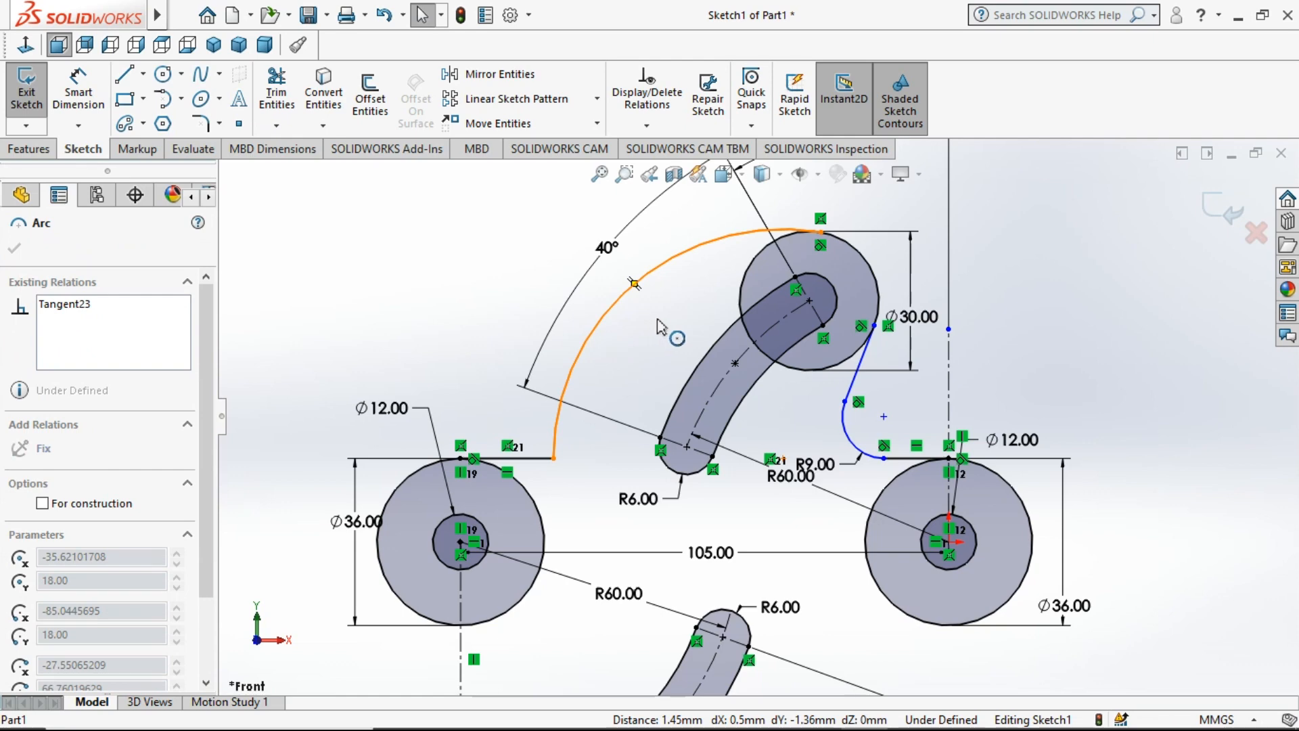
click(378, 391)
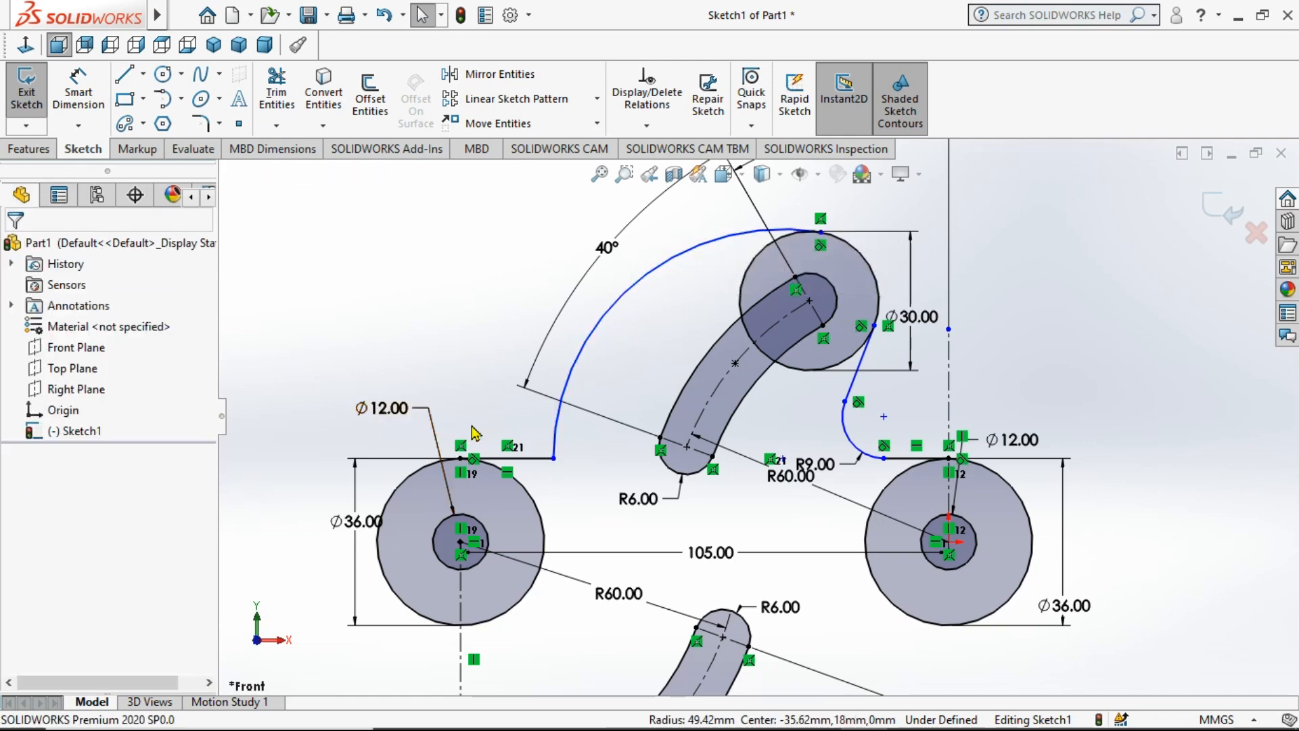
scroll(797, 477, down, 5)
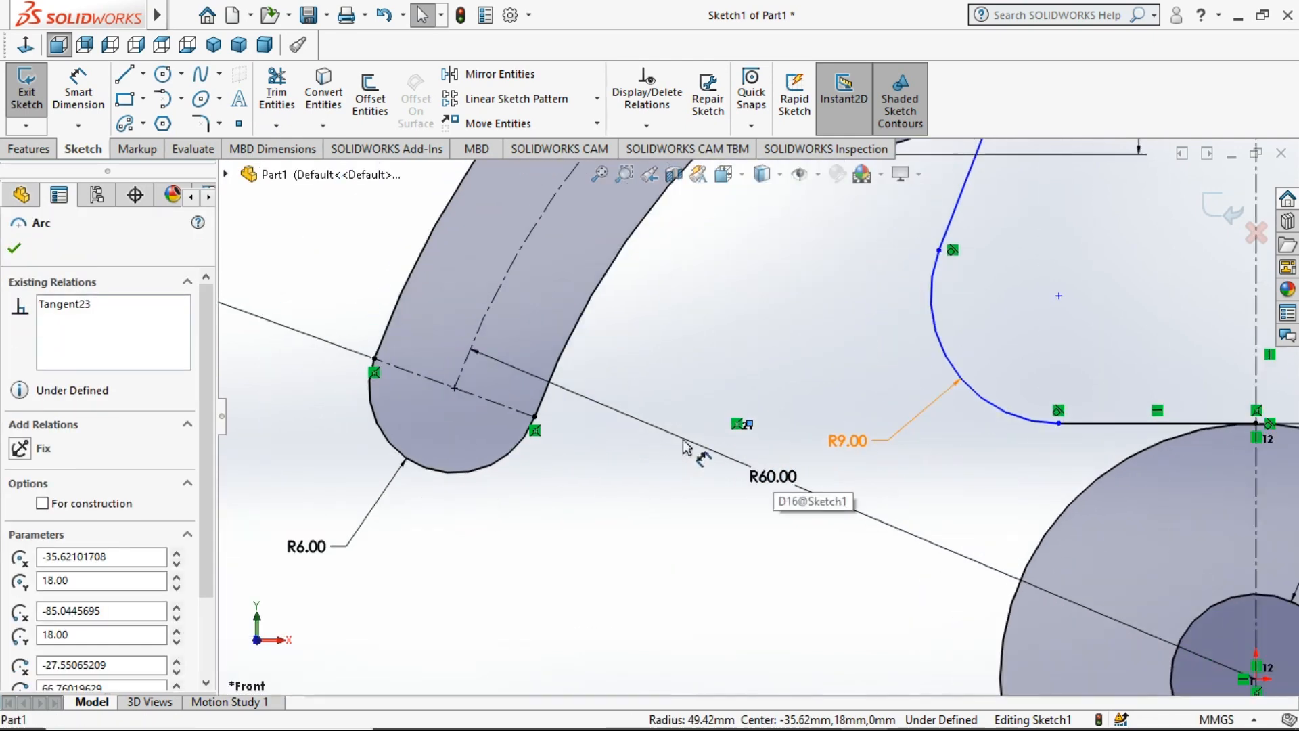
click(736, 427)
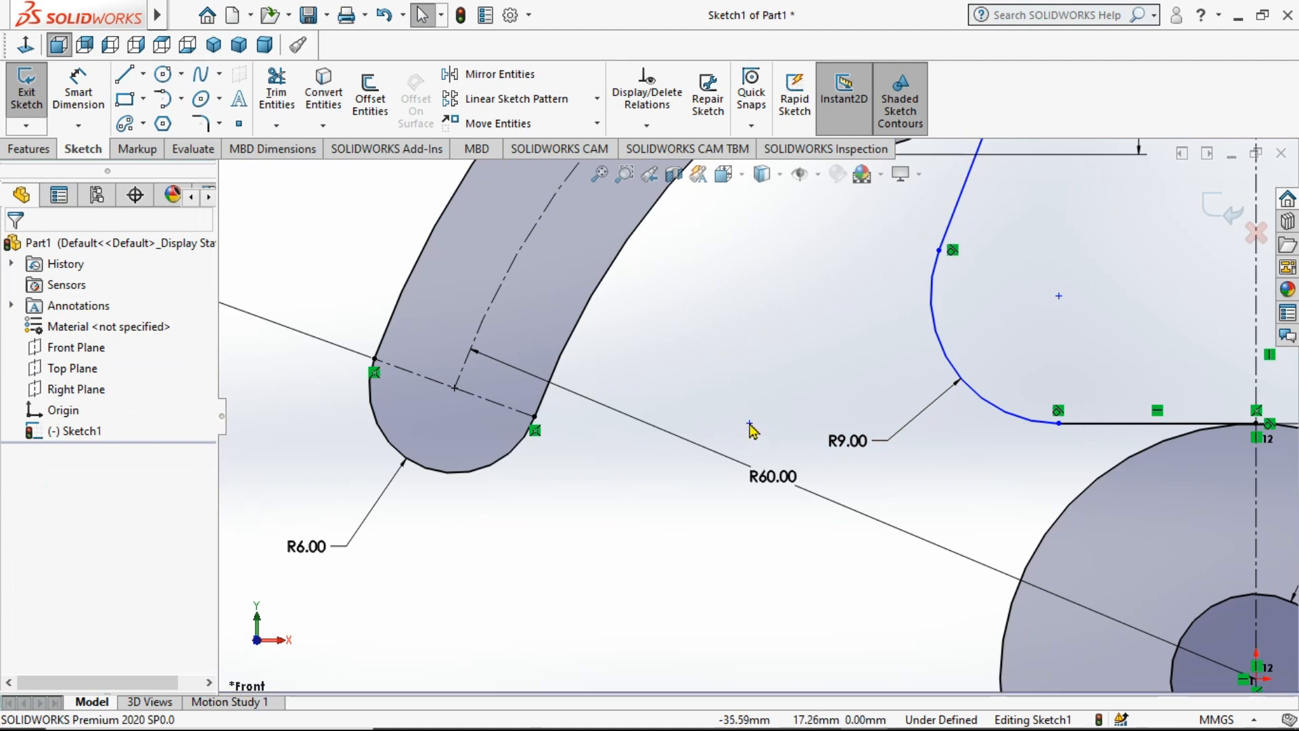
Step: Make the large outer arc's centre point coincident with the centre of the right 12 mm hole
click(749, 424)
click(736, 409)
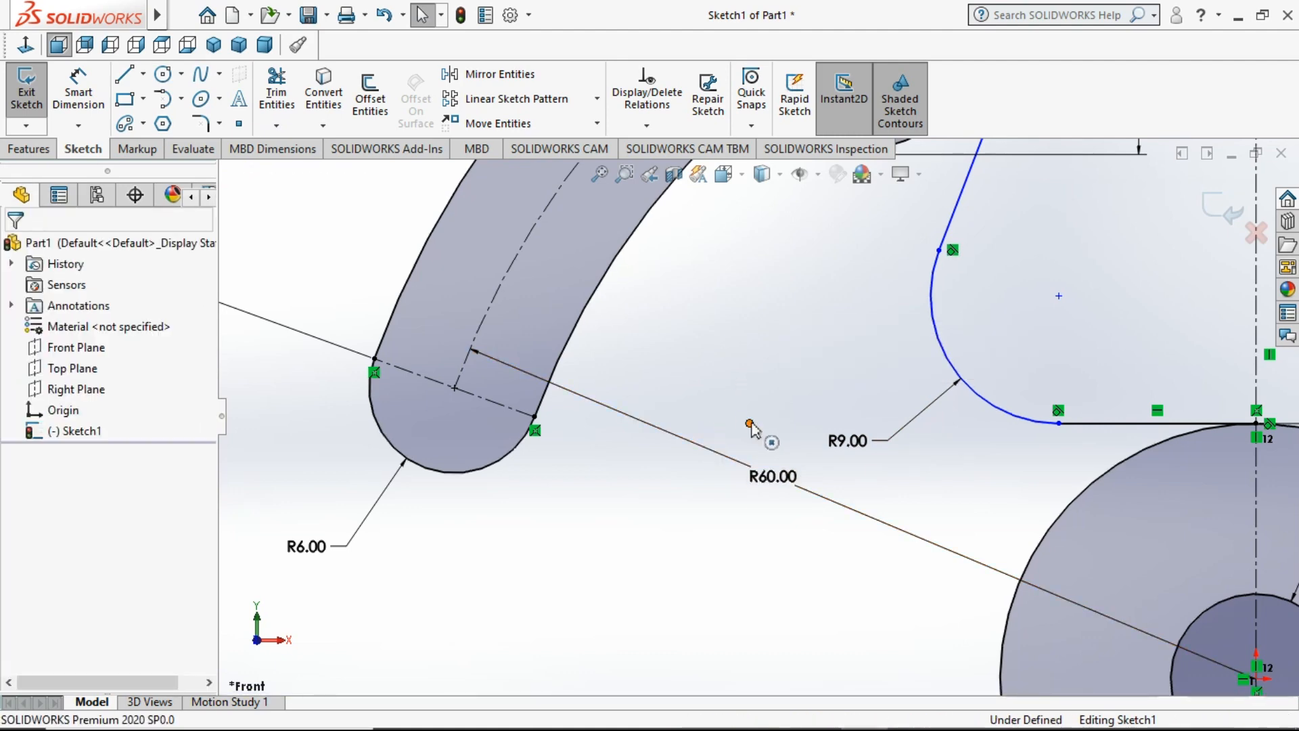
click(749, 424)
key(f)
ctrl+click(853, 467)
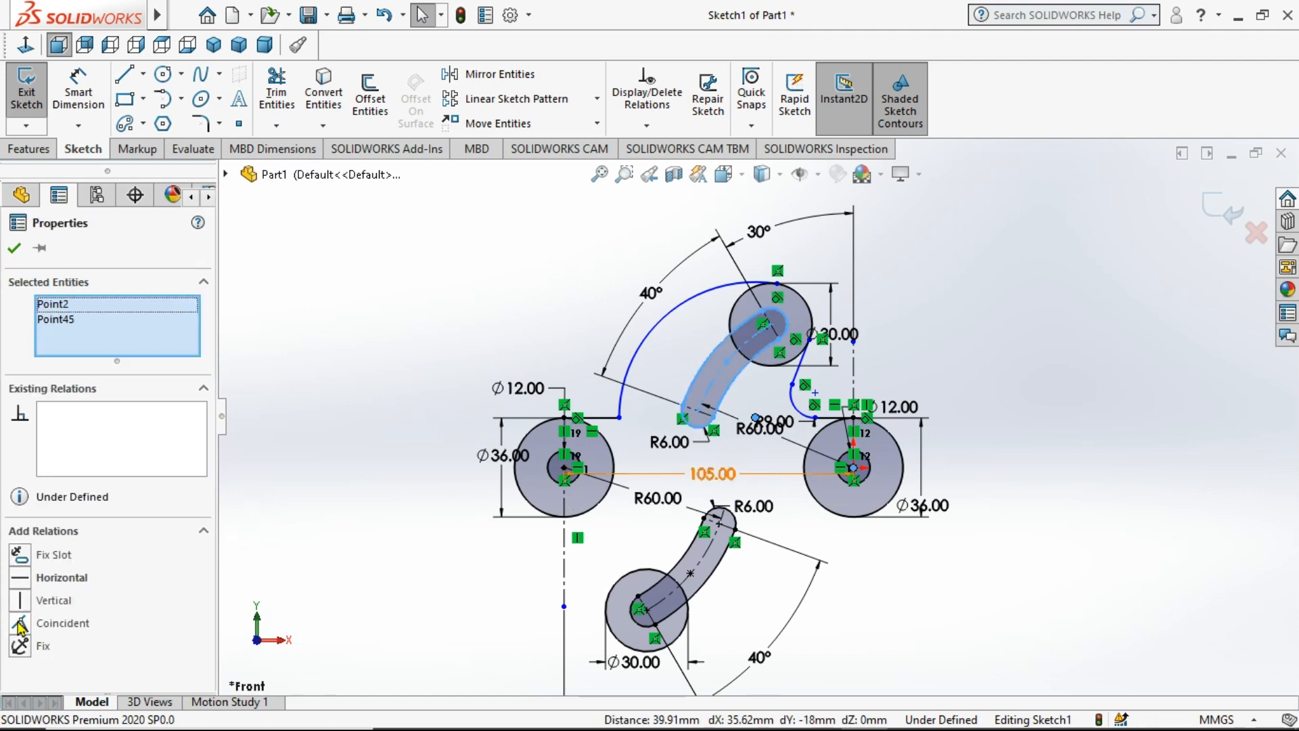
click(21, 623)
click(13, 248)
Step: Fillet the corner between the left horizontal line and the large outer arc with a 27 mm radius
scroll(711, 508, down, 3)
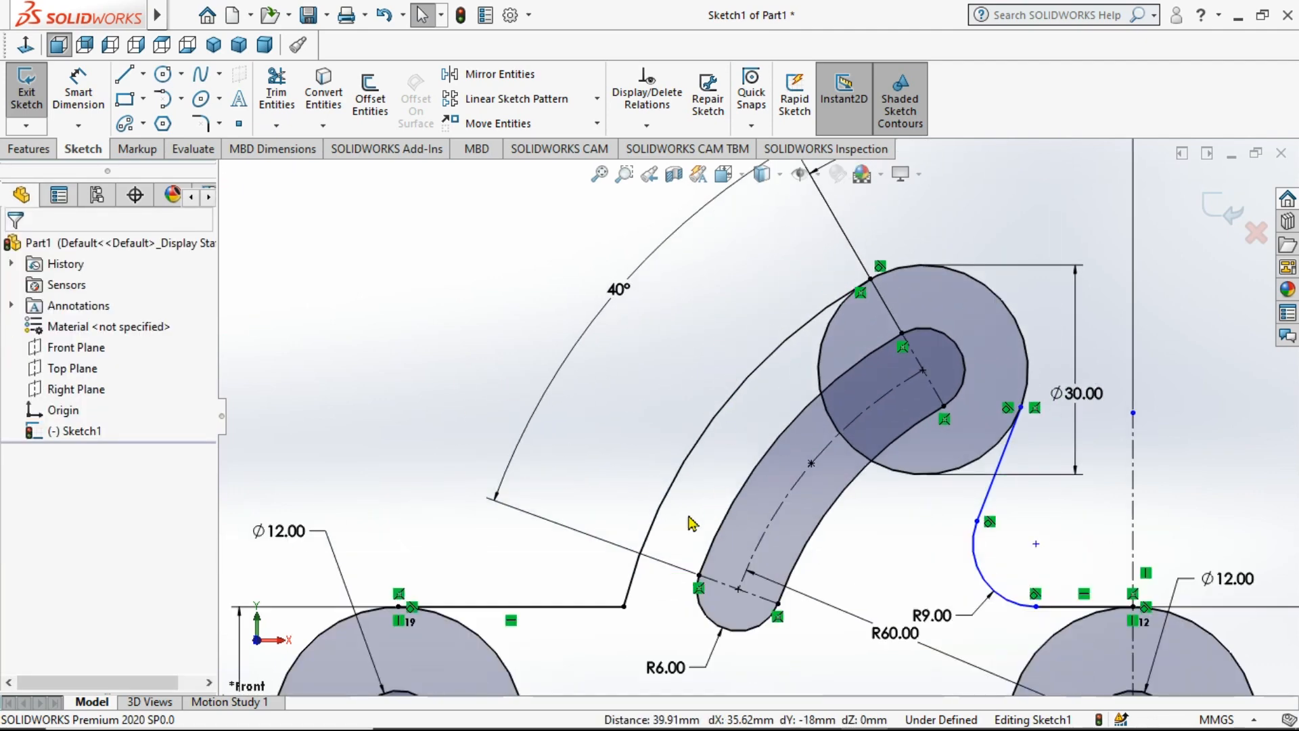
click(200, 123)
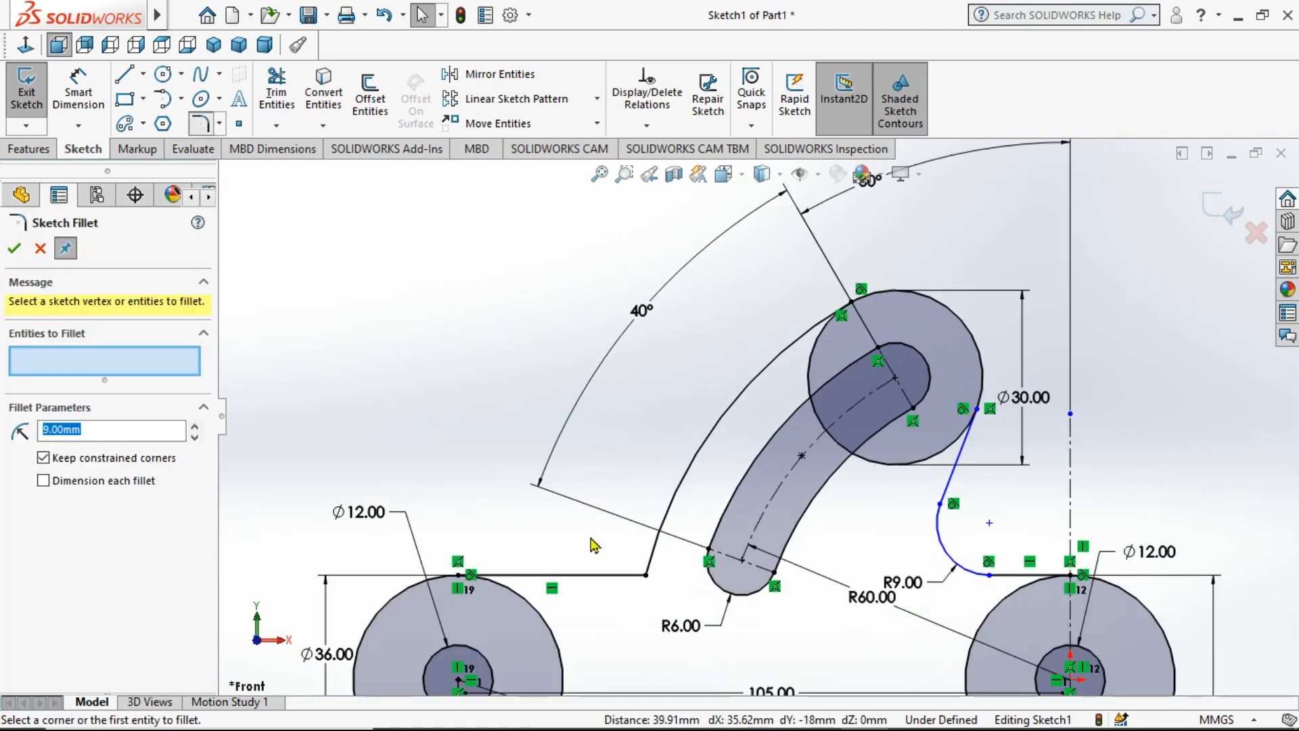
click(646, 579)
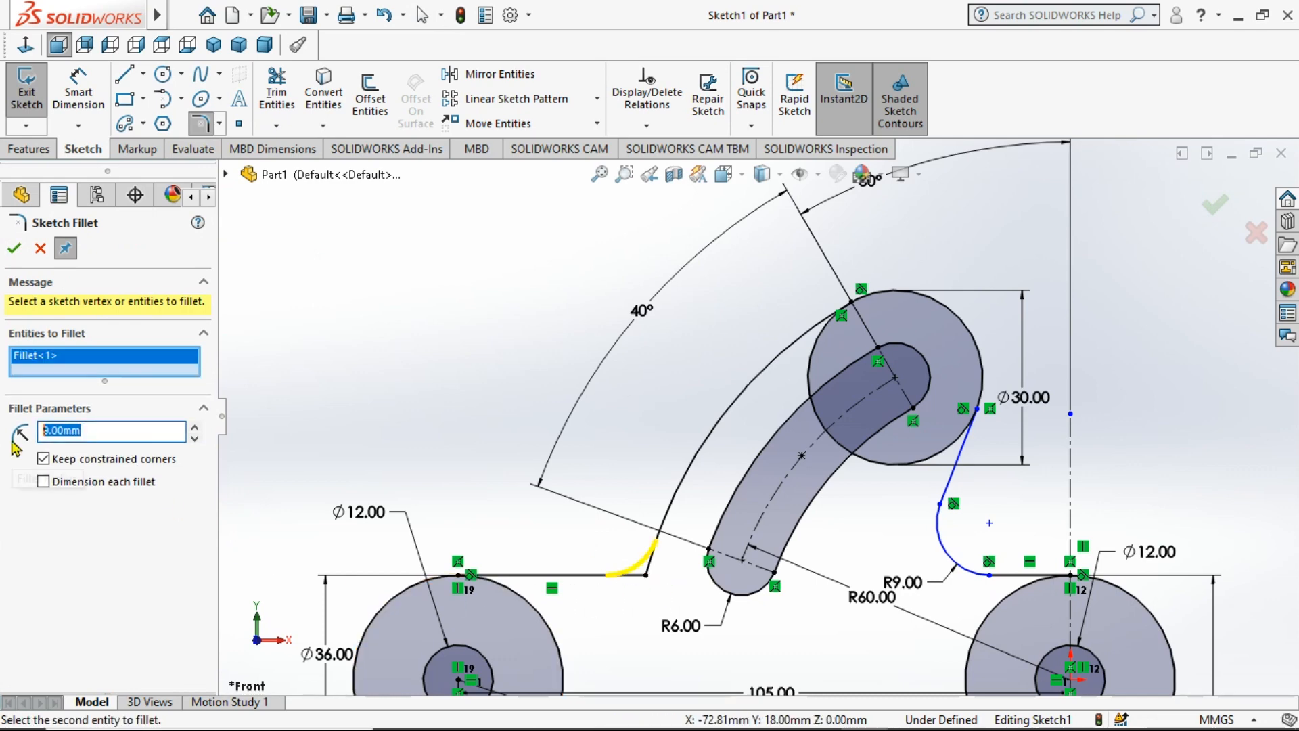
click(14, 249)
scroll(755, 419, up, 3)
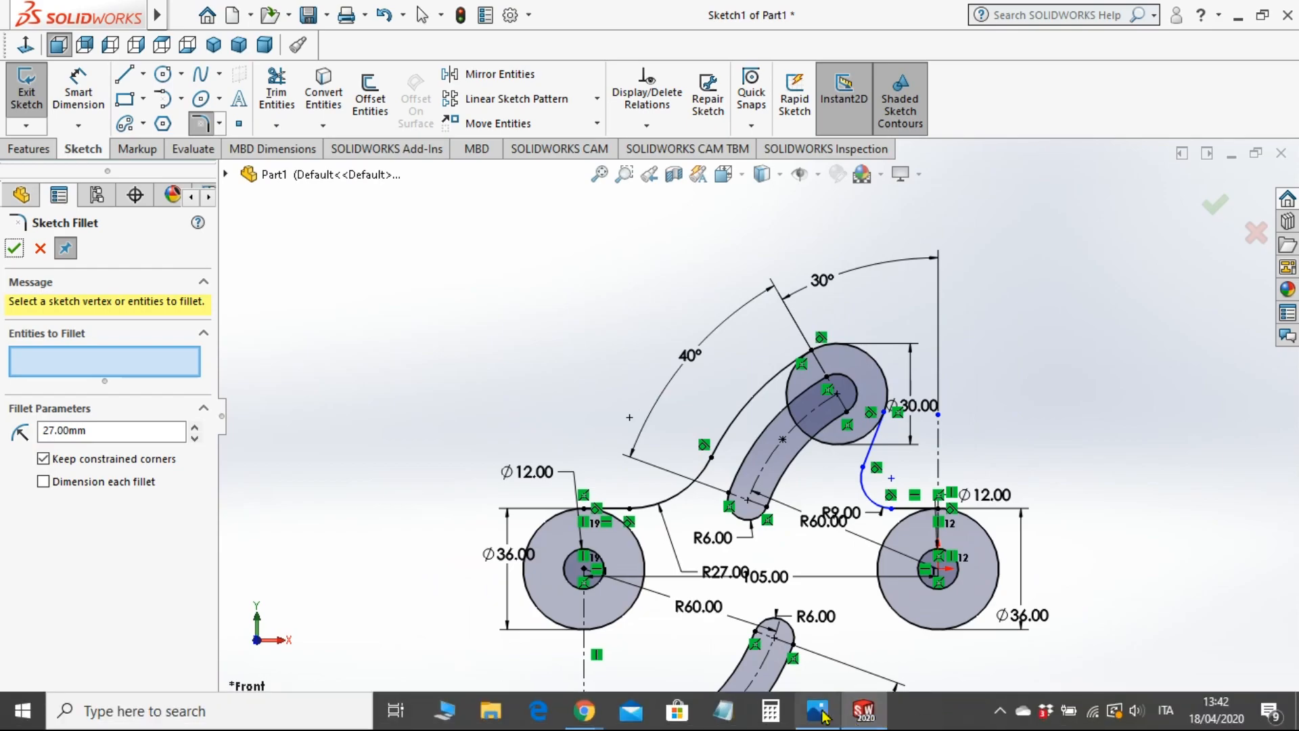
Step: Check slot.PNG in Photos for the fillet radii and the lower outline, and return to the SOLIDWORKS sketch with the fillet command closed
click(826, 715)
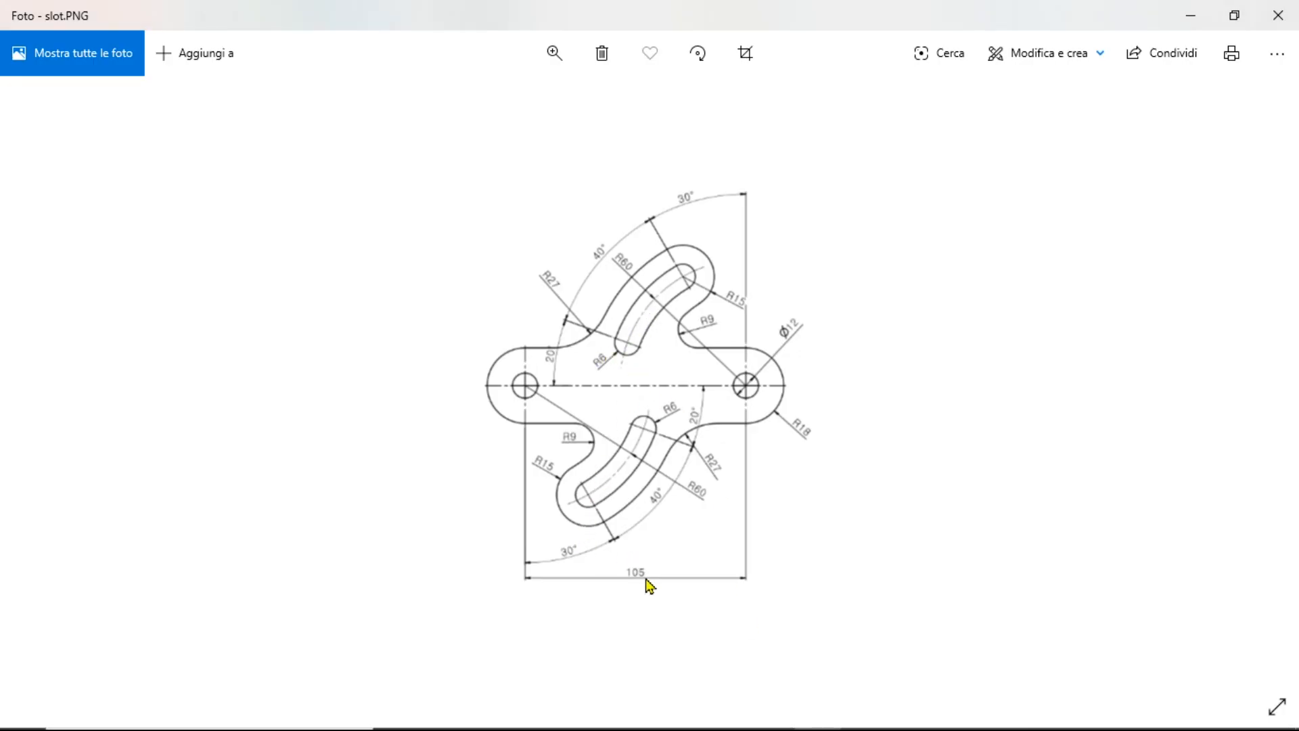
click(863, 710)
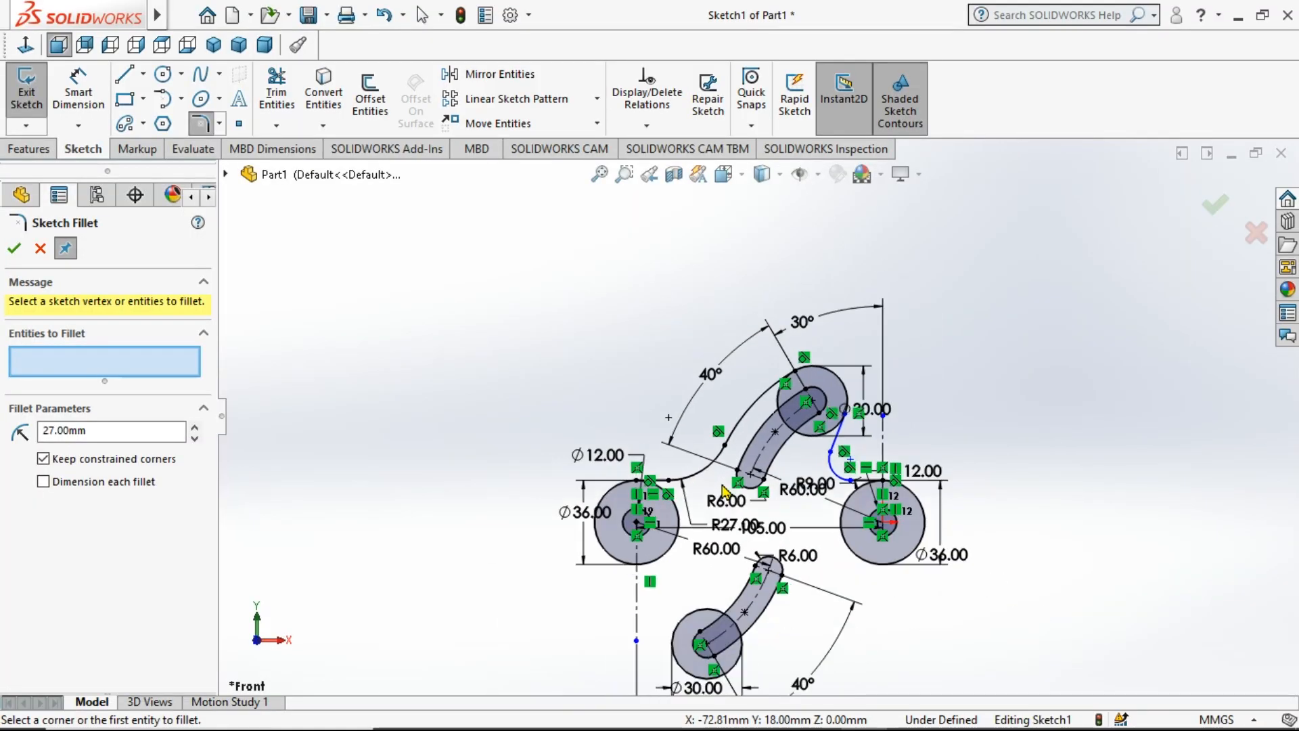
scroll(762, 669, down, 3)
click(39, 248)
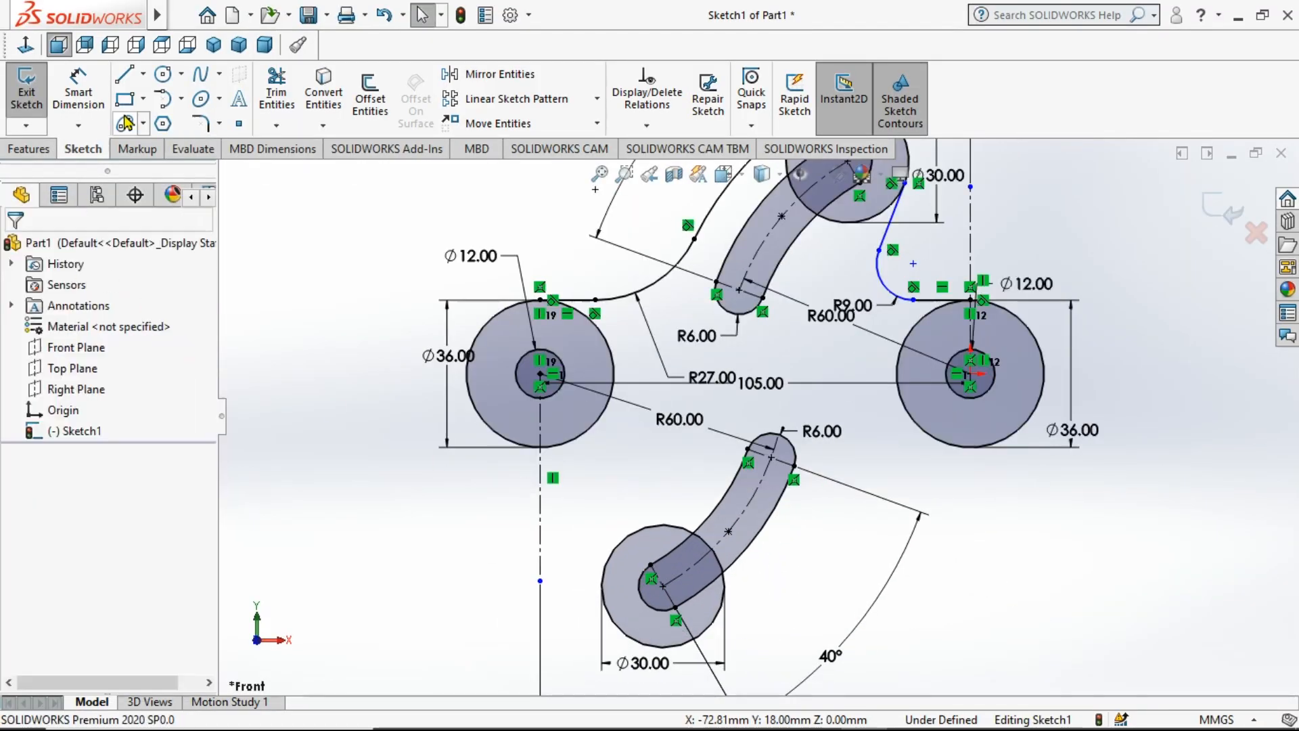
Step: Draw a horizontal line from the bottom of the left 36 mm circle to X −78 mm, continuing with an about 28 mm line to the lower 30 mm circle
click(125, 74)
click(540, 446)
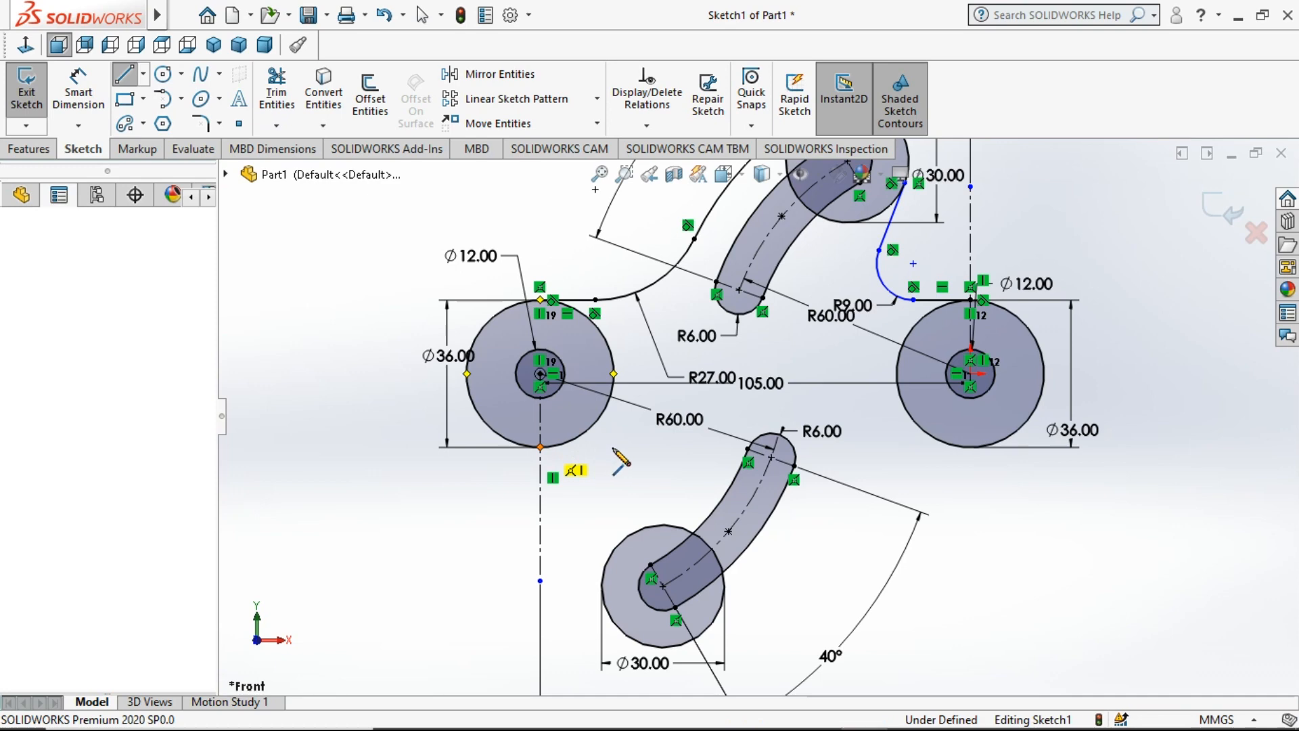
click(650, 447)
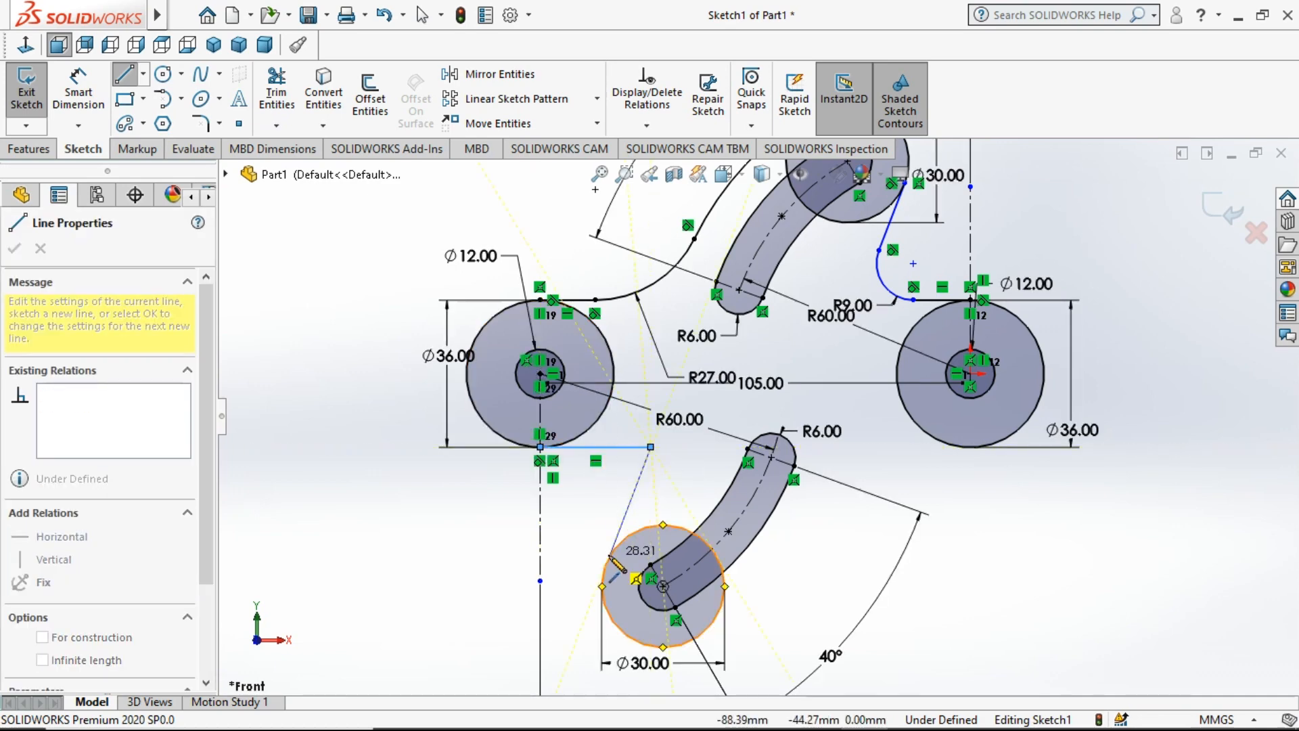
double_click(610, 553)
key(Escape)
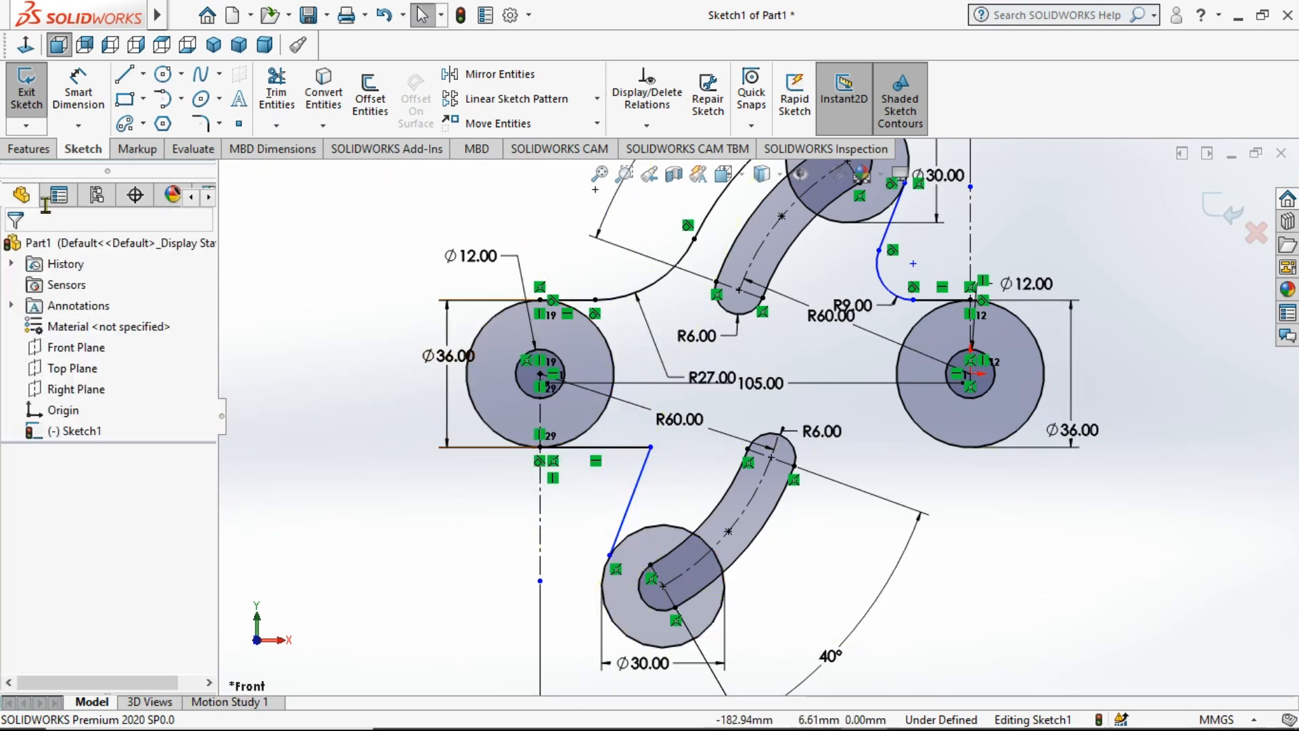
Step: Fillet the corner between the lower horizontal line and the slanted line with a 9 mm radius
click(200, 123)
click(648, 447)
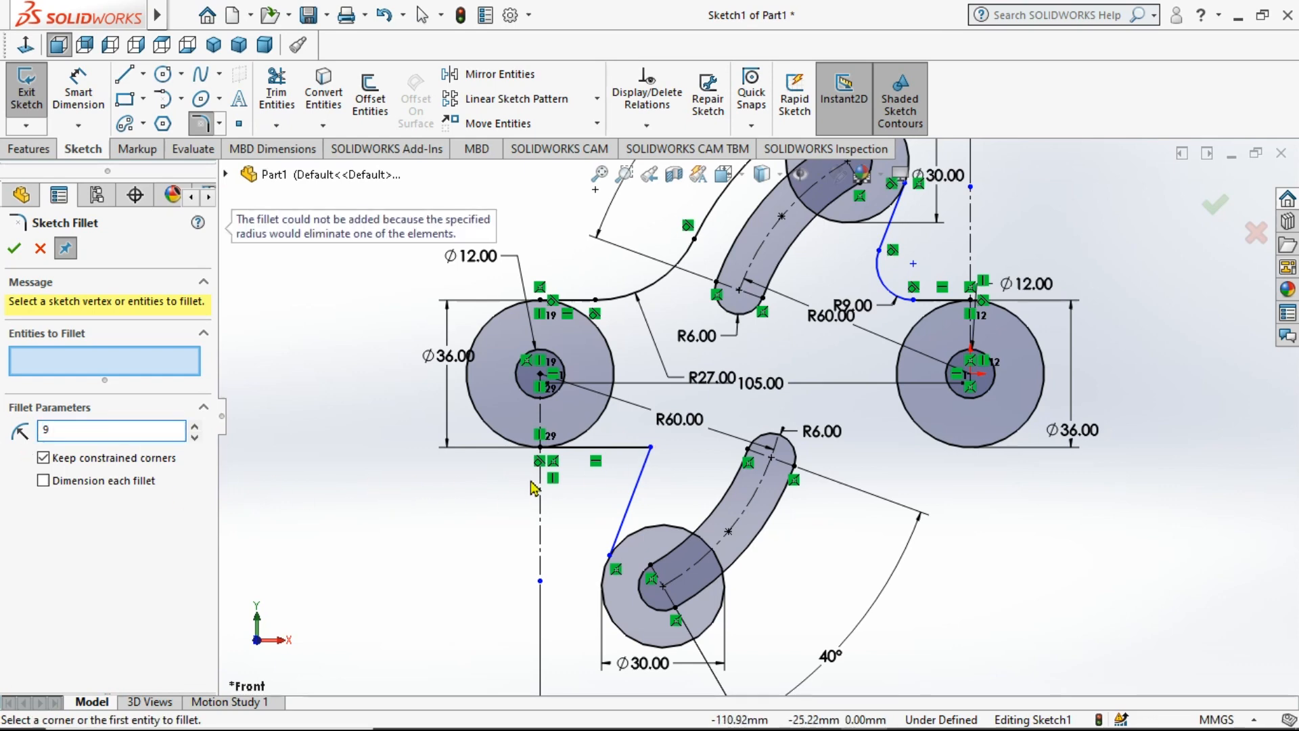
click(650, 448)
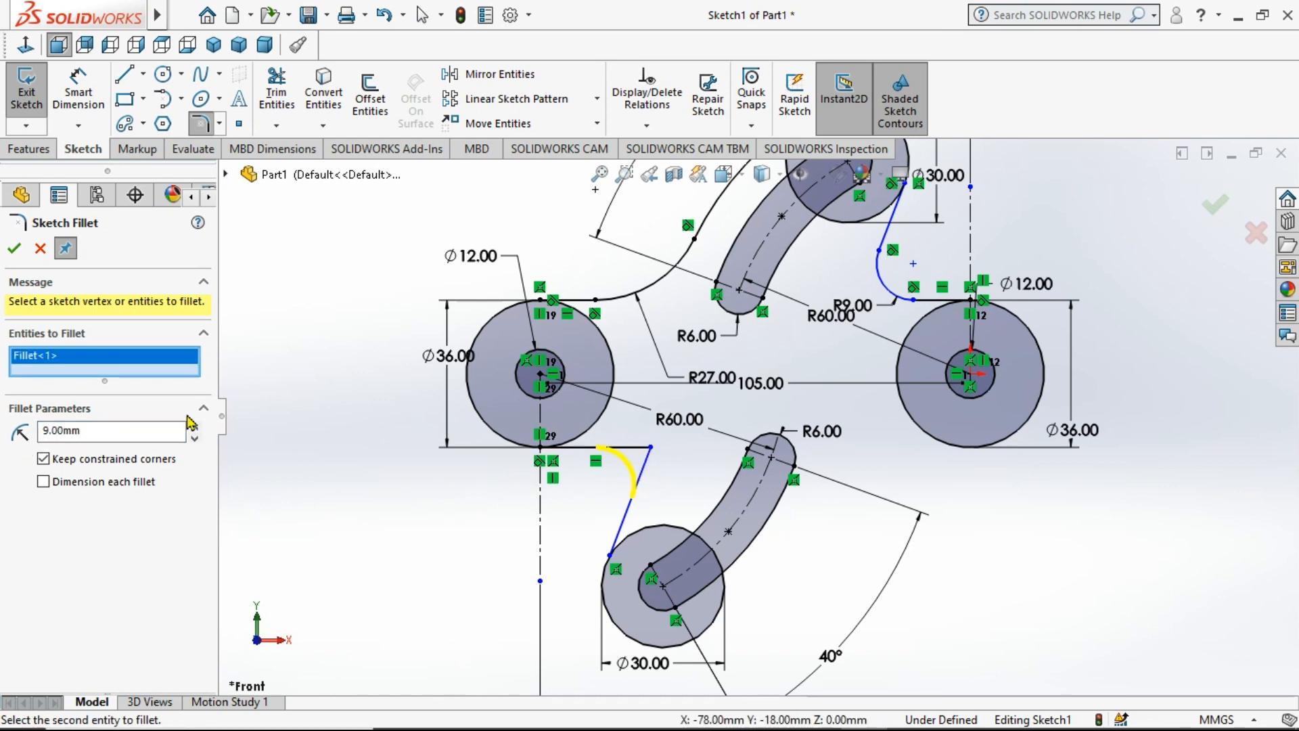
click(13, 248)
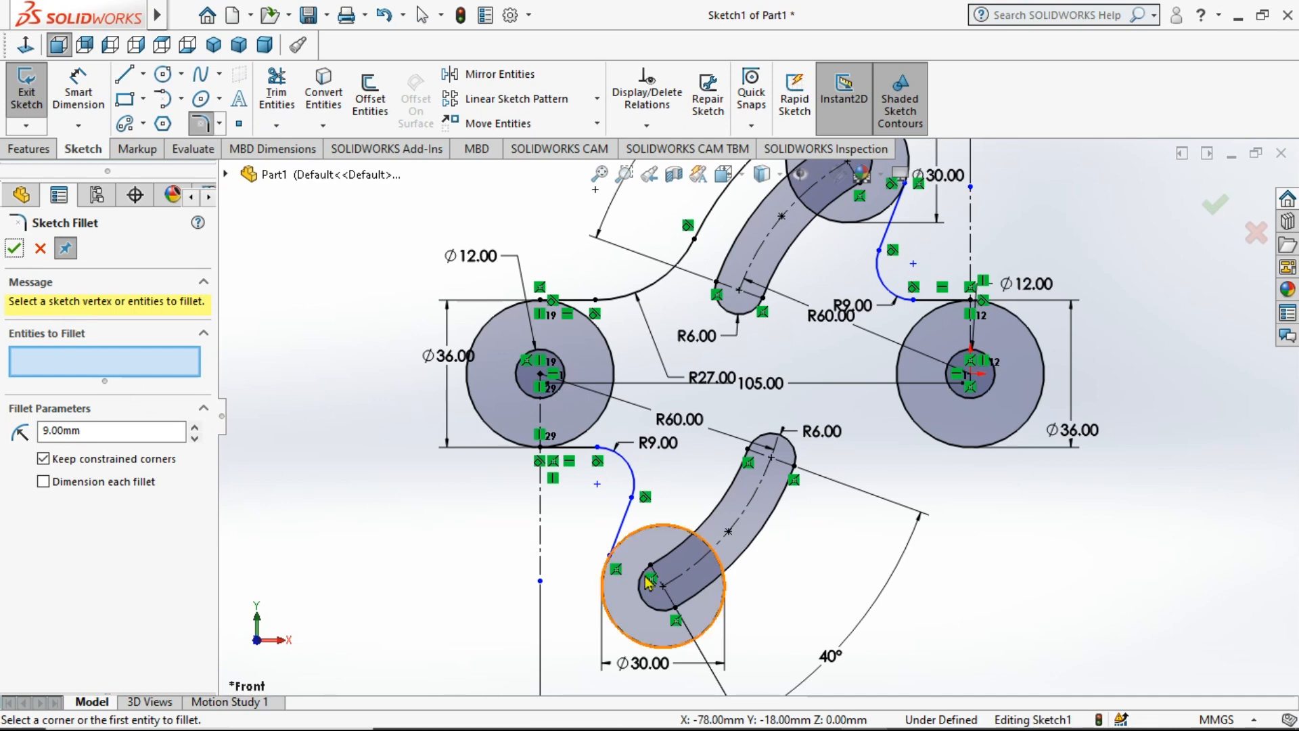
scroll(609, 568, down, 5)
key(Escape)
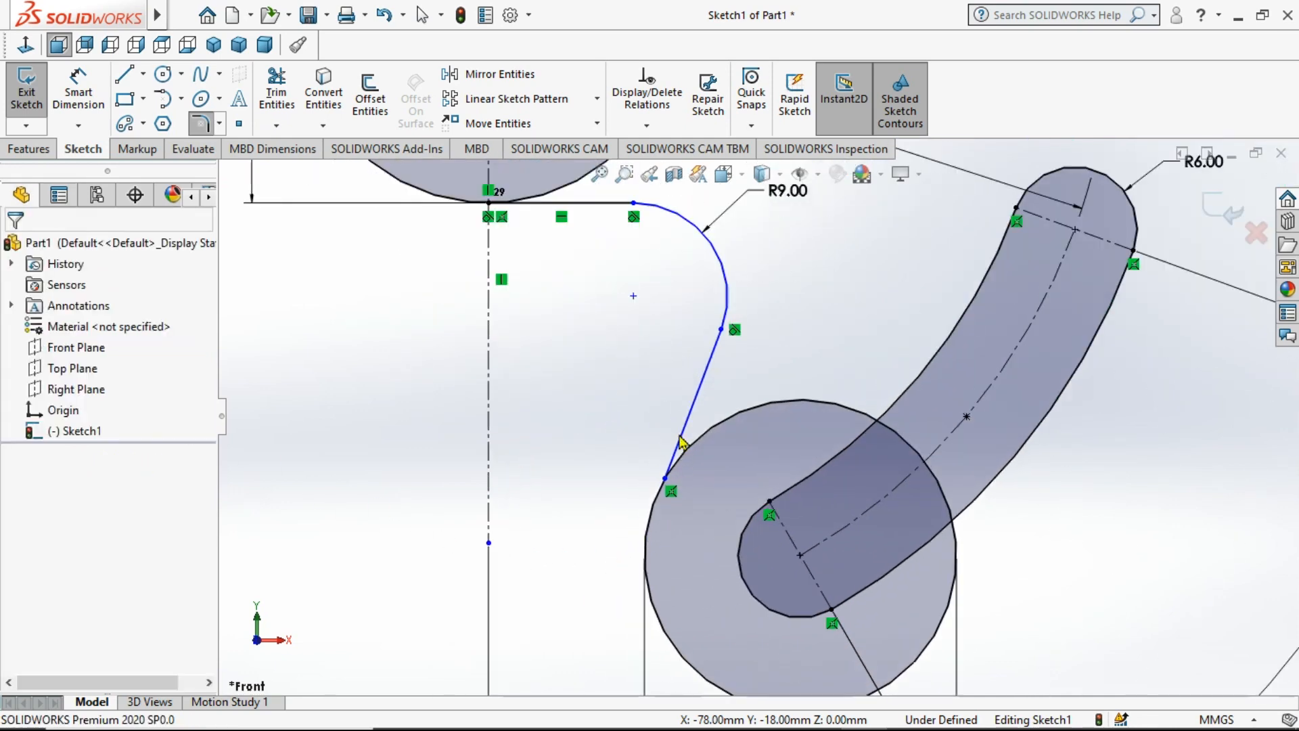
Step: Make the slanted line below the R9 fillet tangent to the lower 30 mm circle
click(690, 433)
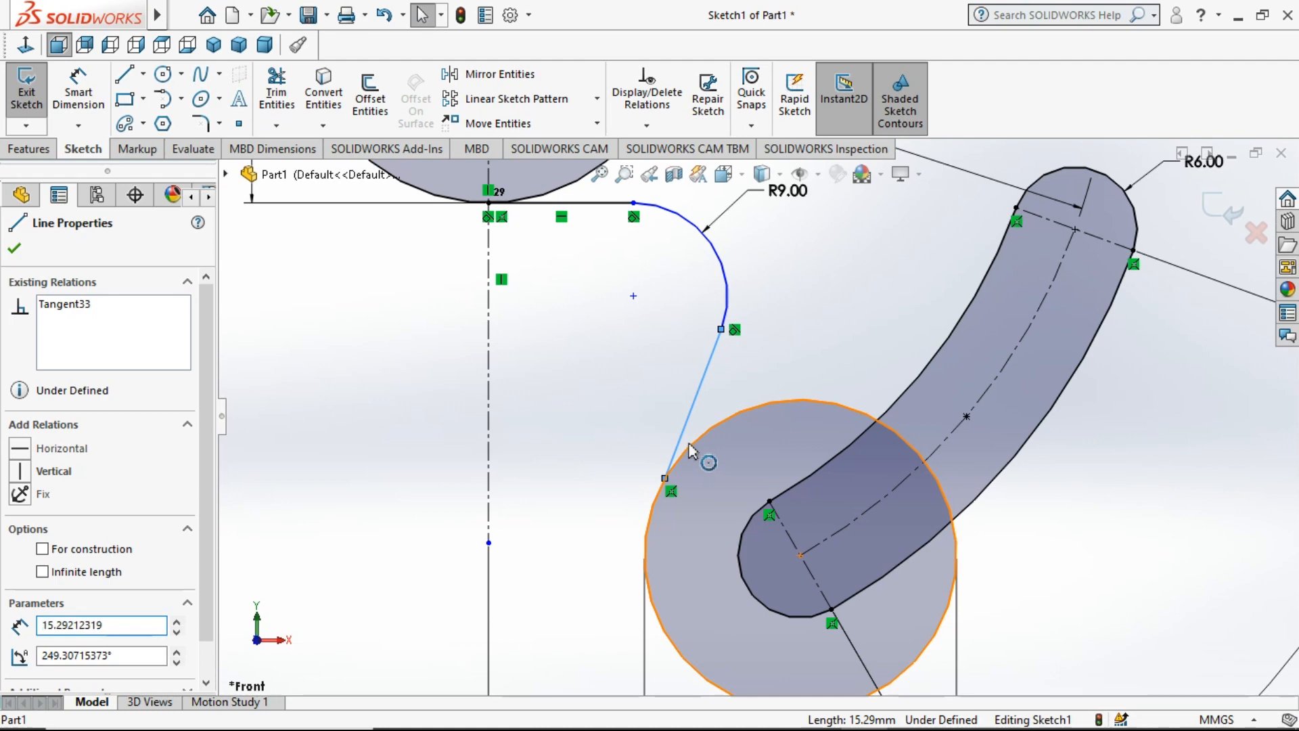
ctrl+click(684, 458)
click(20, 554)
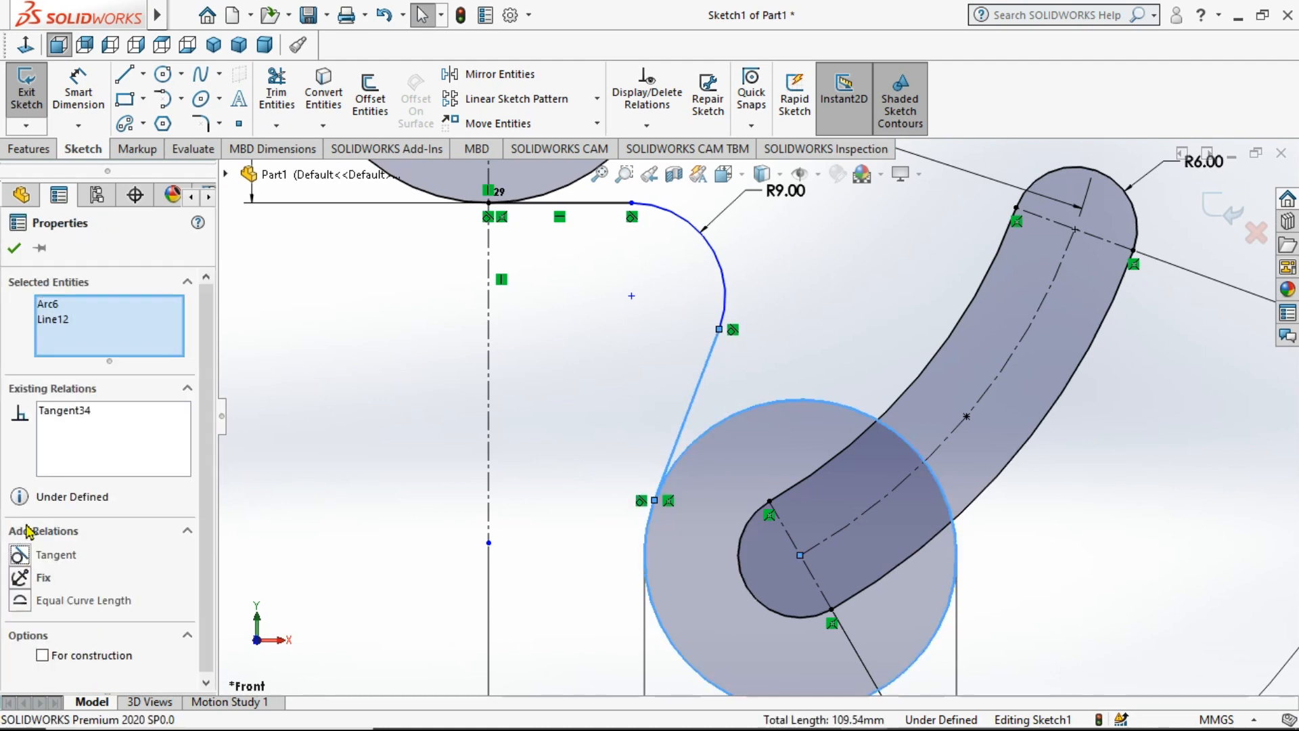
click(16, 249)
Step: Draw a horizontal line from the bottom of the right 36 mm circle to X −30 mm, continuing with an about 50 mm radius arc to the lower 30 mm circle
scroll(581, 482, up, 5)
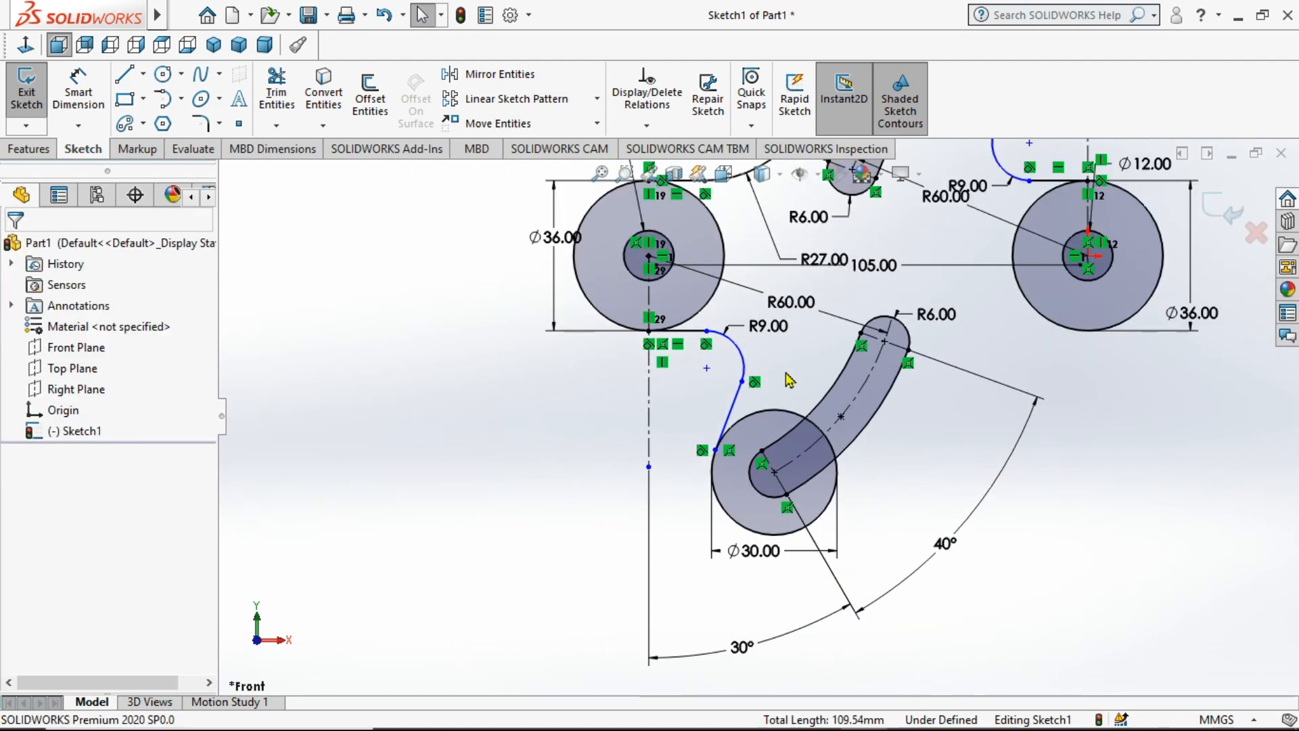
scroll(788, 379, up, 2)
scroll(1047, 229, down, 2)
scroll(803, 580, up, 1)
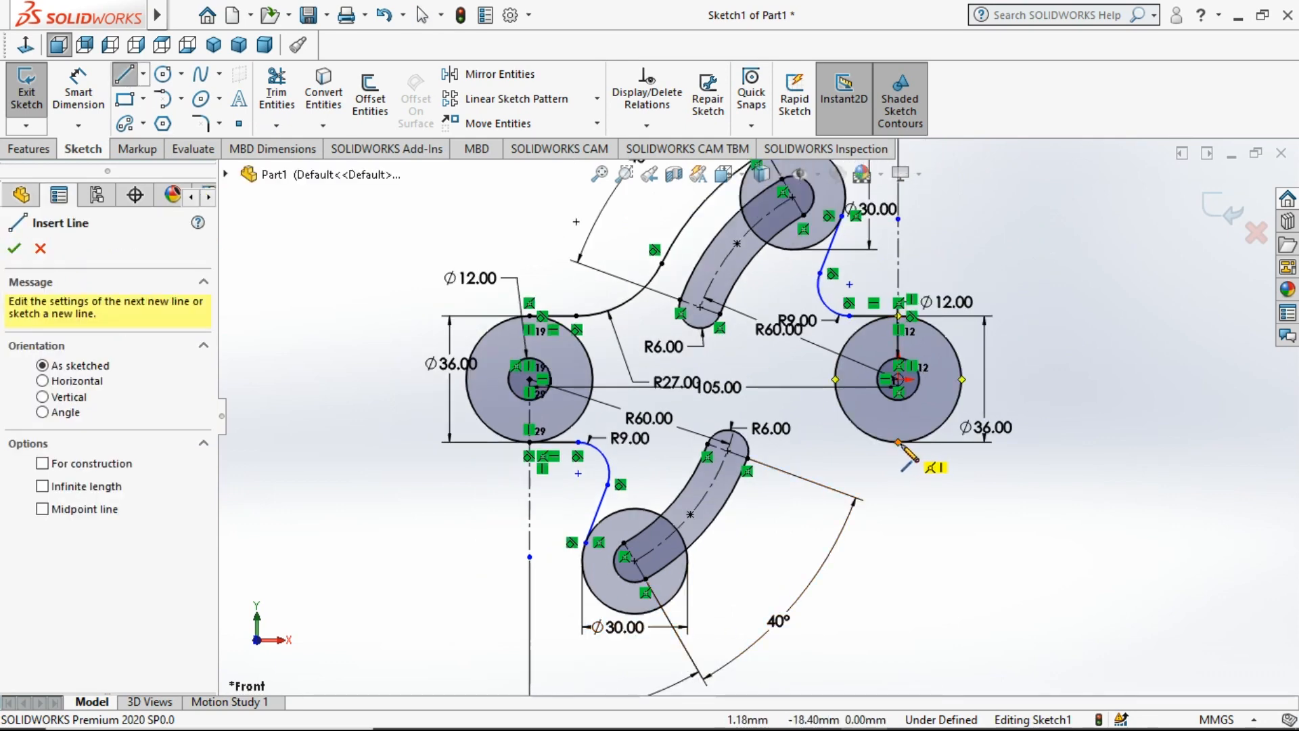
click(898, 442)
click(794, 444)
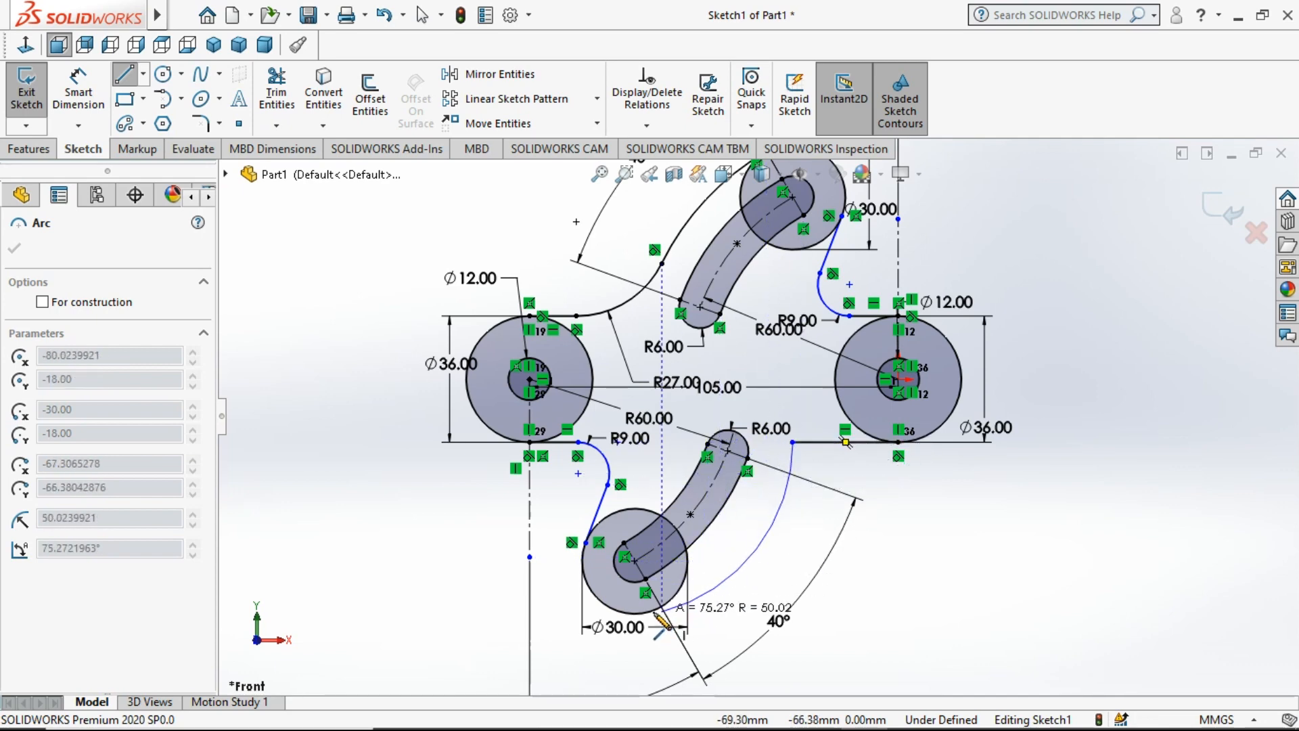
click(650, 614)
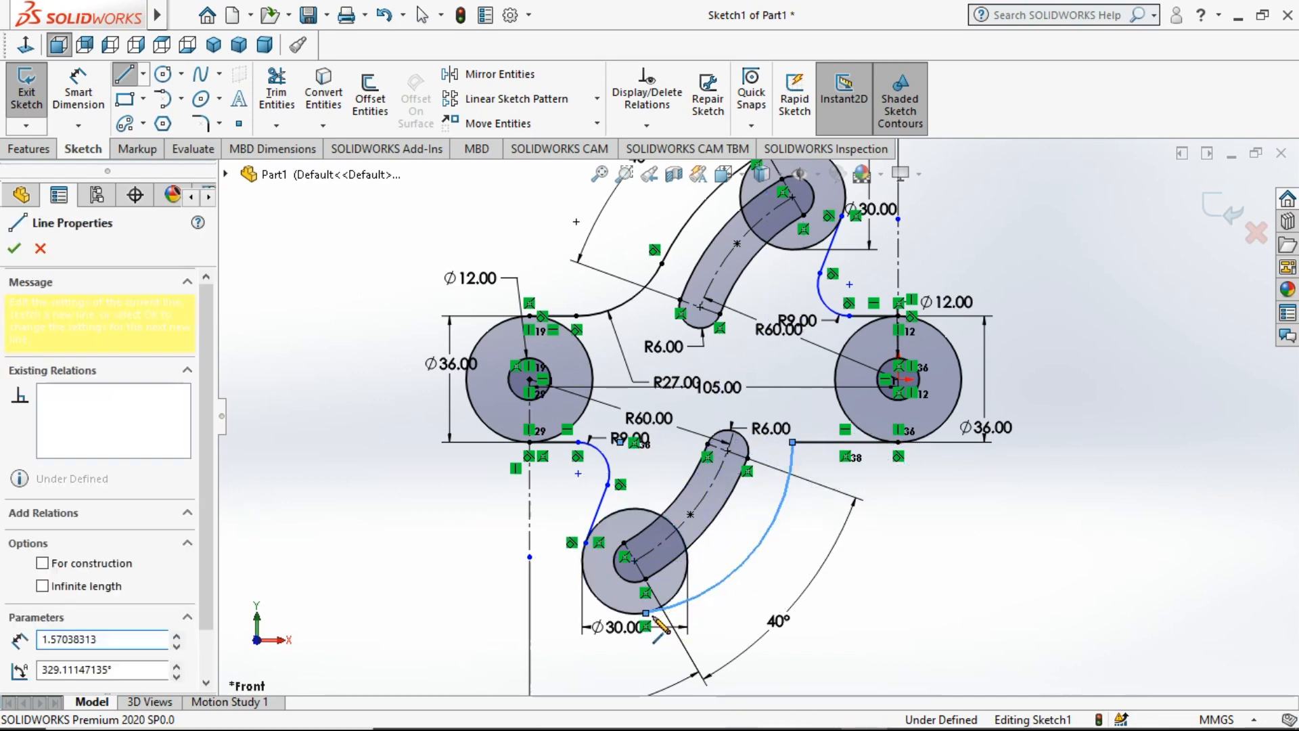
key(Escape)
Step: Make the new outer arc tangent to the lower 30 mm circle
scroll(650, 618, down, 5)
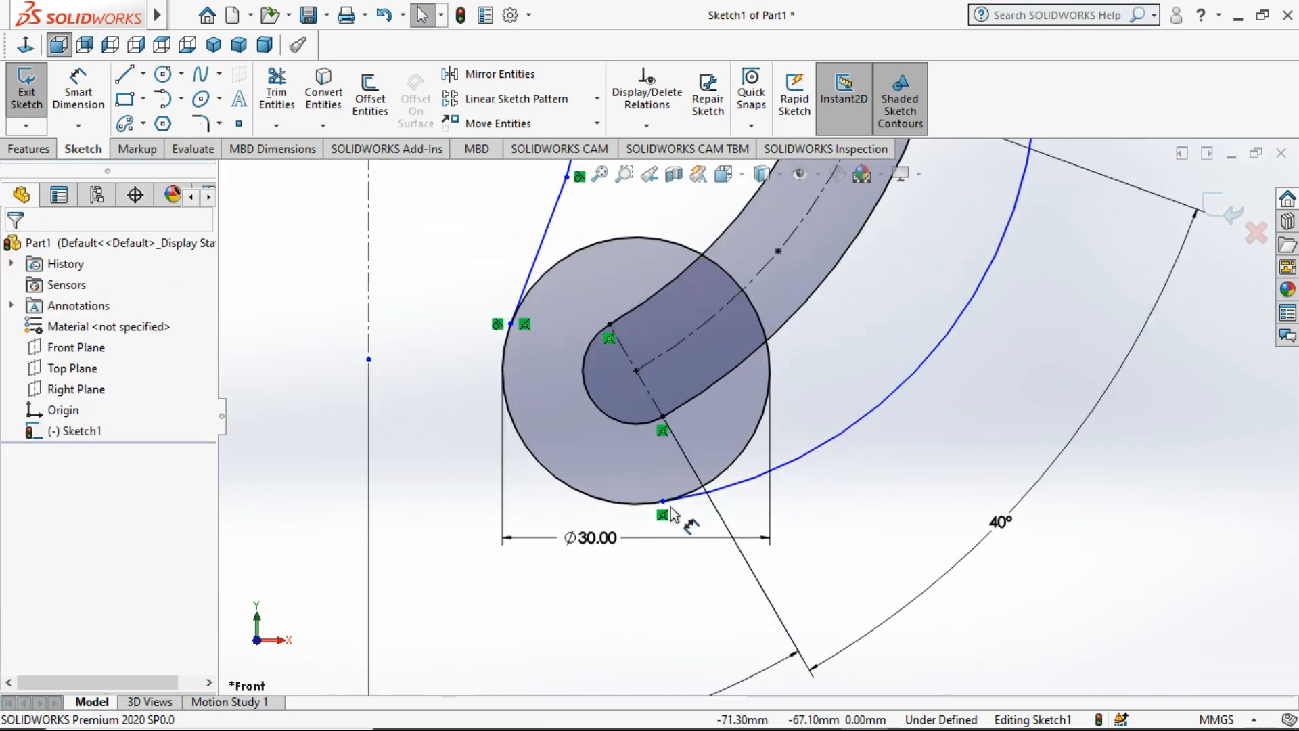
click(741, 490)
click(739, 471)
ctrl+click(749, 481)
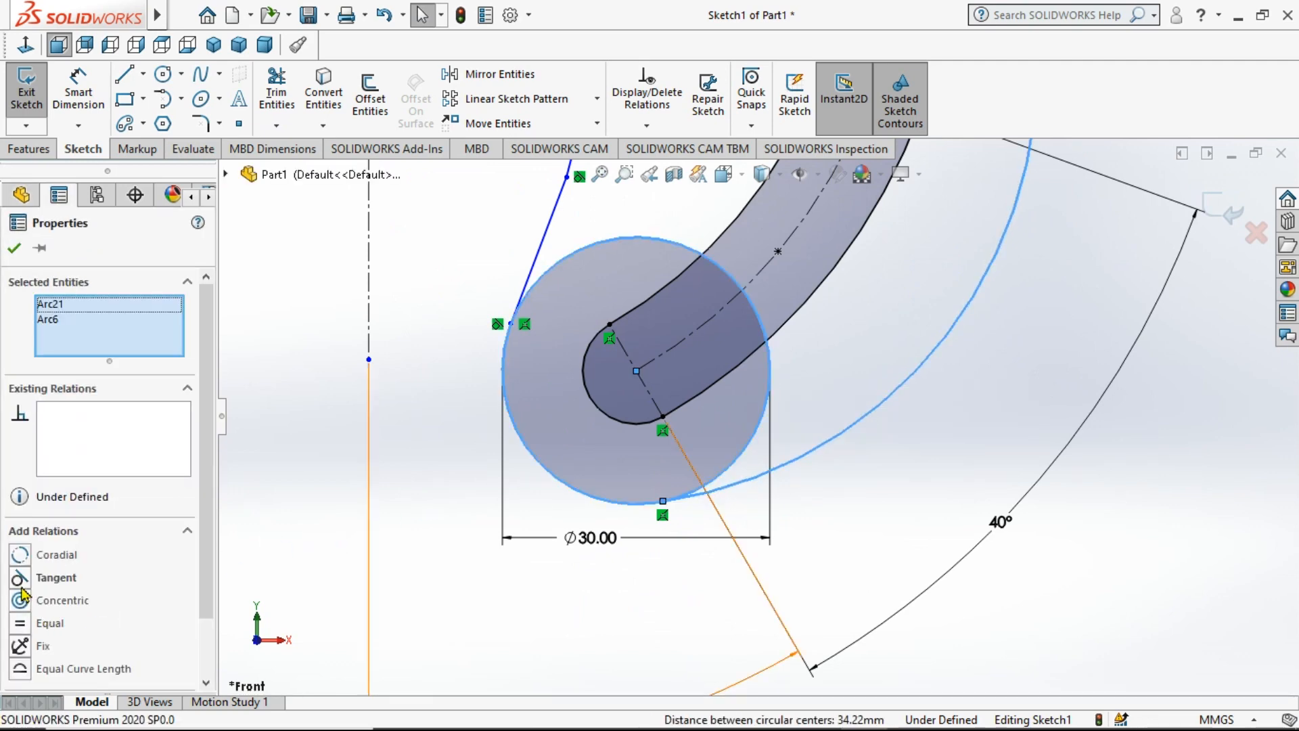
click(20, 578)
click(13, 248)
Step: Make the centre point of the lower outer arc coincident with the centre of the left 12 mm hole
scroll(411, 516, up, 3)
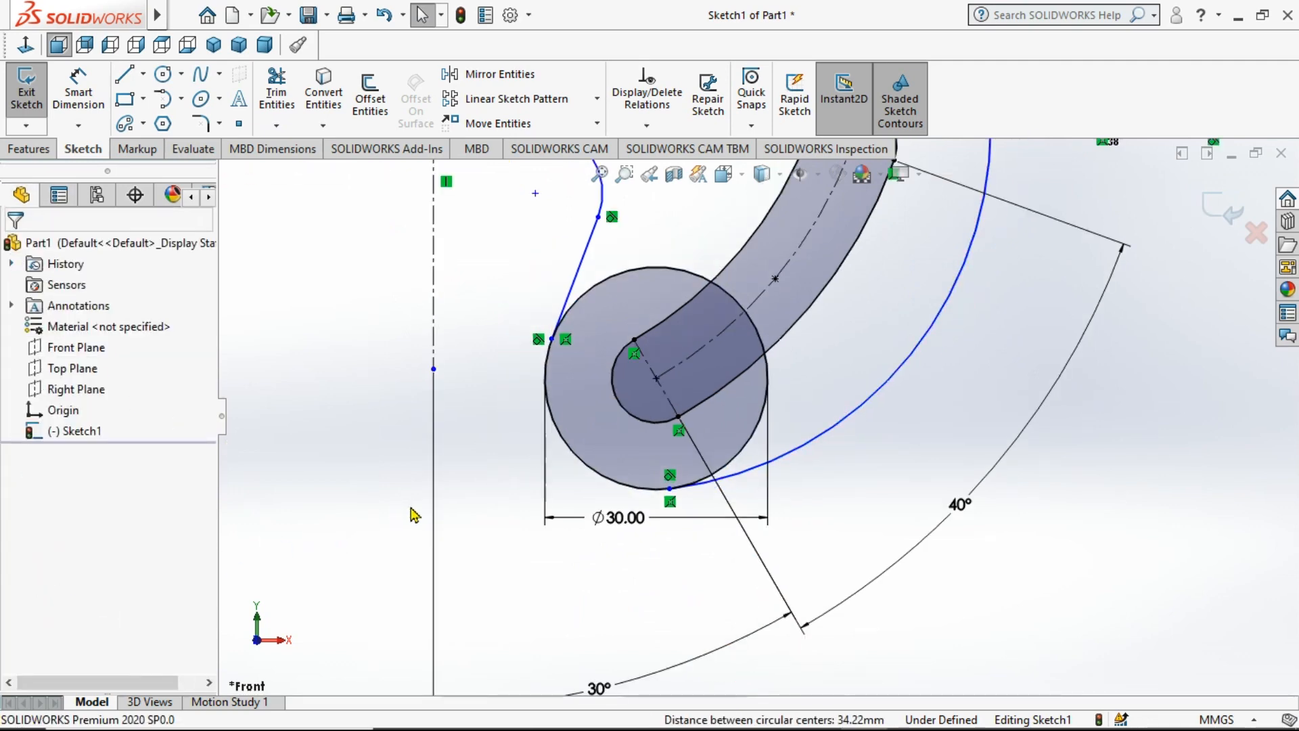
scroll(897, 304, down, 2)
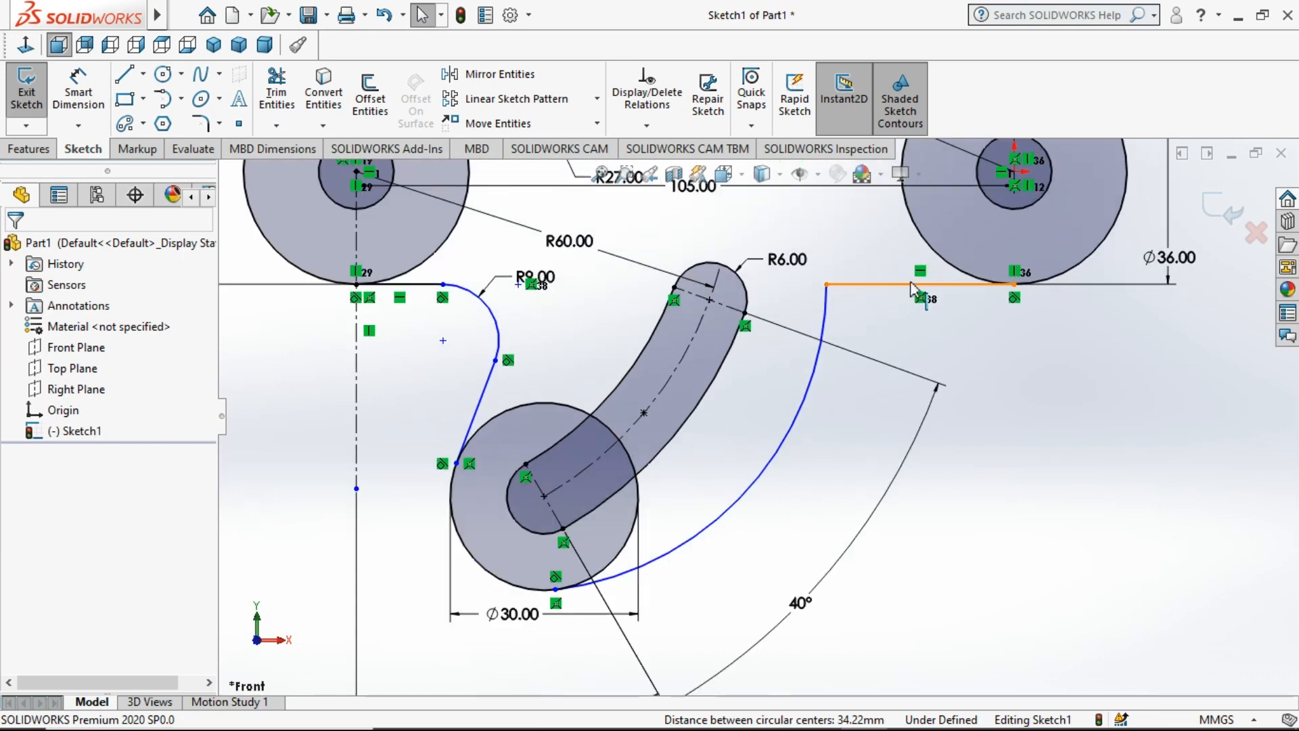
click(751, 467)
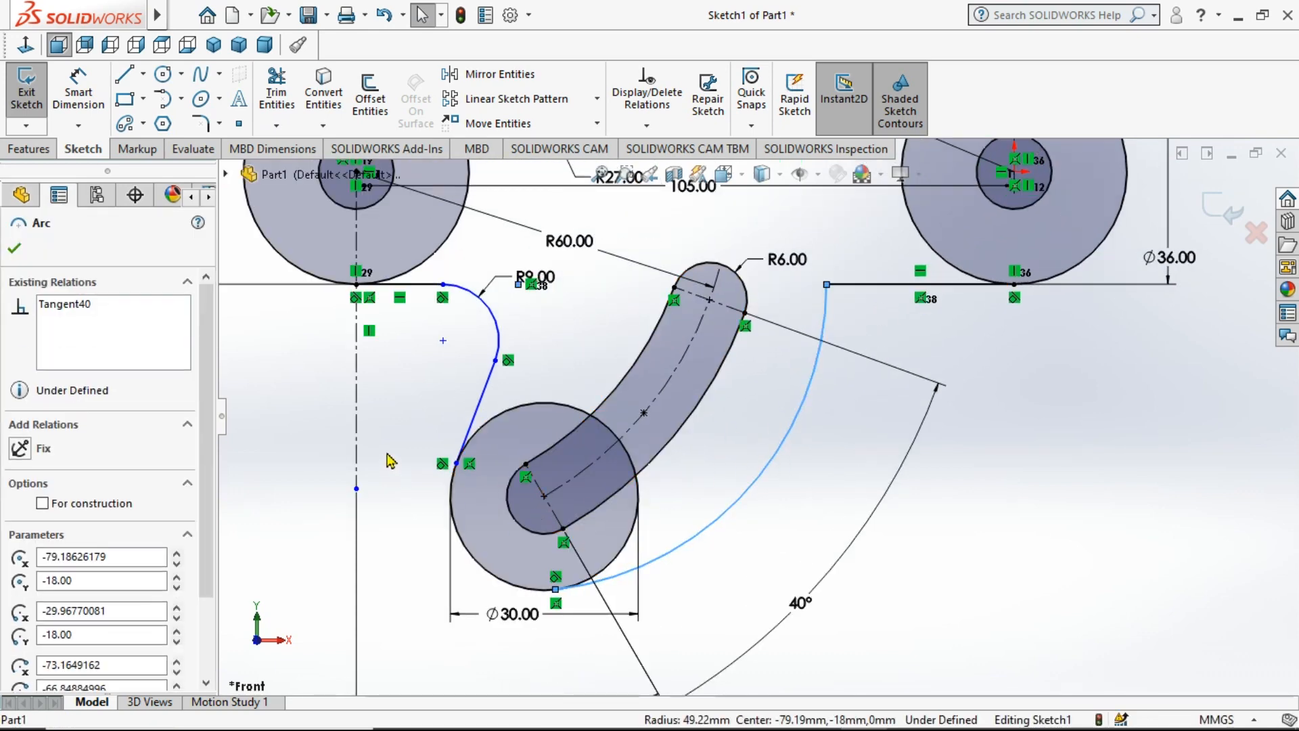
click(409, 457)
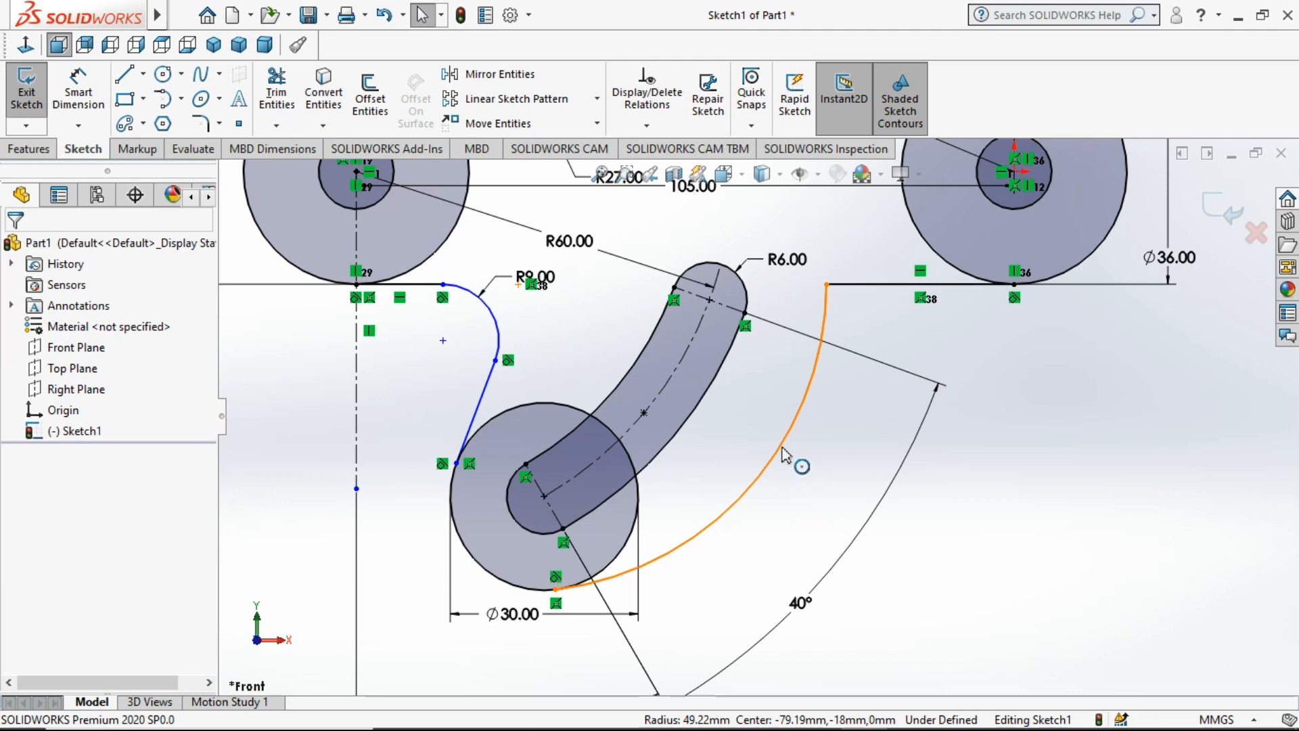
click(778, 440)
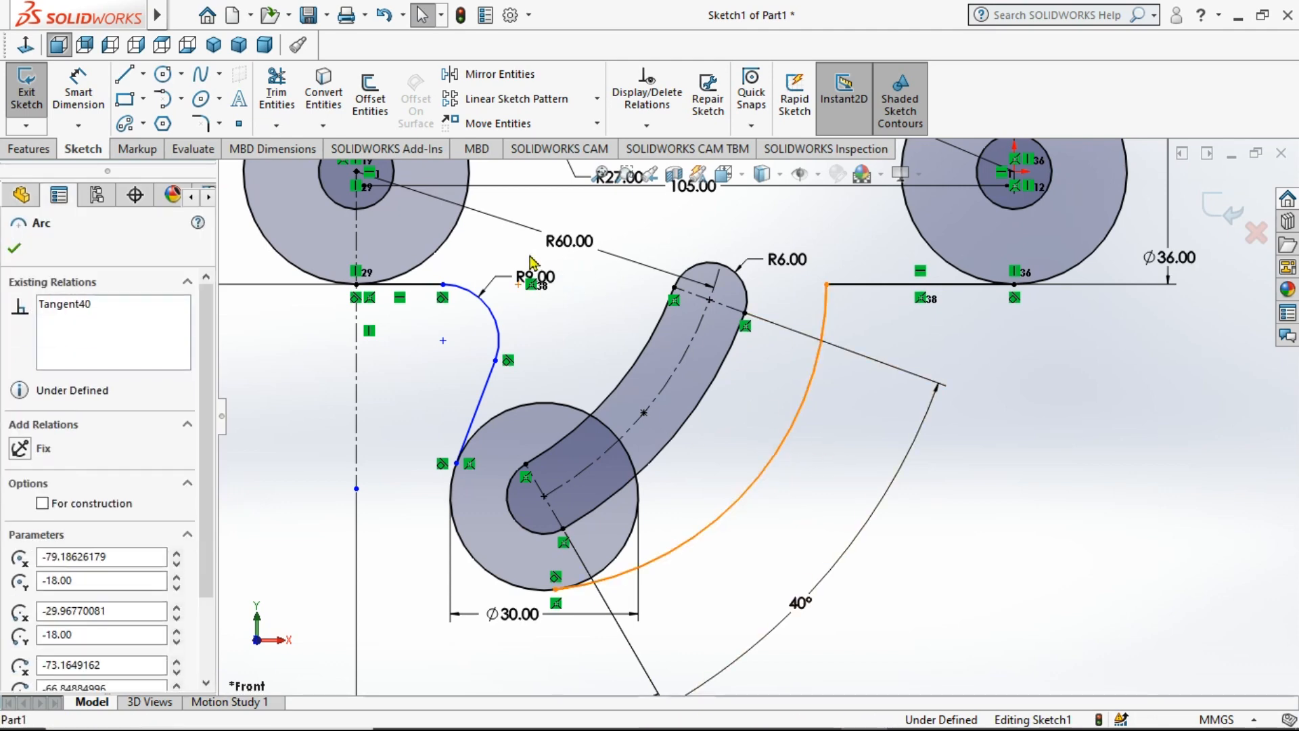
scroll(527, 297, down, 6)
click(622, 358)
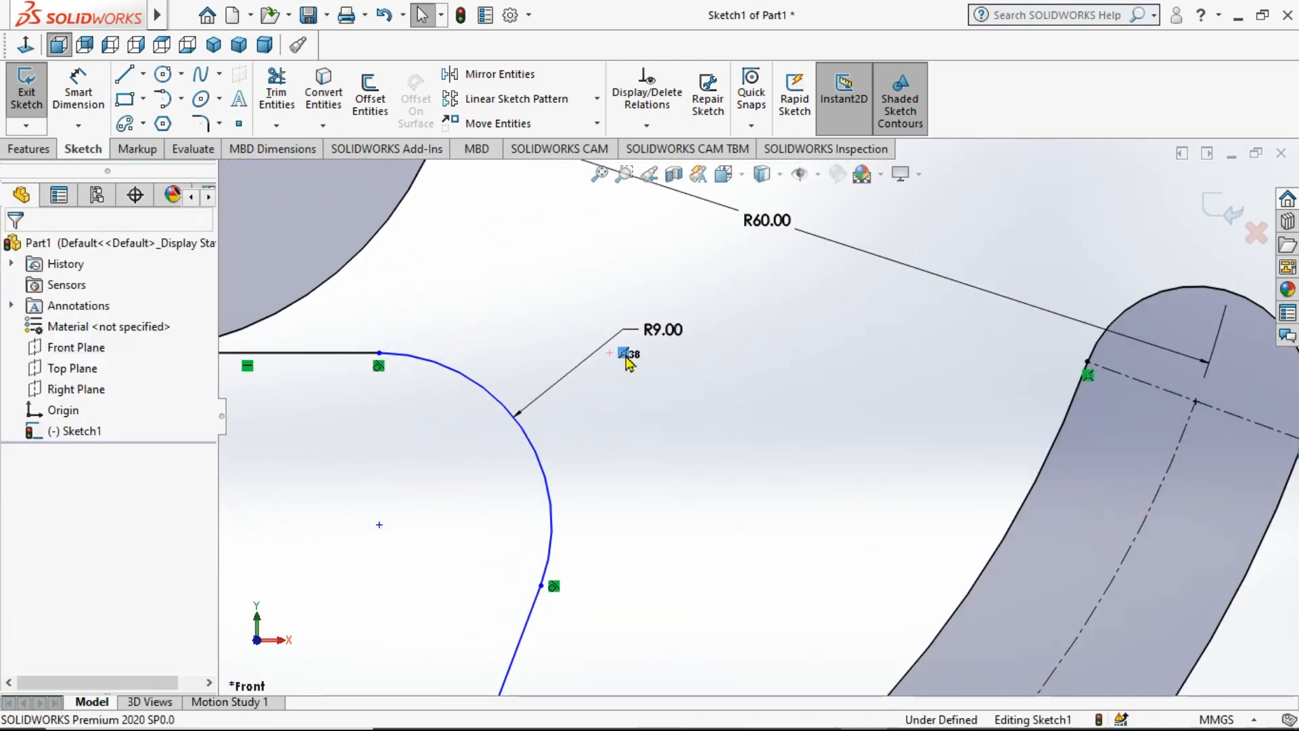
click(609, 352)
scroll(528, 366, up, 6)
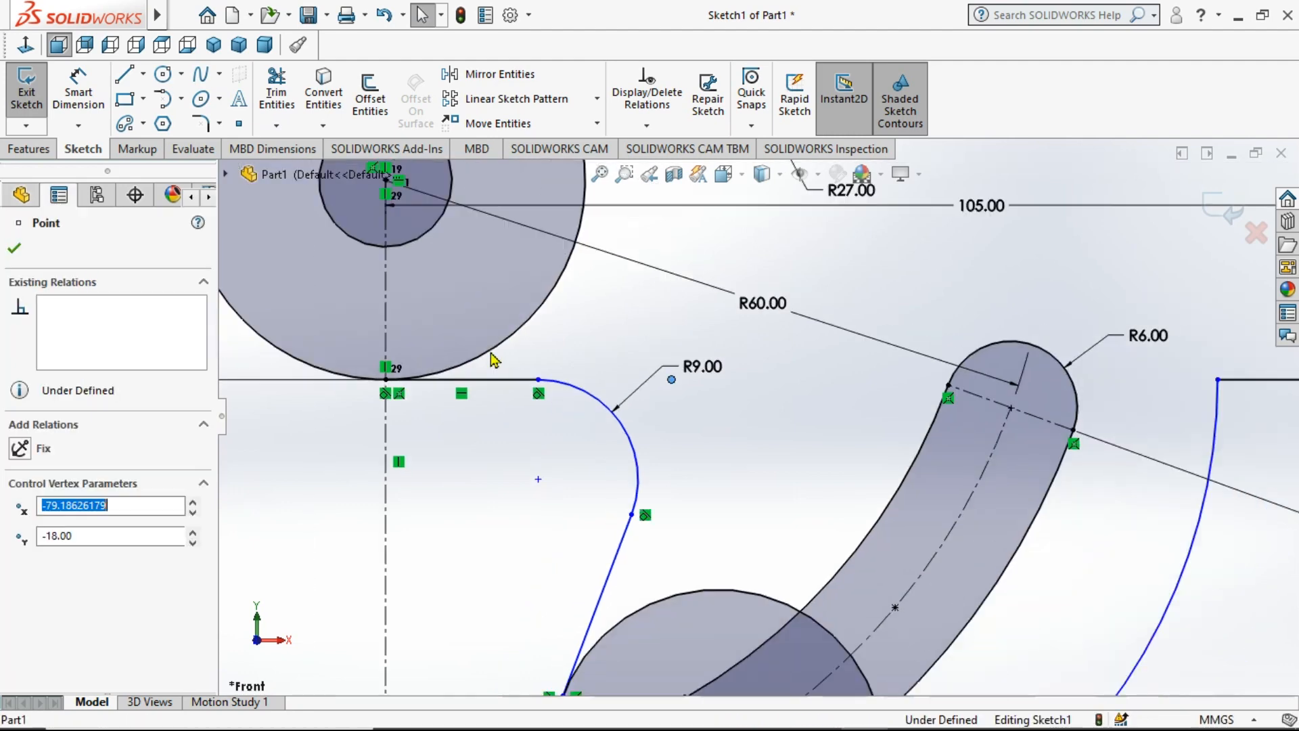
ctrl+click(575, 303)
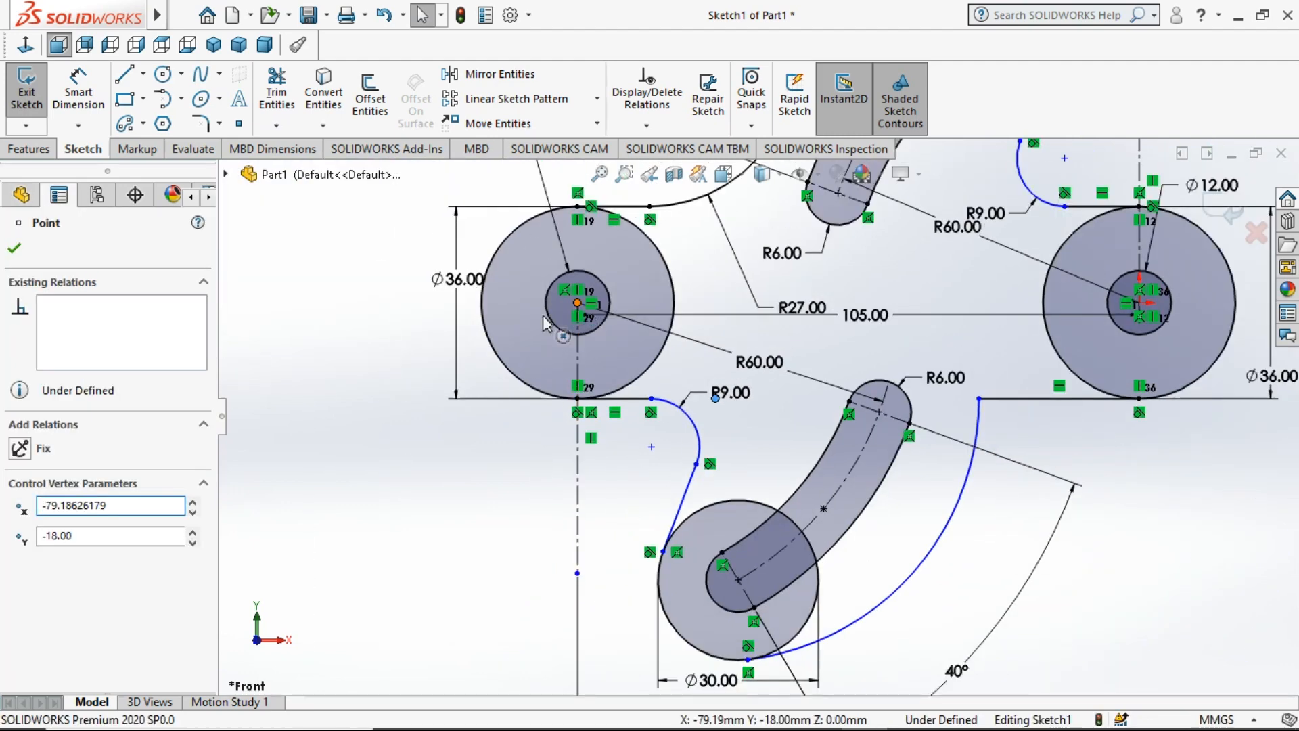
click(30, 623)
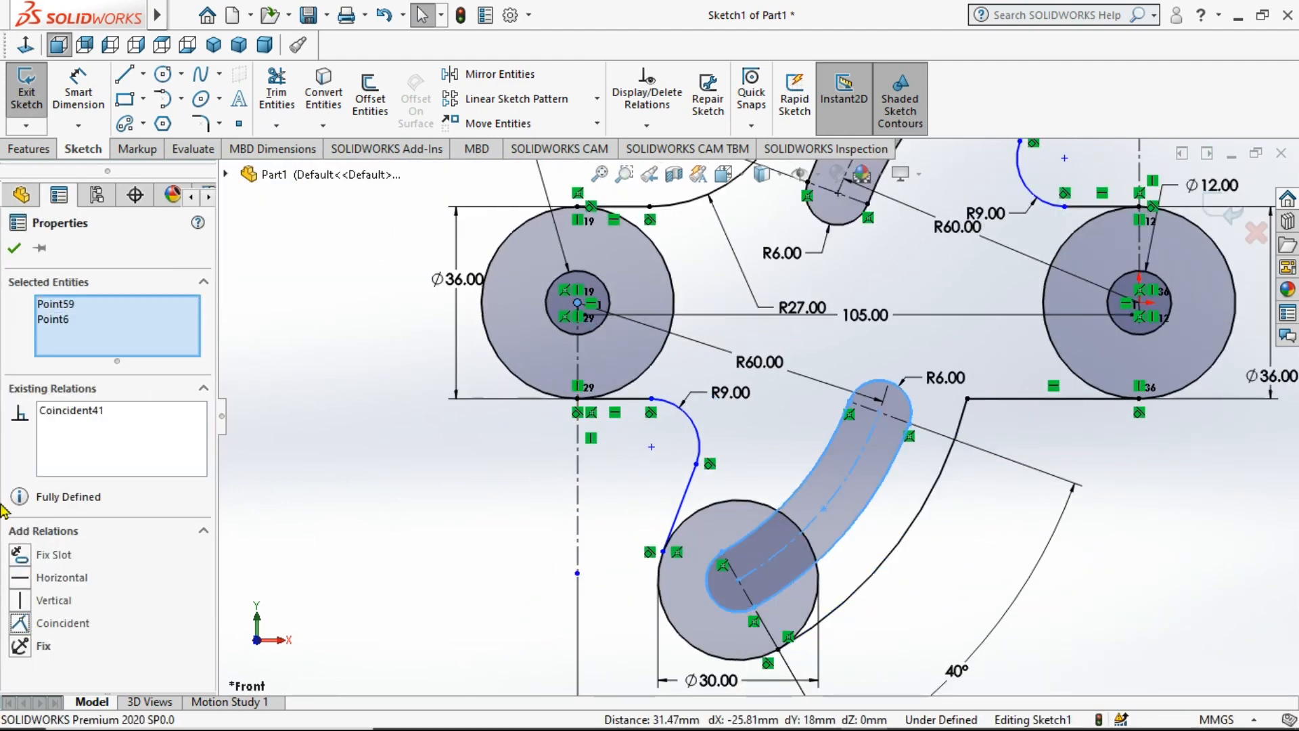
click(16, 249)
scroll(722, 475, up, 1)
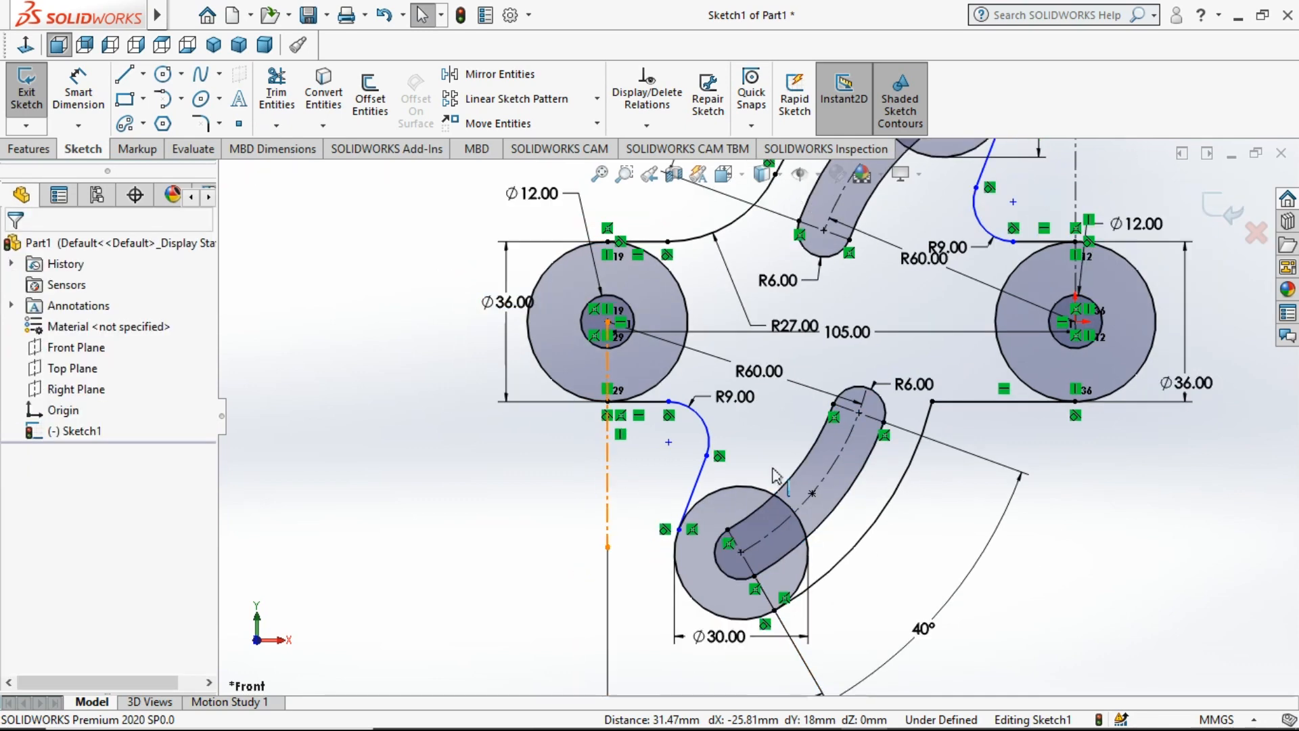
Step: Fillet the corner between the lower outer arc and the right horizontal line with a 27 mm radius, and move its dimension below the fillet
scroll(971, 425, down, 2)
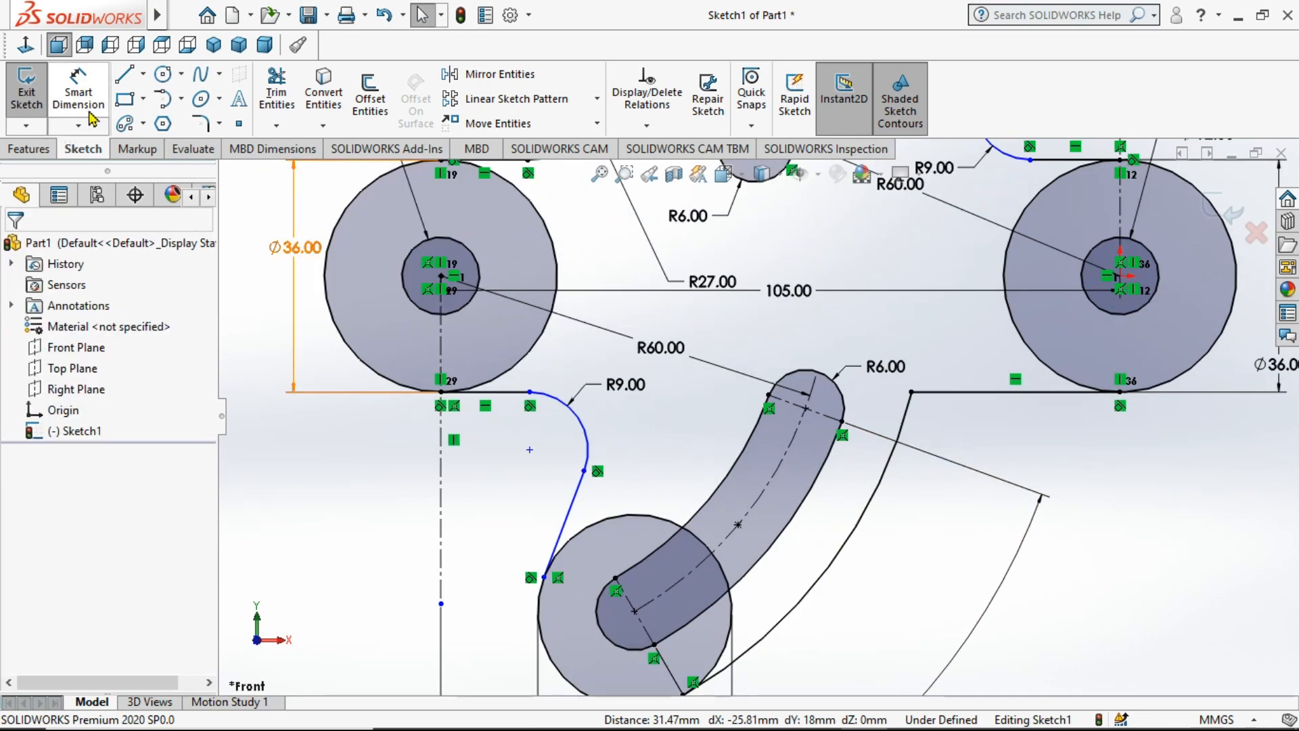
click(199, 123)
click(913, 397)
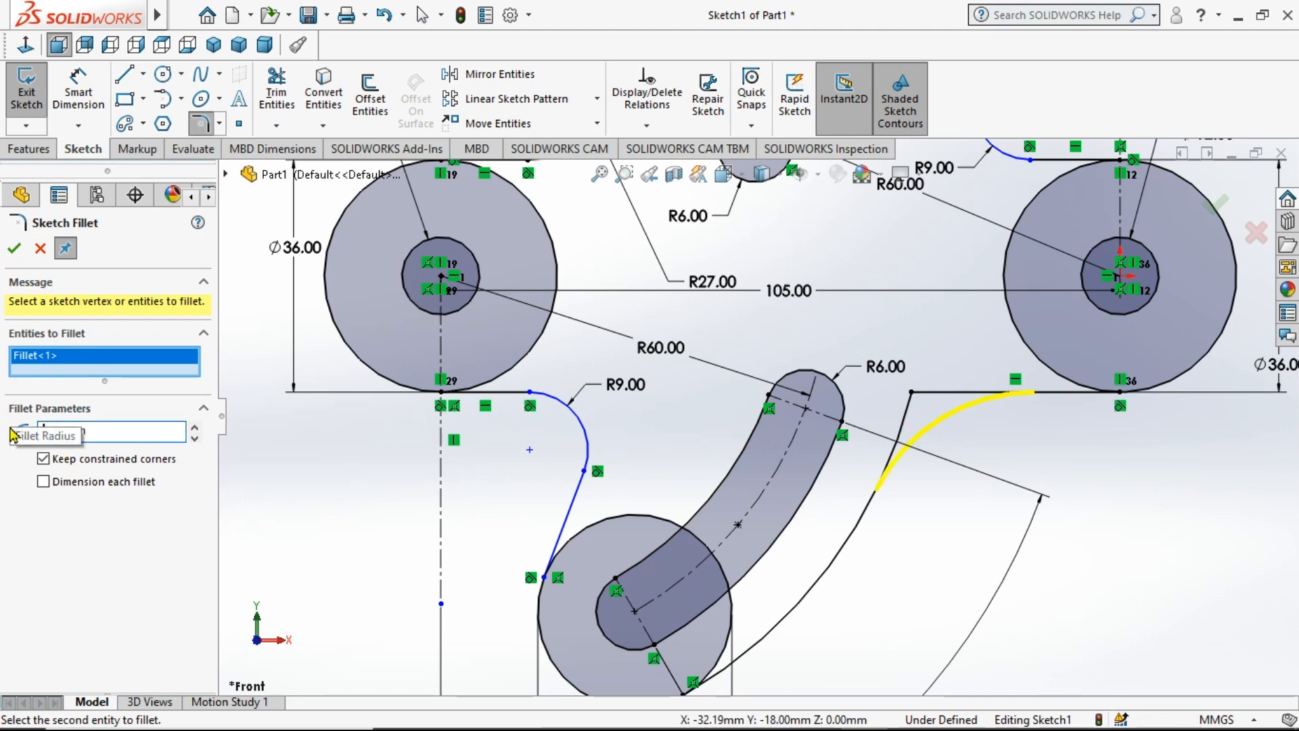
click(14, 249)
scroll(757, 414, up, 2)
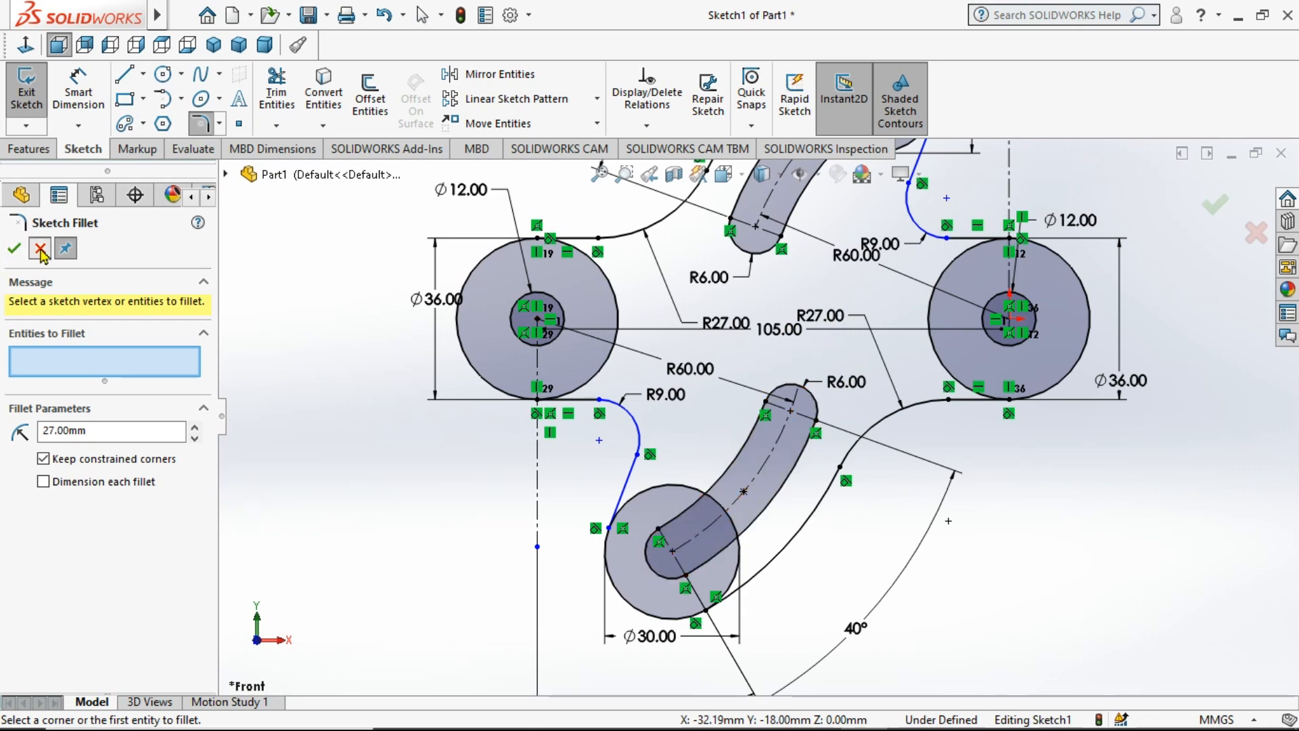
click(40, 249)
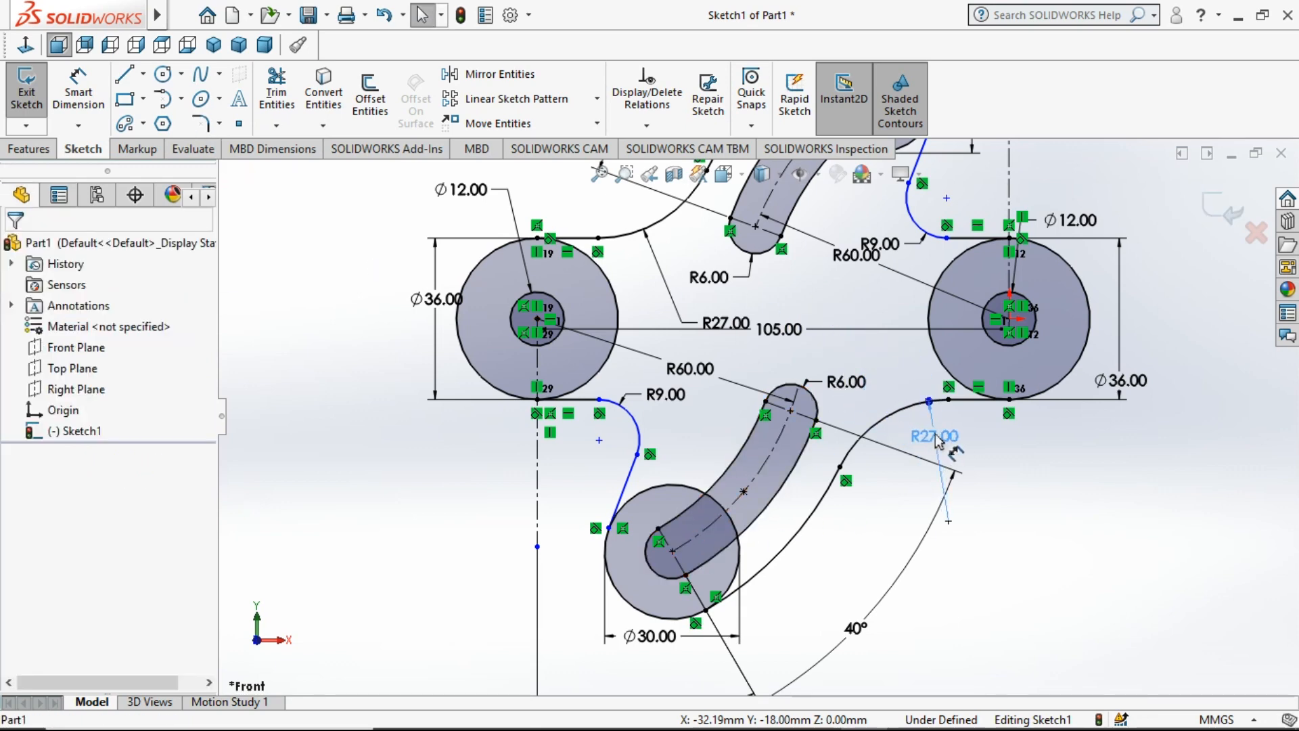
click(937, 440)
scroll(729, 406, down, 3)
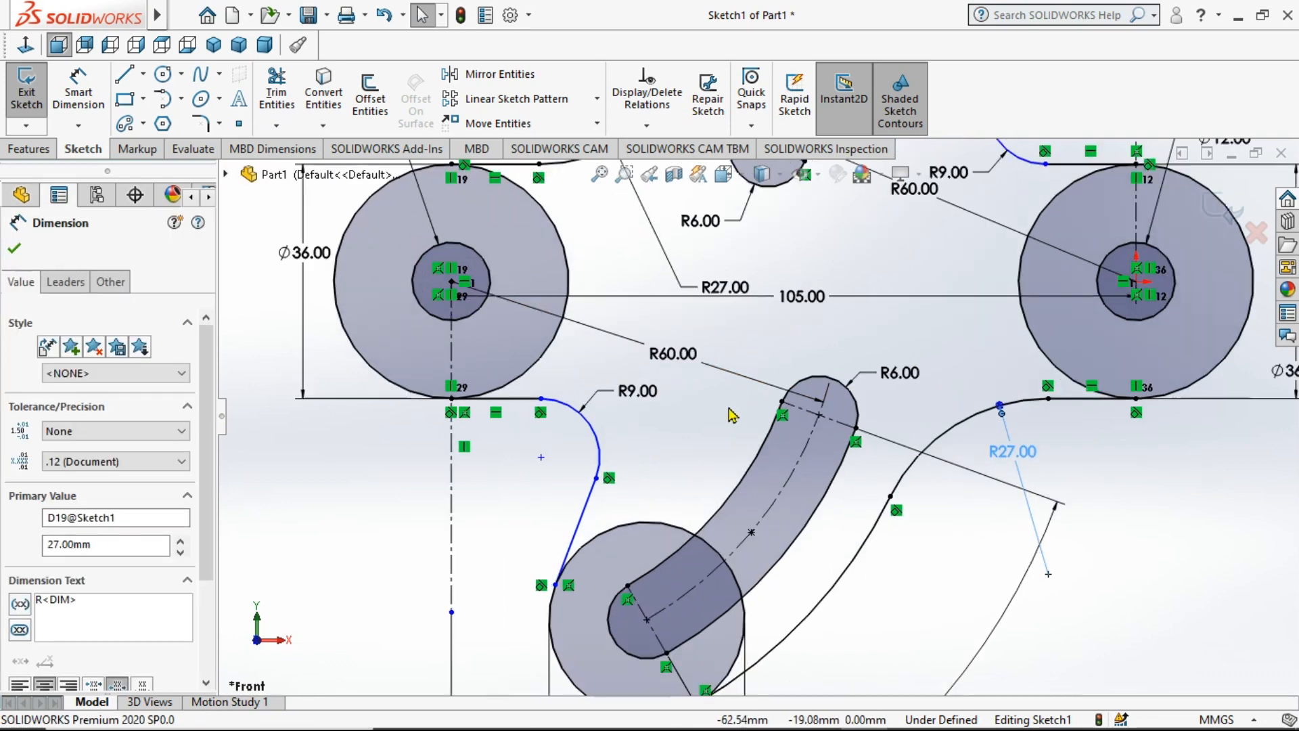
Step: Trim away the inner portion of the upper 30 mm circle, including the pieces crossing the upper slot
scroll(820, 298, up, 2)
scroll(825, 223, down, 1)
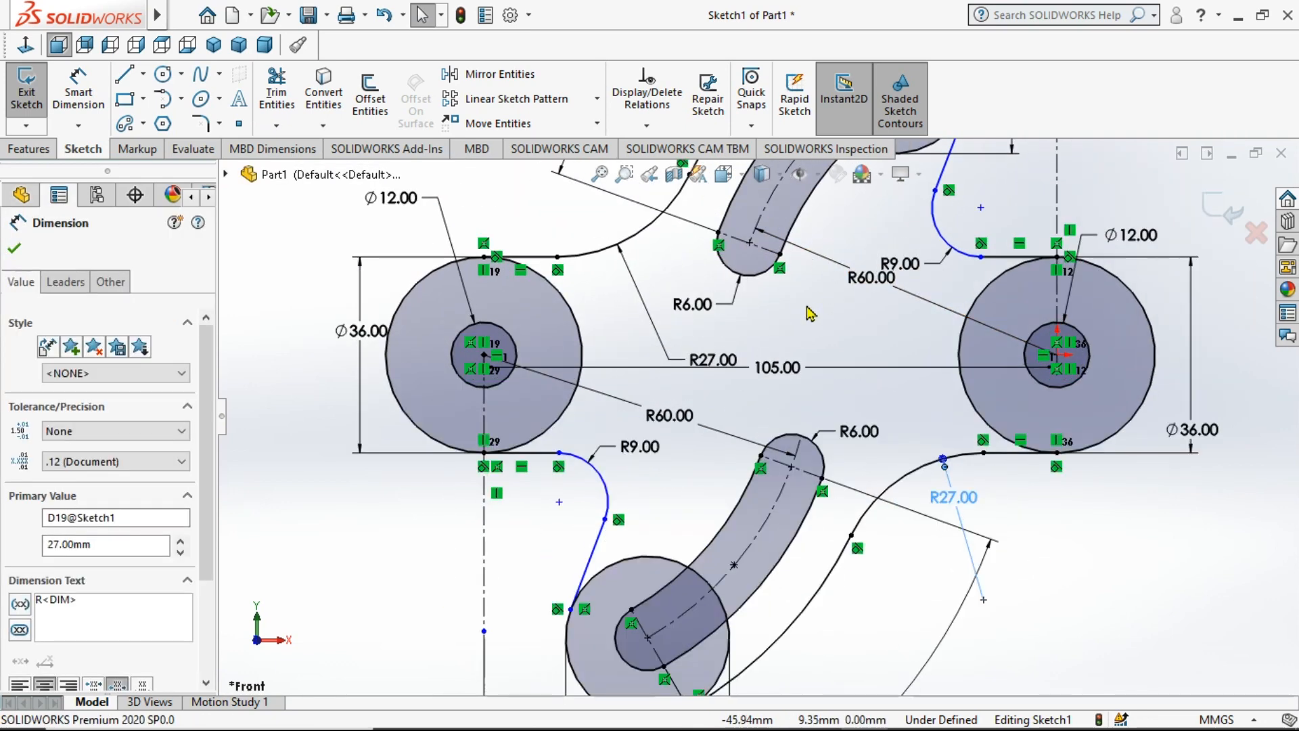
scroll(797, 328, up, 2)
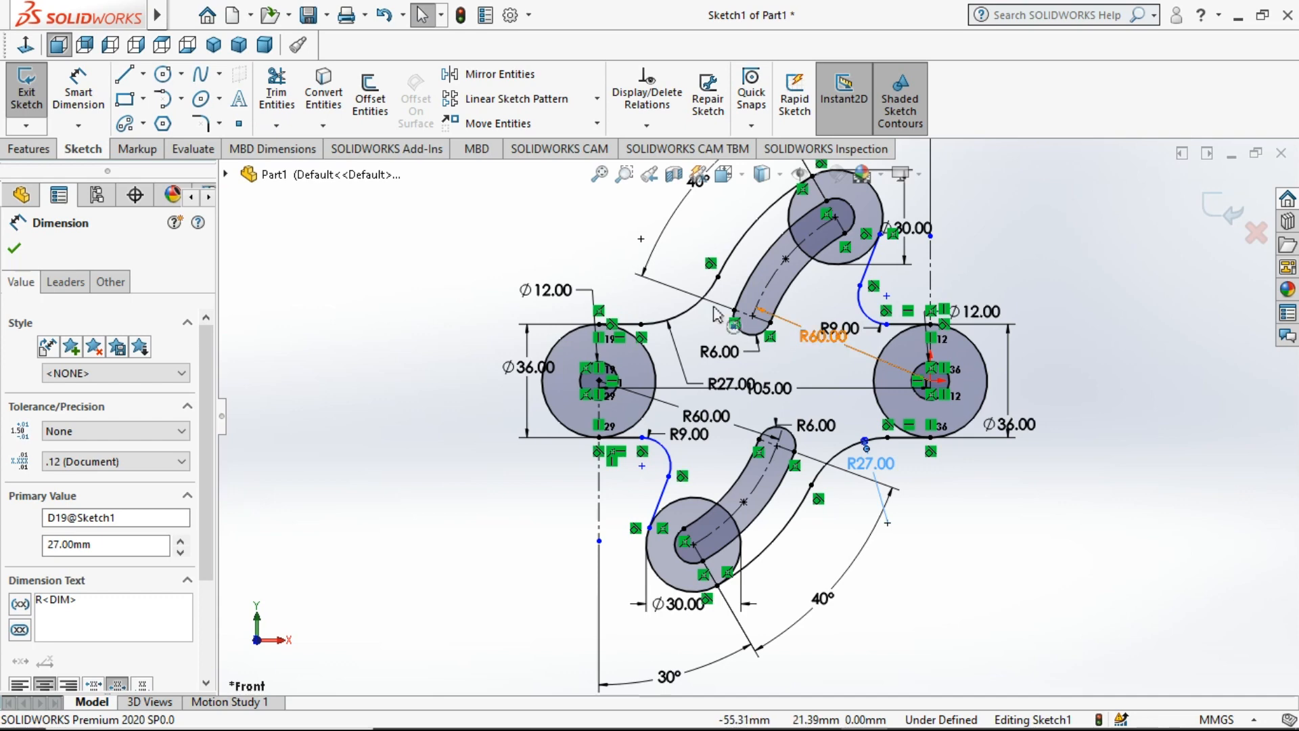
click(277, 95)
scroll(851, 269, down, 3)
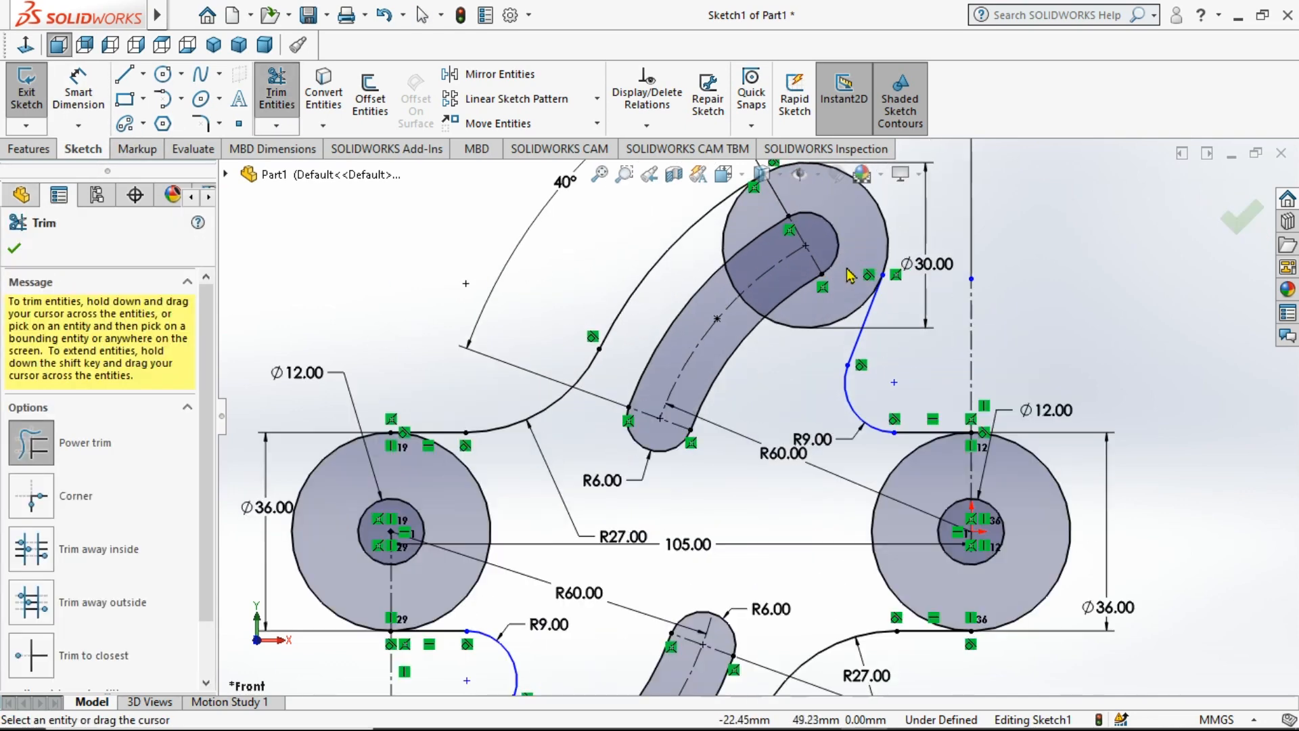
drag(822, 319, 757, 374)
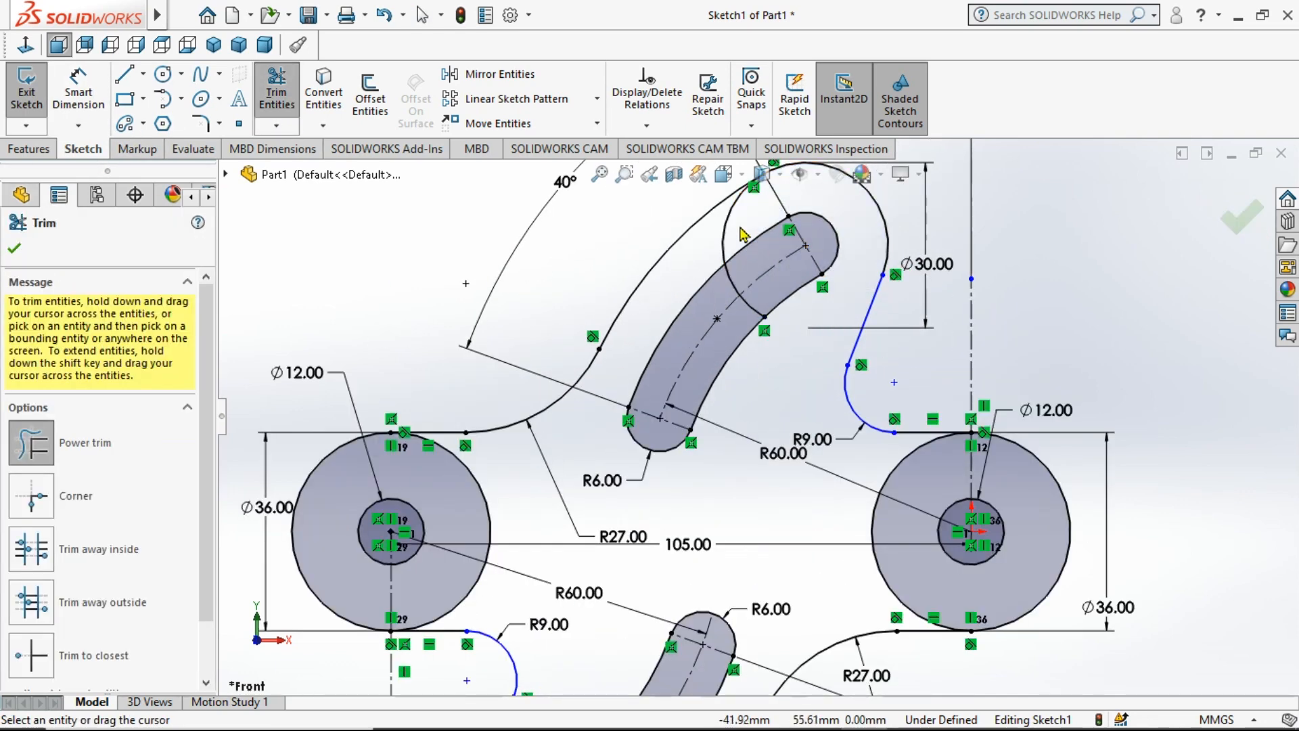
scroll(742, 299, down, 4)
drag(742, 308, 715, 349)
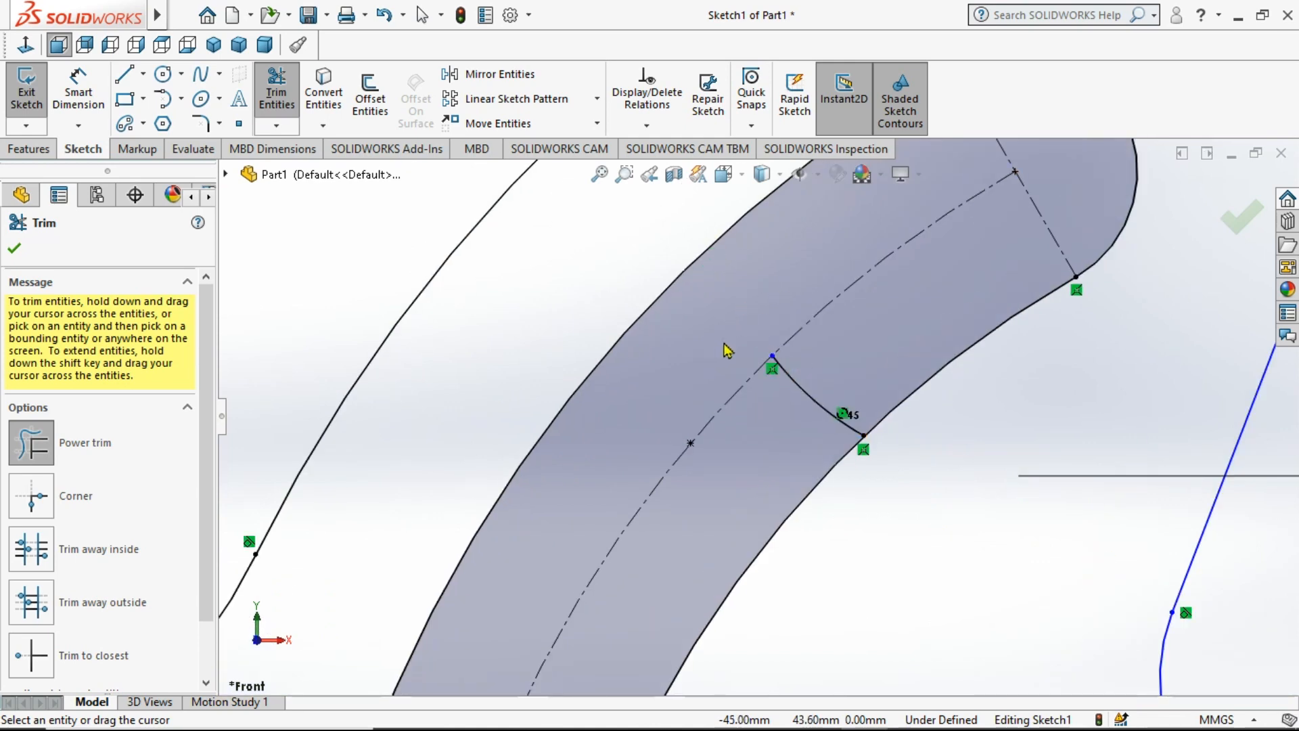
scroll(765, 417, up, 5)
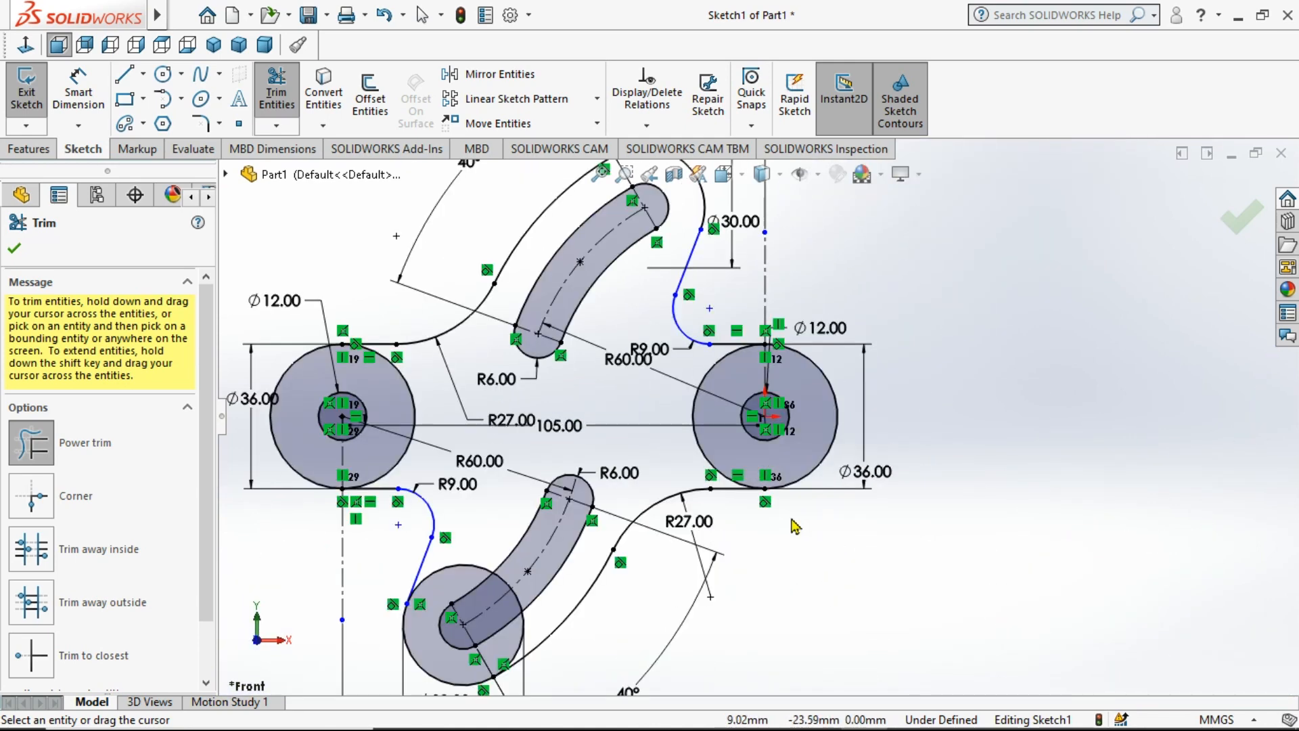
Step: Trim the inner portions of both 36 mm circles and the lower 30 mm circle so one continuous outer outline remains
mouse_move(704, 368)
mouse_down()
mouse_move(715, 379)
mouse_move(704, 383)
mouse_up()
scroll(598, 524, up, 4)
scroll(573, 554, down, 5)
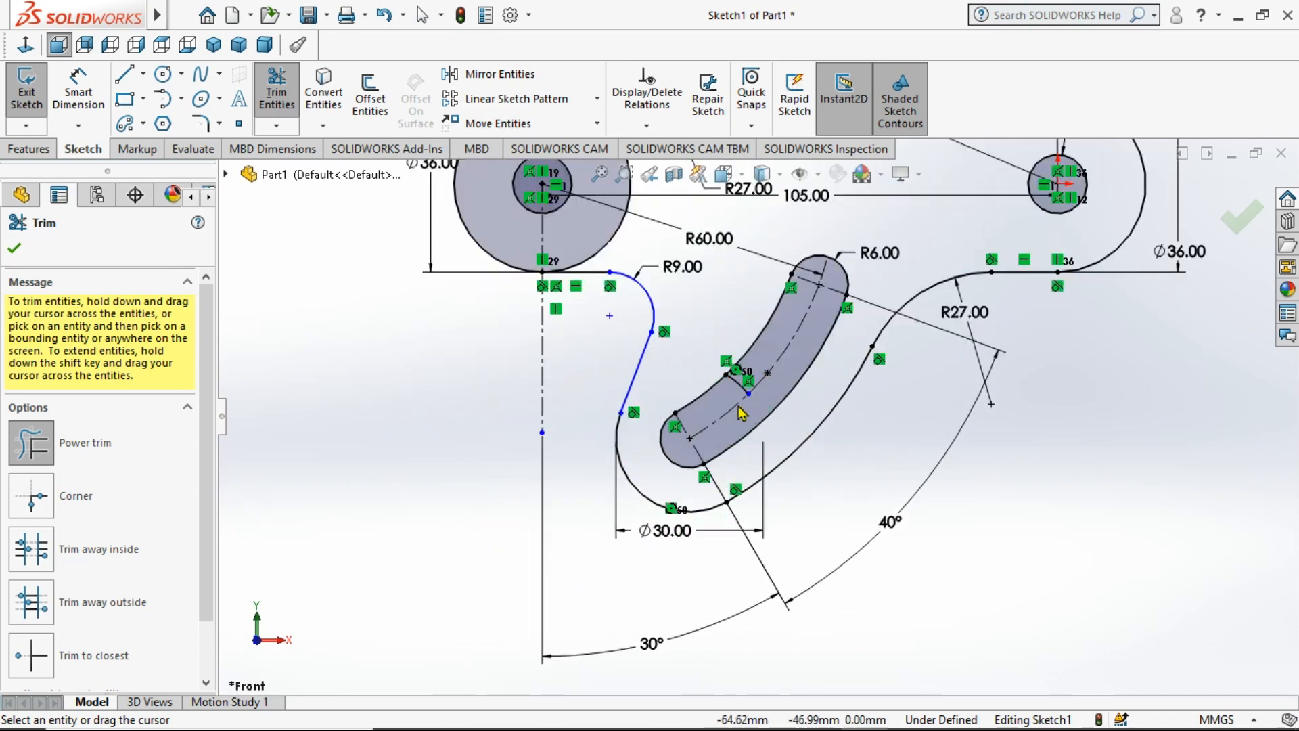
scroll(750, 398, down, 2)
scroll(608, 427, up, 3)
scroll(636, 385, down, 5)
key(f)
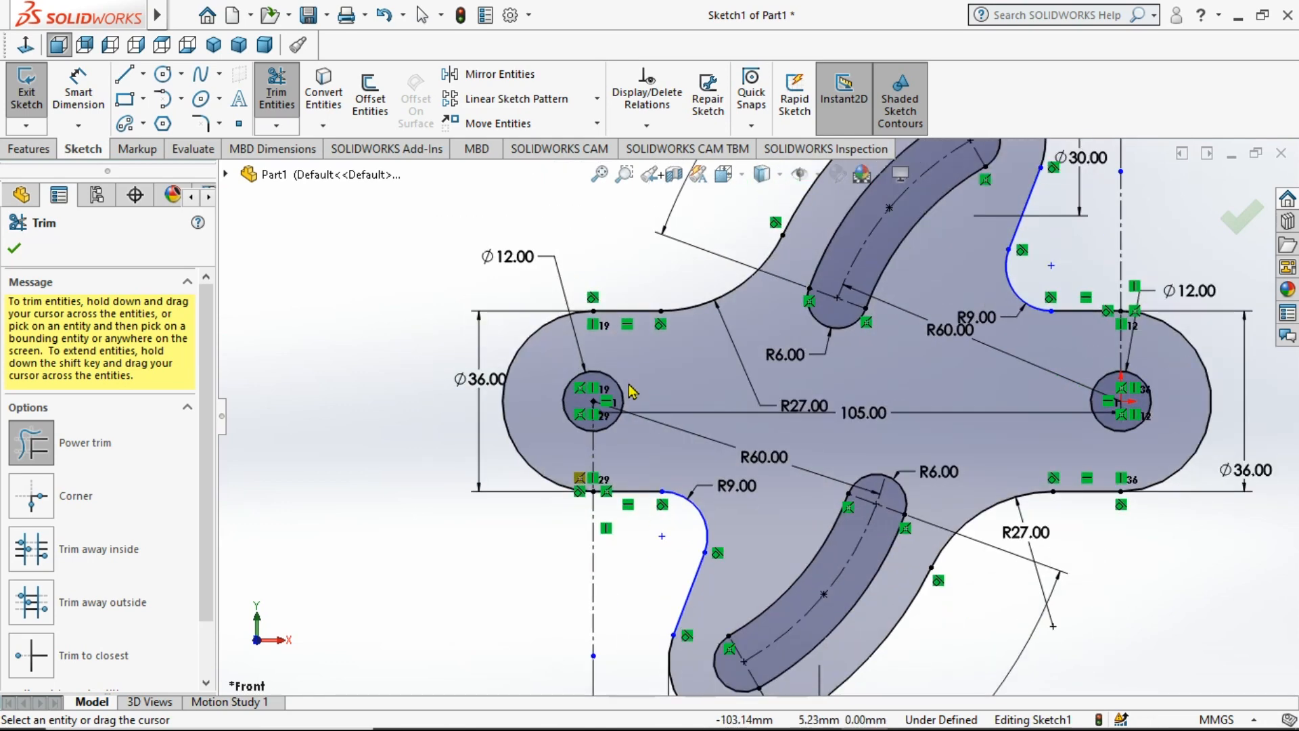
click(15, 249)
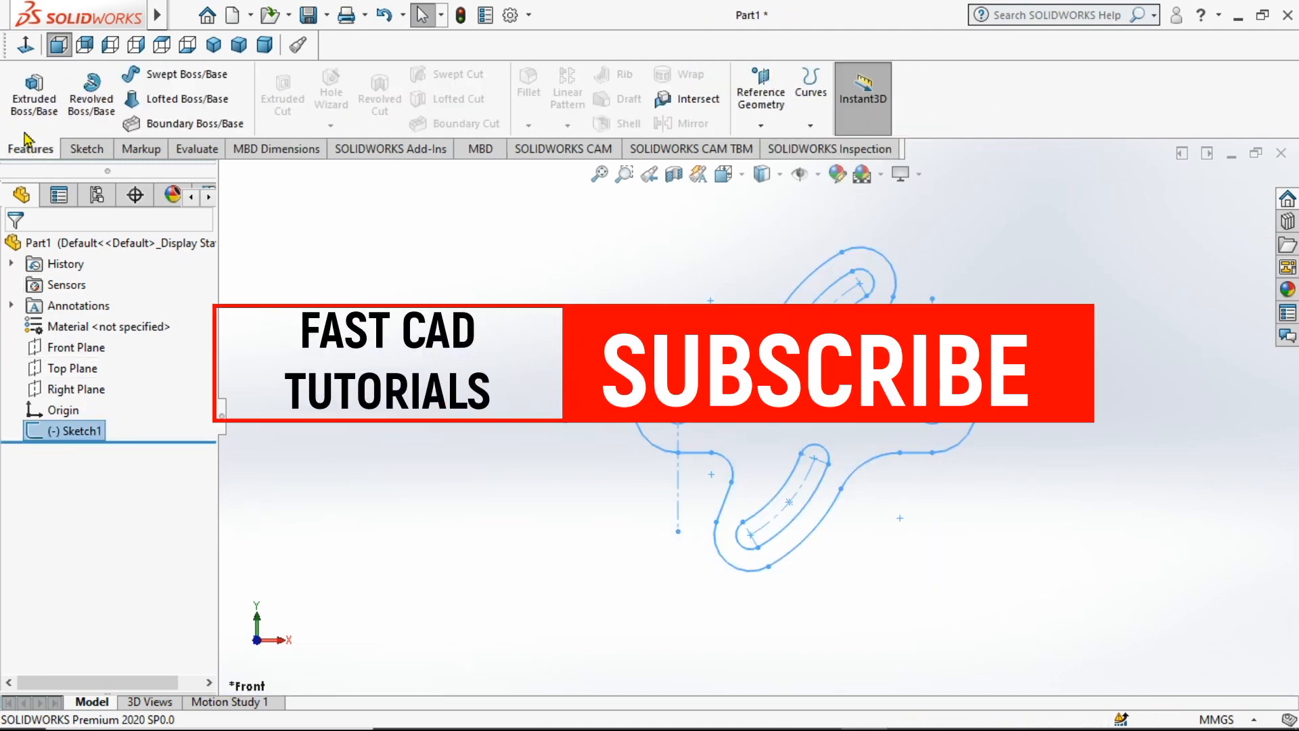
Step: Extrude the link plate sketch as a blind boss with a depth of 5 mm
click(34, 95)
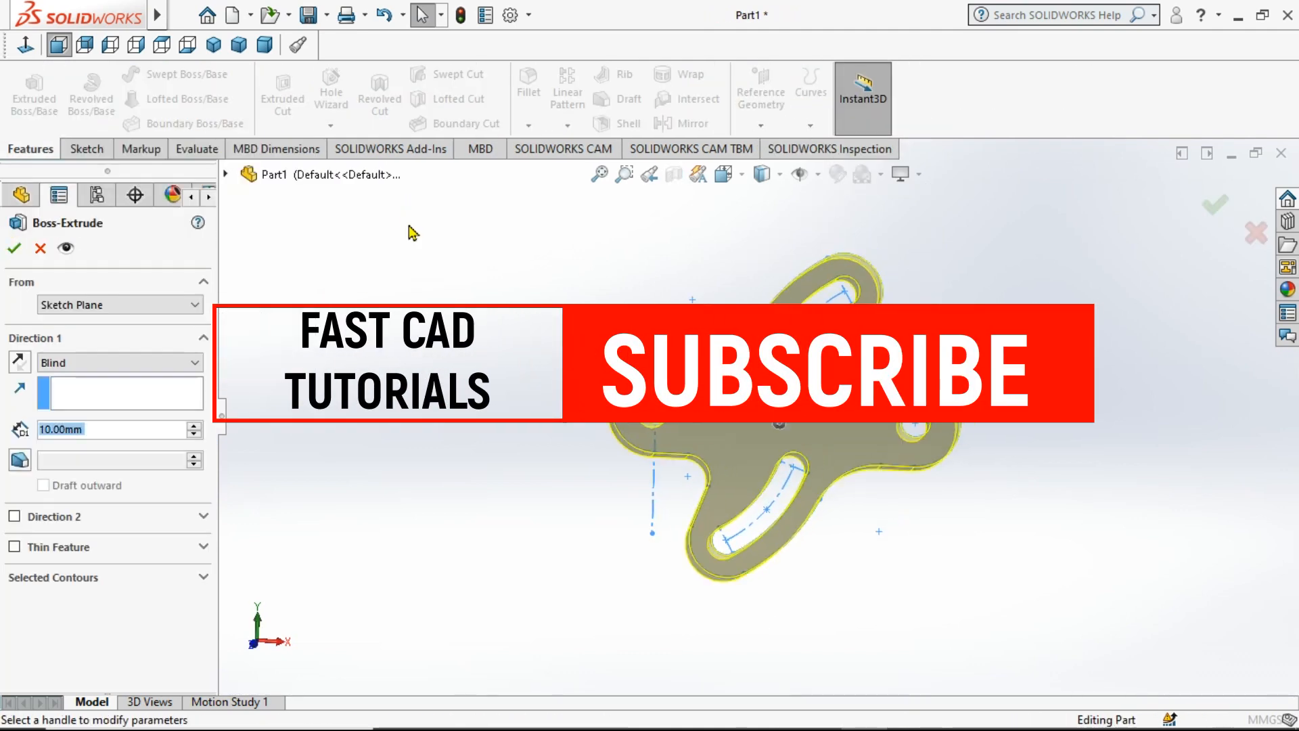
text(5)
key(Return)
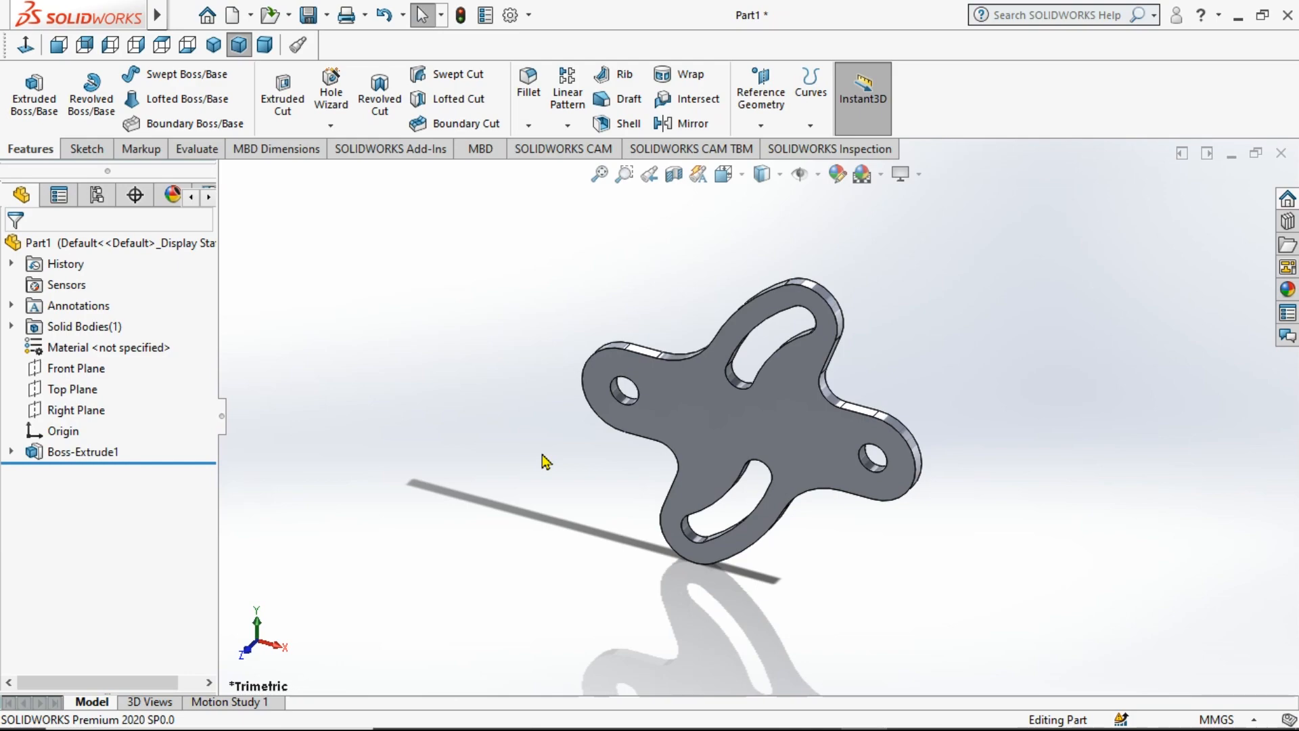
middle_drag(550, 472, 527, 434)
click(587, 715)
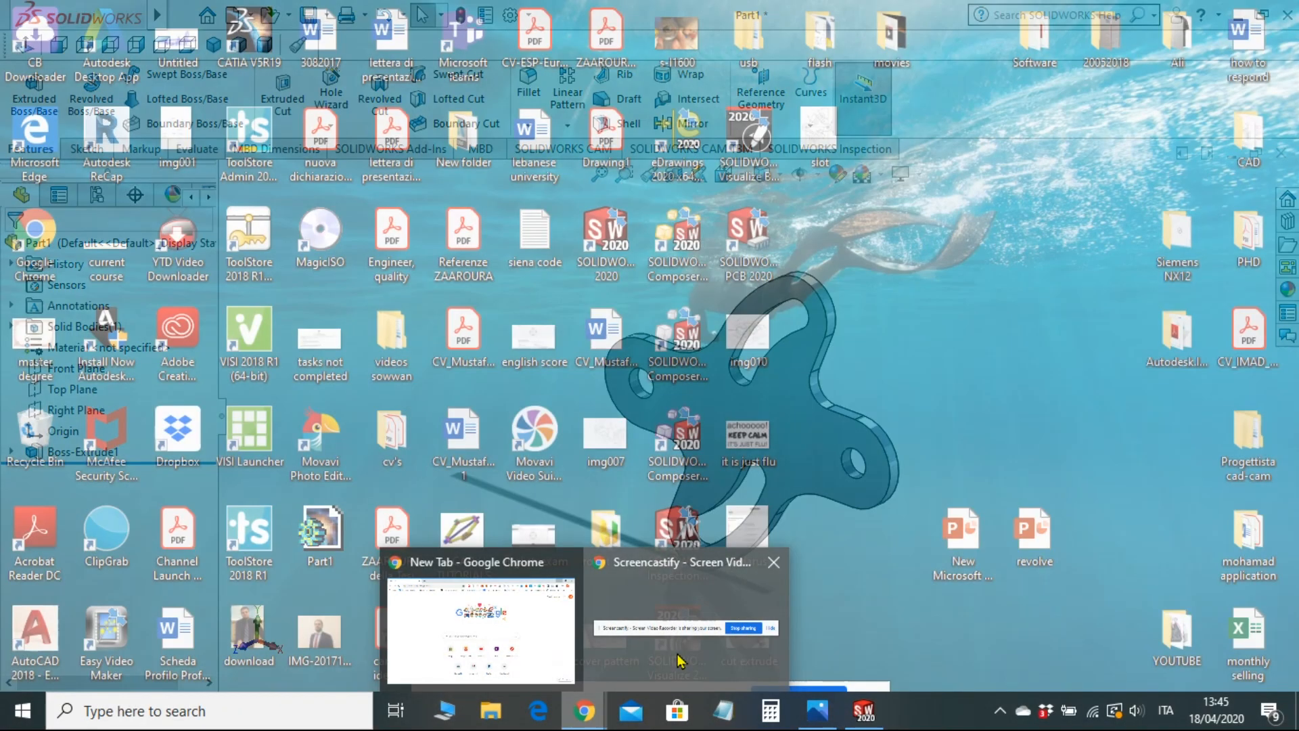